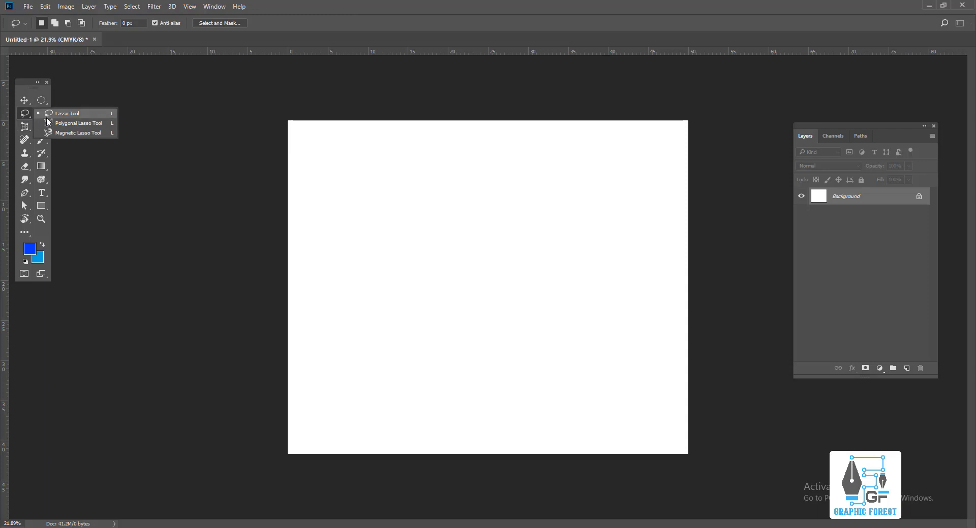
- Review the Magnetic Lasso and Quick Selection tools with their grouped variants and options
left_click(78, 133)
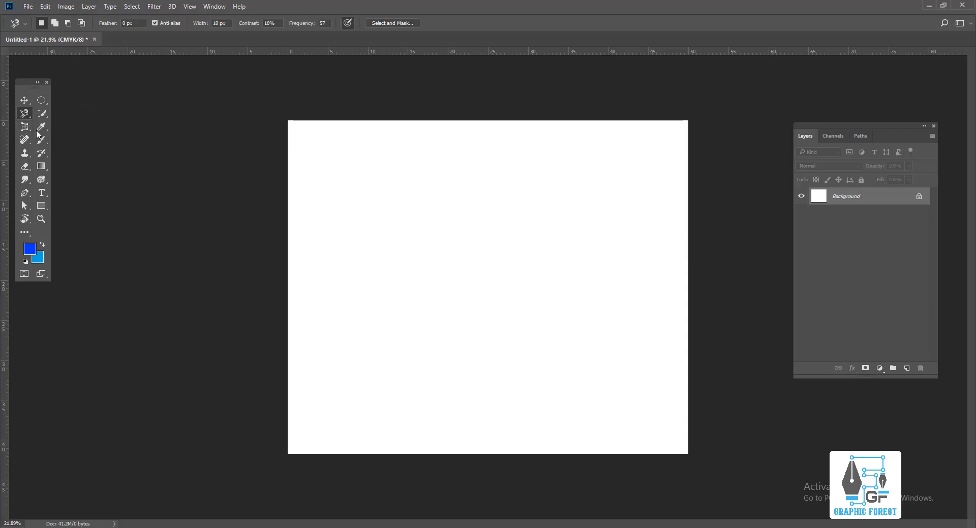
left_click(41, 113)
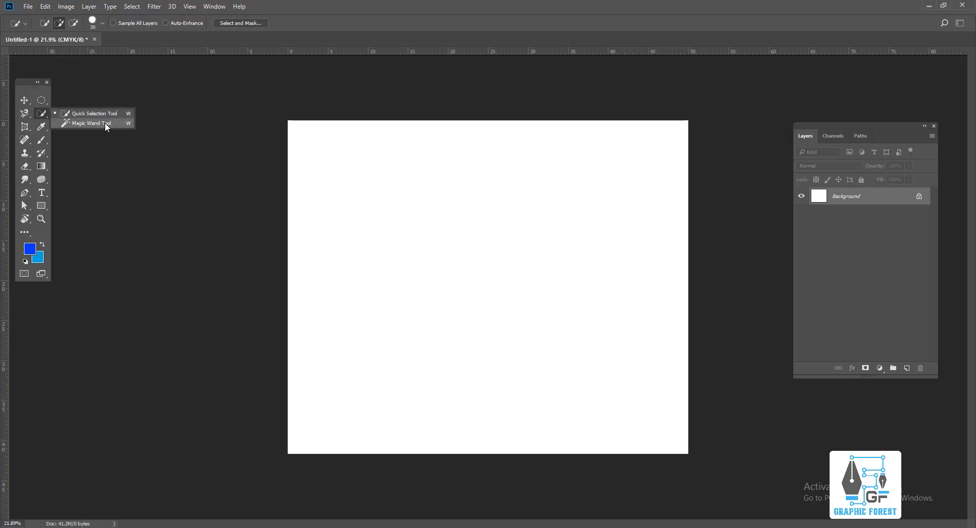
left_click(42, 100)
left_click(42, 116)
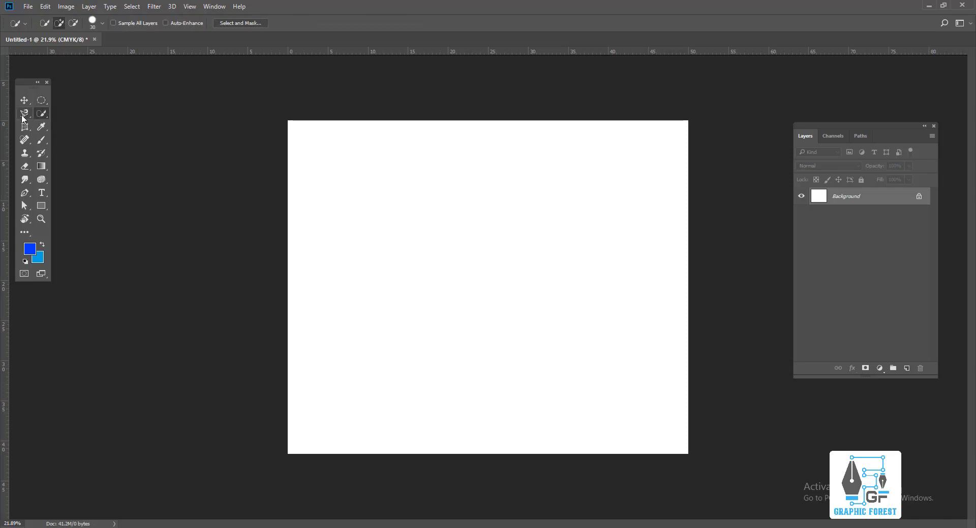
left_click(22, 117)
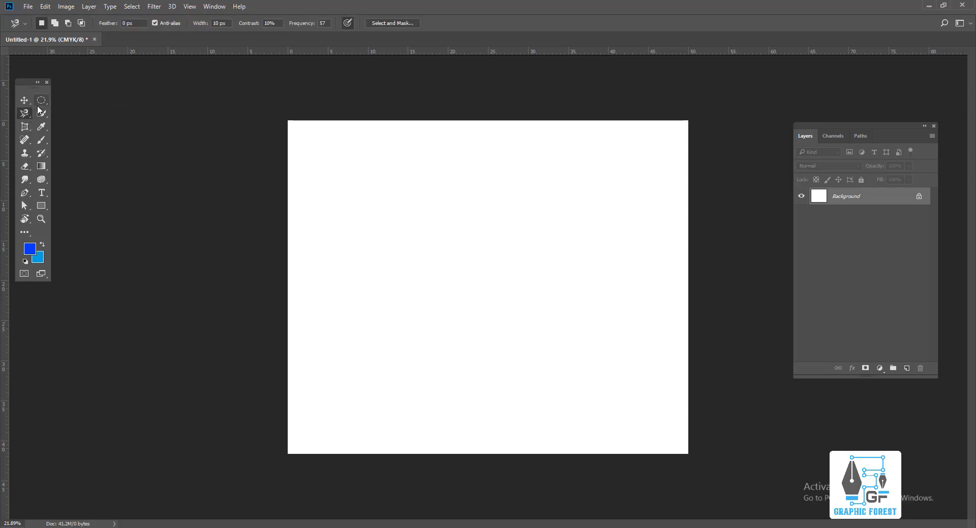
scroll(333, 192, "up", 3)
scroll(151, 128, "down", 3)
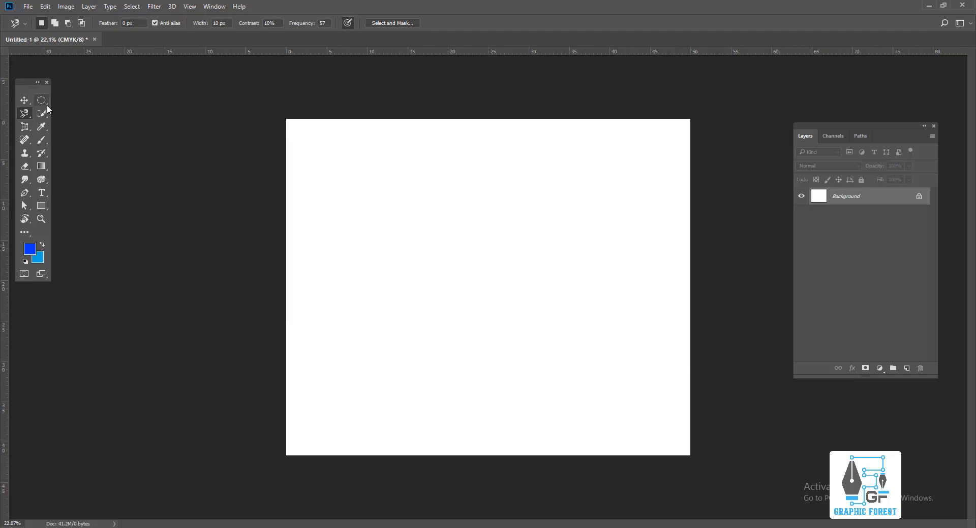
- Switch to the Rectangular Marquee tool for making selections
right_click(47, 104)
left_click(123, 100)
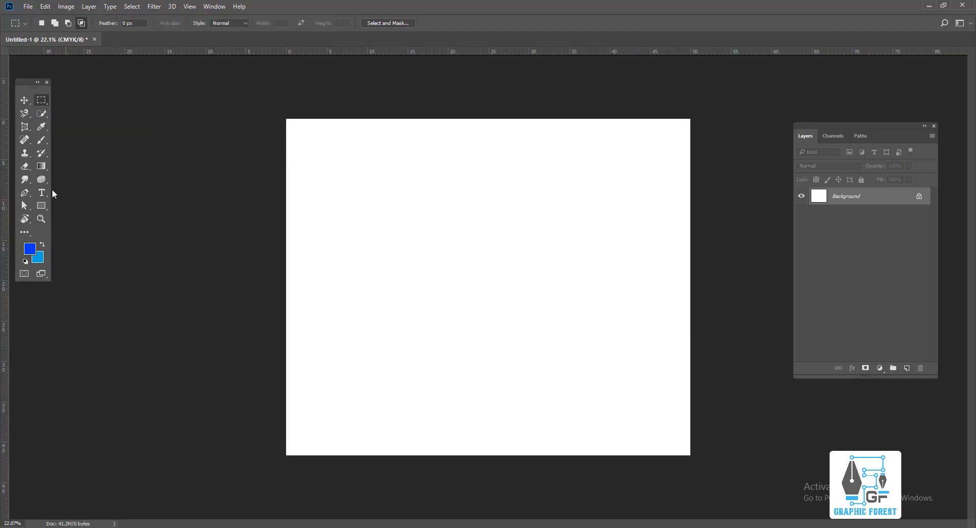
right_click(46, 100)
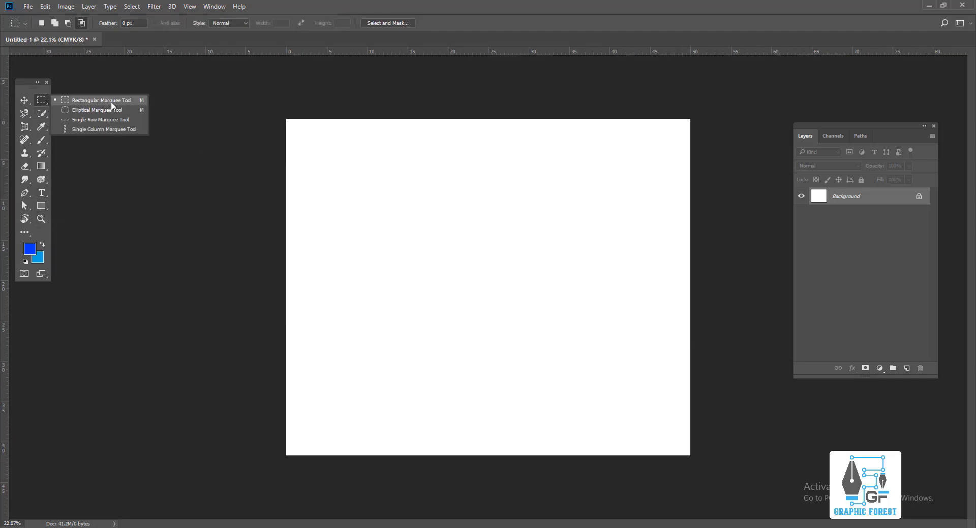
left_click(141, 101)
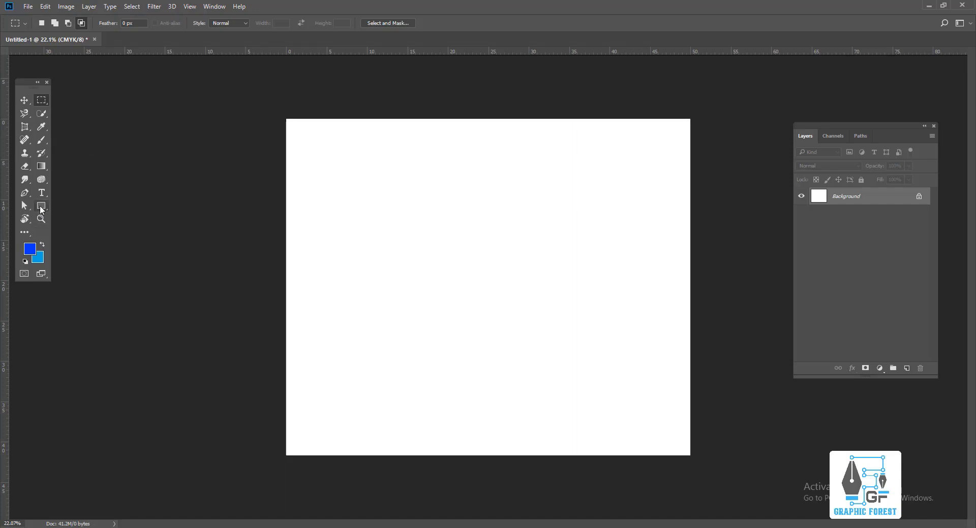
left_click(42, 198)
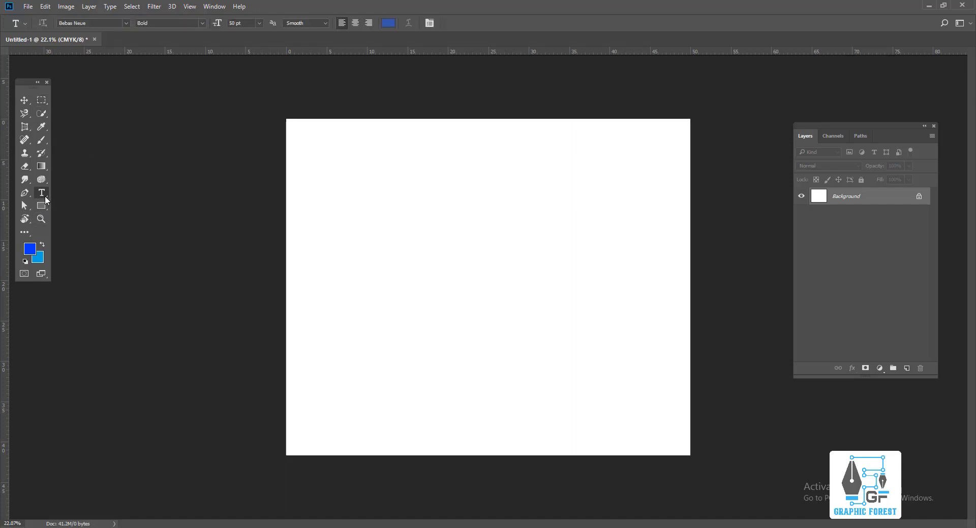
key("m")
right_click(43, 102)
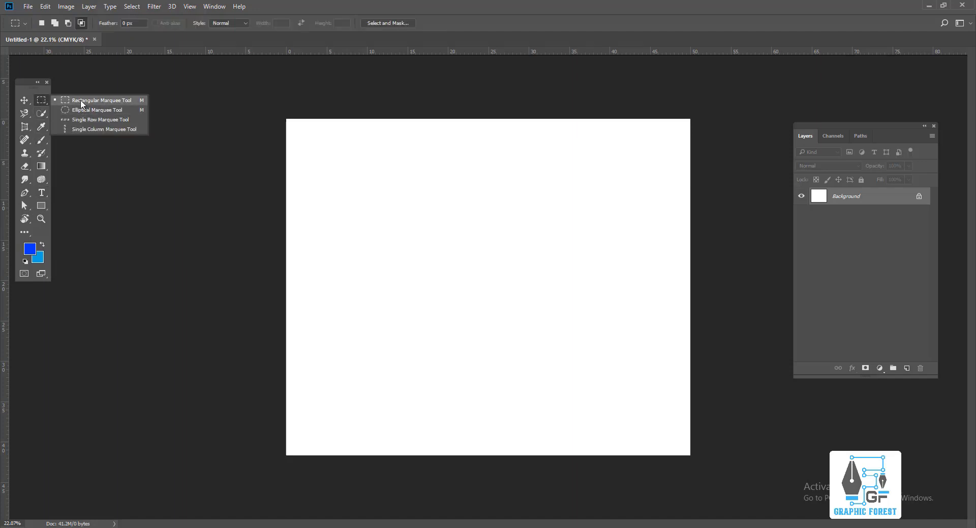
left_click(81, 104)
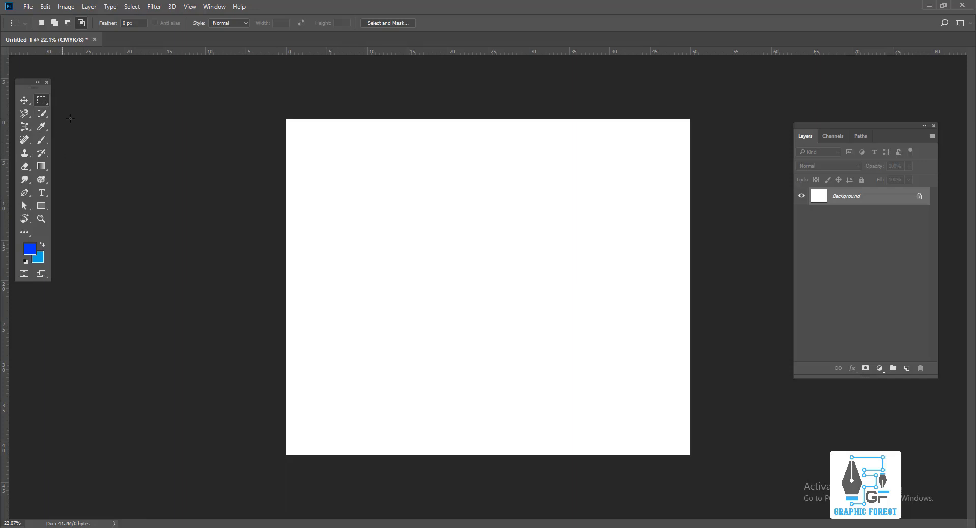
- Draw a wide, shallow rectangular selection across the upper part of the canvas with the Rectangular Marquee tool, and clear it
right_click(44, 103)
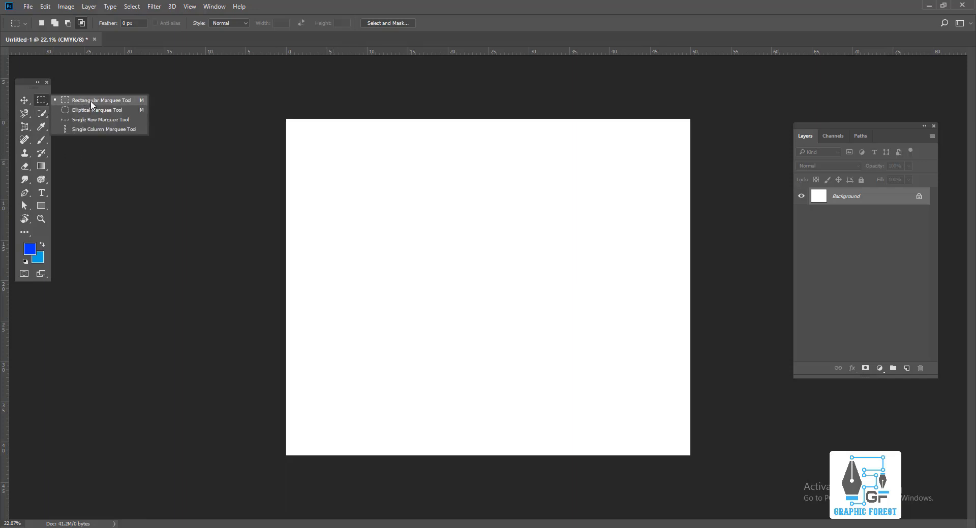
left_click(92, 101)
left_click_drag(319, 154, 631, 186)
left_click(135, 144)
- Draw a small rectangular selection near the centre of the canvas with the Rectangular Marquee tool, and deselect it
right_click(41, 100)
left_click(83, 101)
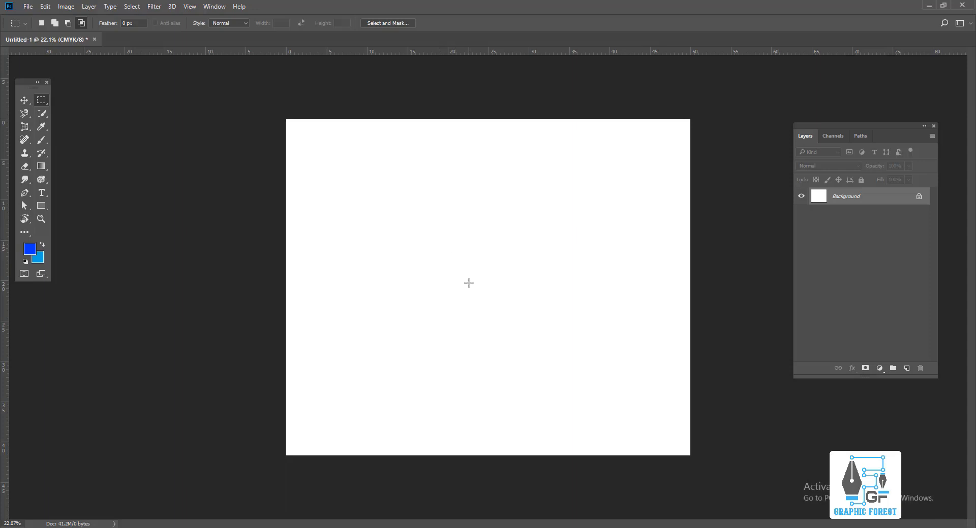
left_click_drag(467, 277, 553, 326)
key("ctrl+d")
- Make two rectangular marquee selections around the middle and right side of the canvas, and clear the selection
right_click(48, 100)
left_click(84, 102)
left_click_drag(414, 196, 667, 244)
left_click_drag(442, 243, 512, 277)
left_click(538, 244)
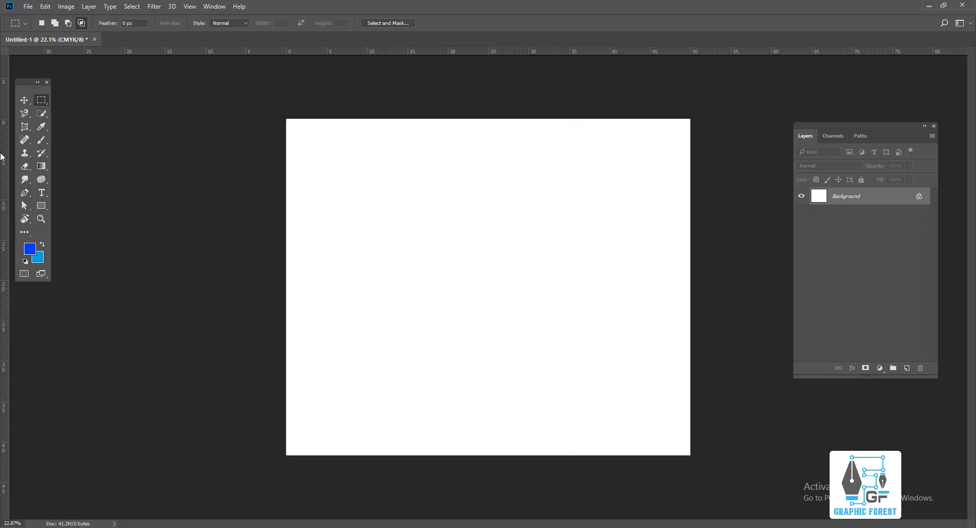
- Draw a nearly square marquee selection in the upper middle of the canvas, and deselect it
left_click(41, 99)
left_click(86, 100)
left_click_drag(377, 164, 586, 348)
key("ctrl+d")
- Draw a large rectangular selection across the centre of the canvas and remove it with the Deselect command
left_click_drag(353, 209, 606, 381)
left_click(131, 7)
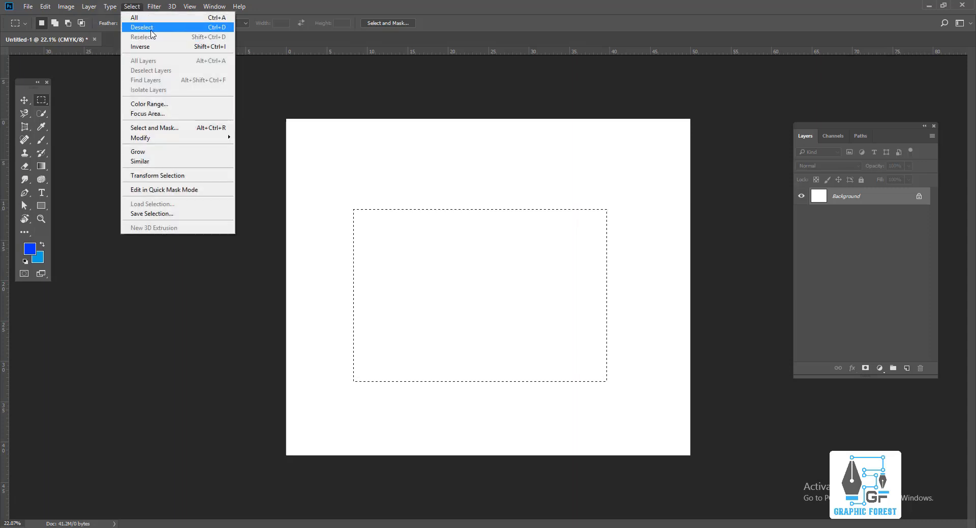
left_click(149, 30)
scroll(427, 248, "up", 5)
scroll(426, 248, "down", 6)
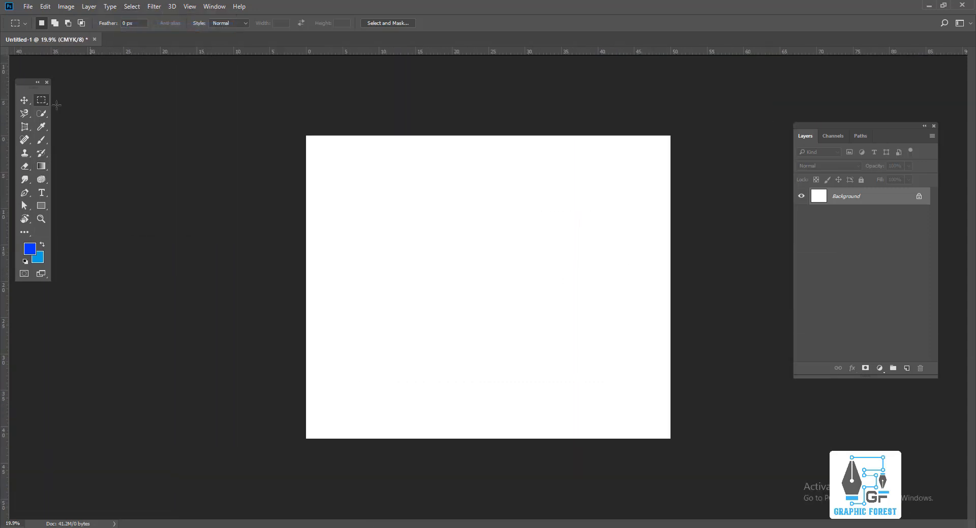
- Draw a tall rectangular selection in the left half of the canvas and try extending its right side with an added strip
right_click(48, 102)
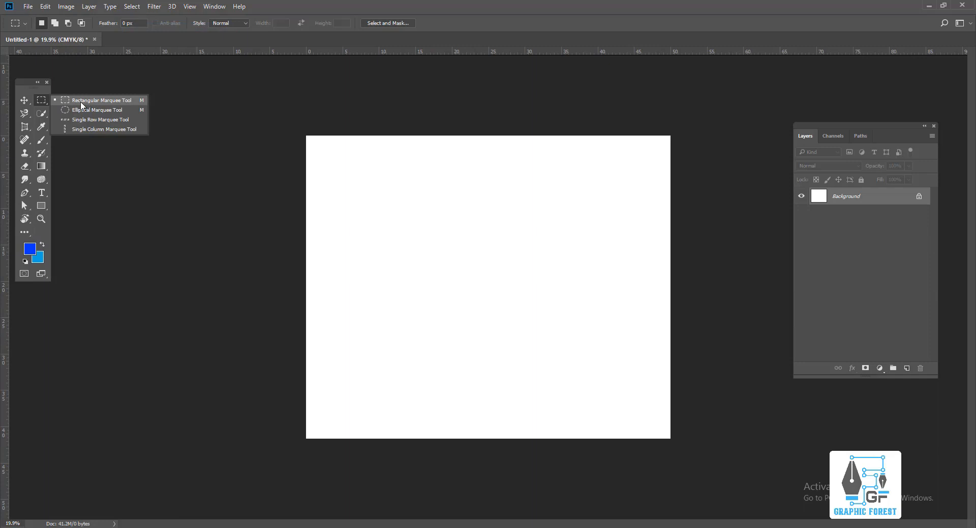
left_click(81, 103)
left_click_drag(327, 174, 473, 377)
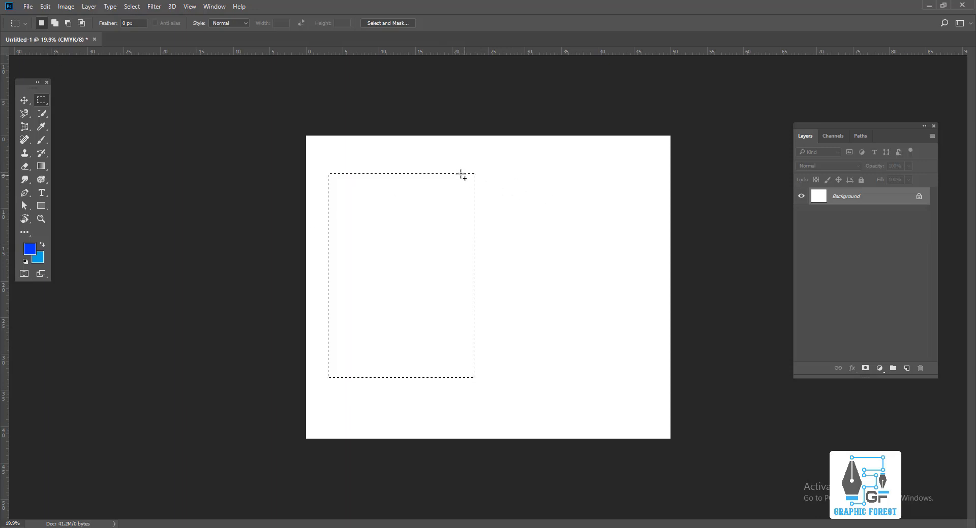
left_click_drag(457, 164, 508, 385)
key("ctrl+z")
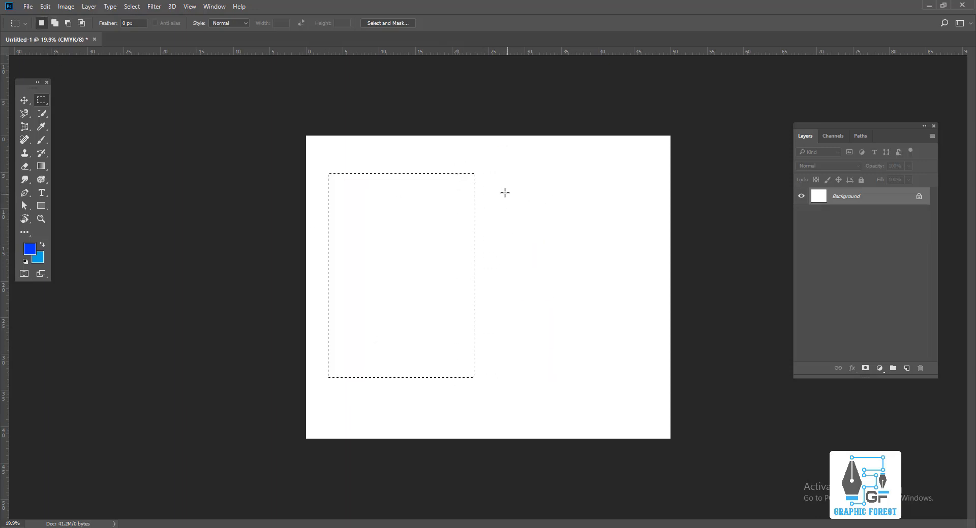
- Subtract a strip from the selection's right edge, and add a narrow strip taller than the selection near that edge
left_click_drag(496, 158, 449, 388, "alt")
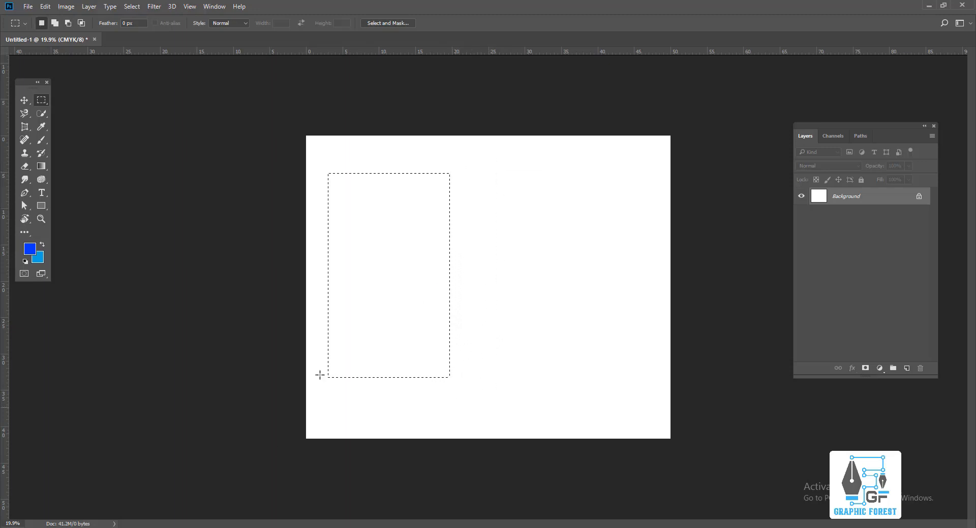
left_click(55, 26)
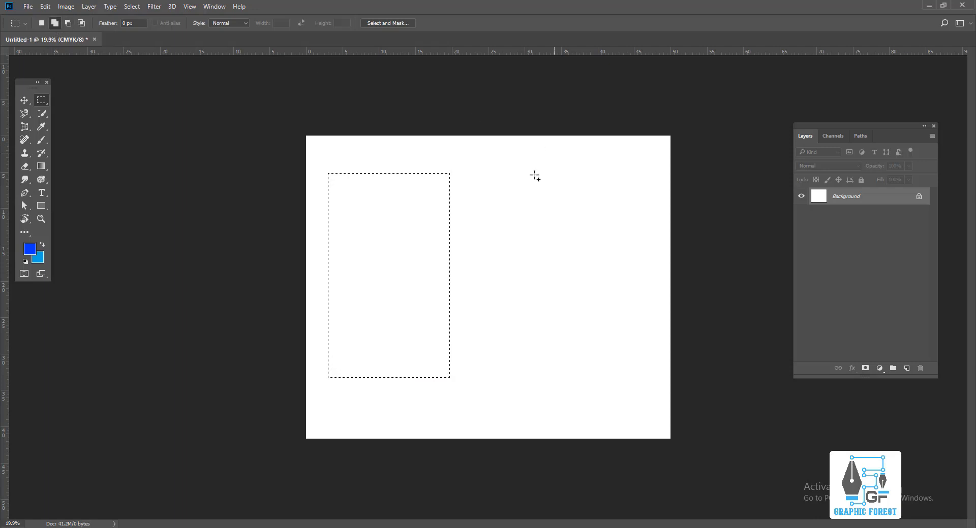
left_click_drag(417, 154, 437, 127)
- Try cutting a vertical strip and an upper band out of the selection in Subtract from Selection mode, and clear the selection
left_click(68, 23)
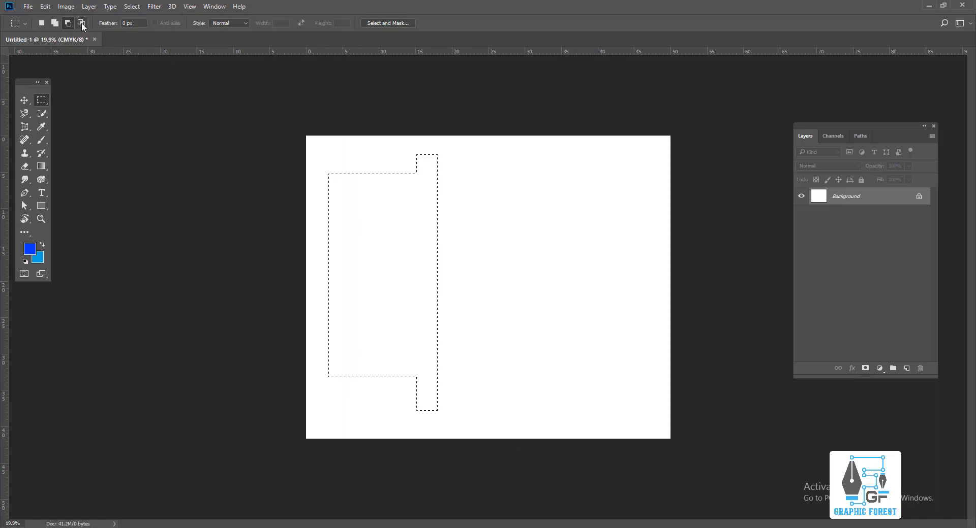
left_click_drag(357, 166, 401, 386)
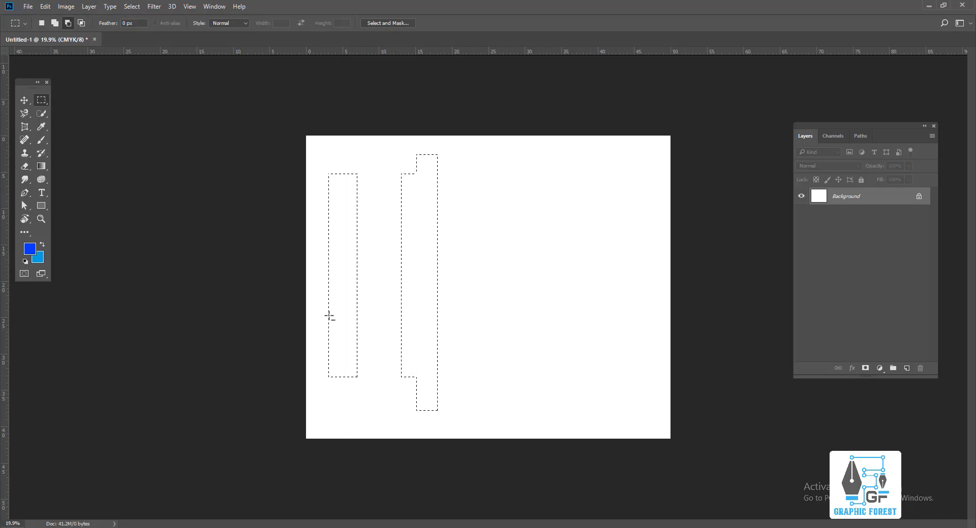
key("ctrl+z")
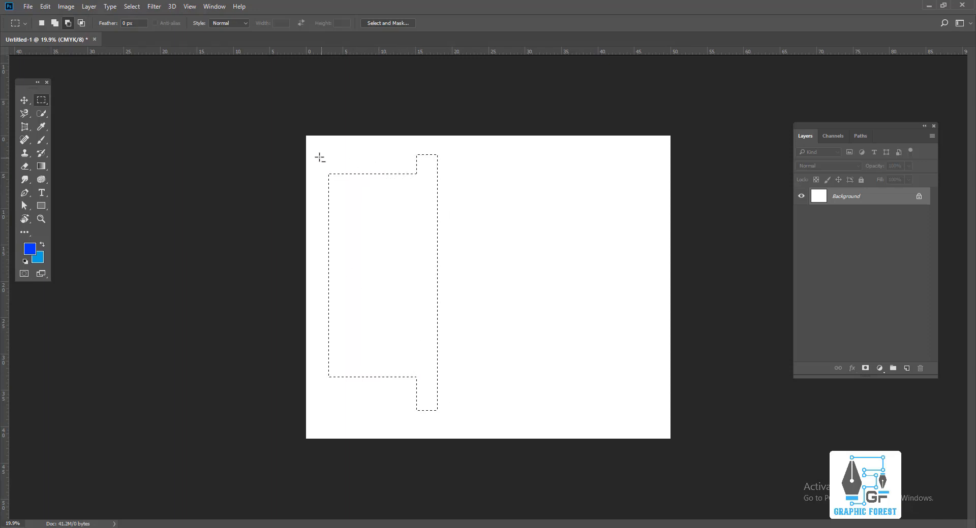
left_click_drag(320, 157, 505, 222)
key("ctrl+d")
- Intersect a rectangular selection near the canvas centre with a taller, narrower one in Intersect with Selection mode, and deselect the result
right_click(42, 102)
left_click(99, 100)
left_click_drag(424, 203, 591, 343)
left_click(81, 23)
left_click_drag(472, 172, 551, 375)
scroll(534, 248, "up", 4)
scroll(566, 234, "down", 4)
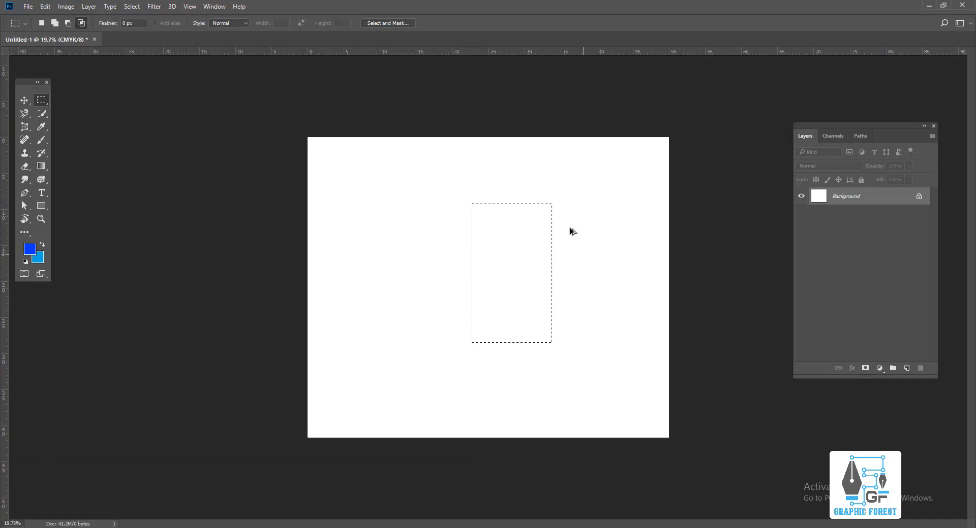
scroll(582, 180, "up", 5)
scroll(399, 368, "down", 3)
scroll(564, 355, "up", 3)
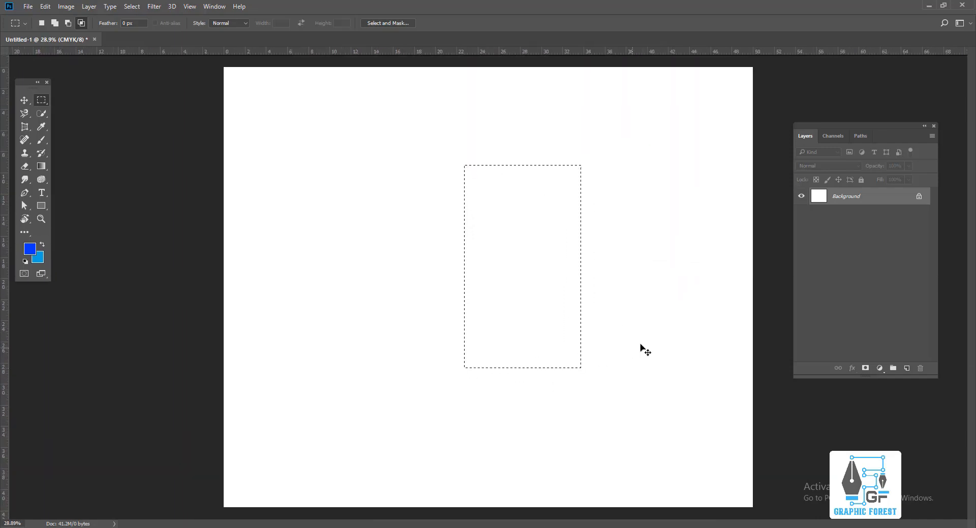
key("ctrl+d")
scroll(459, 170, "down", 4)
scroll(254, 189, "up", 4)
scroll(413, 190, "up", 2)
scroll(416, 195, "down", 7)
scroll(422, 204, "up", 4)
scroll(484, 215, "down", 5)
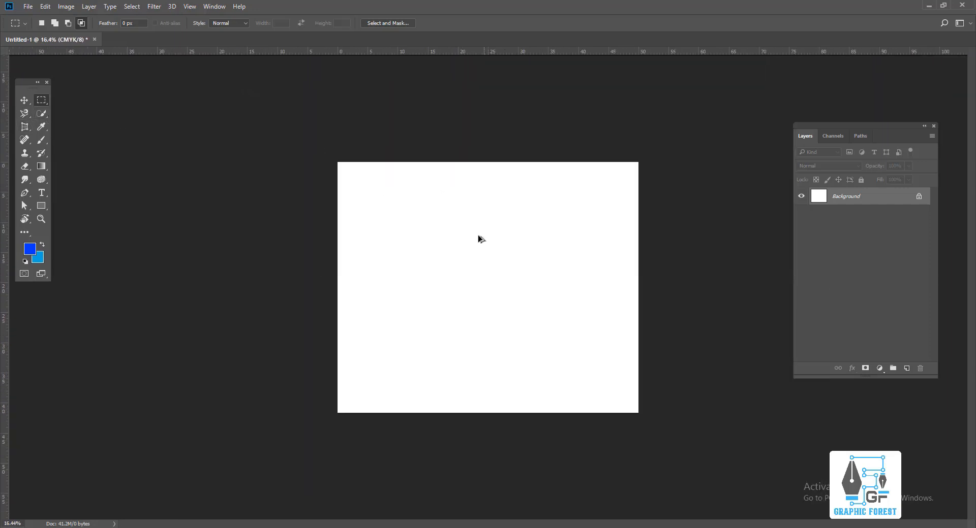
scroll(478, 236, "up", 3)
- Switch from the Rectangular Marquee to the Elliptical Marquee tool
right_click(45, 100)
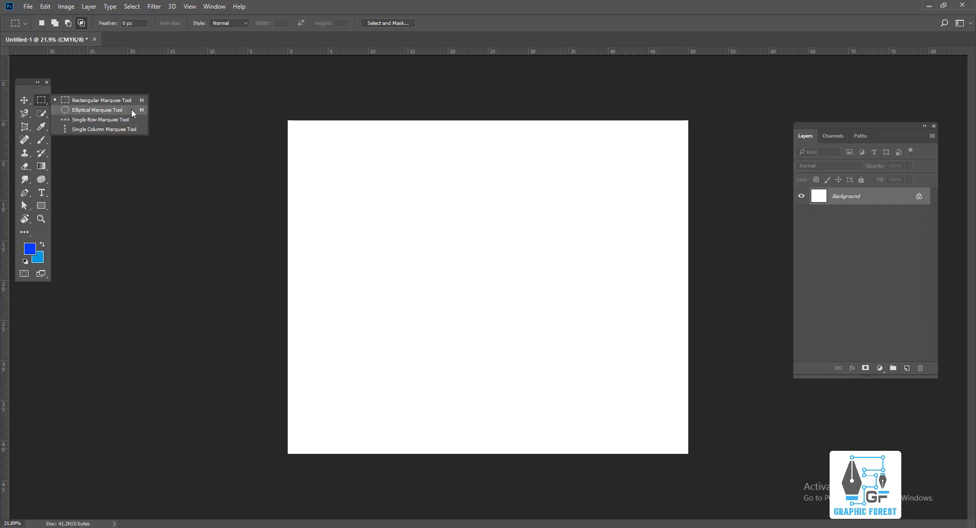
left_click(114, 110)
scroll(446, 272, "down", 2, "alt")
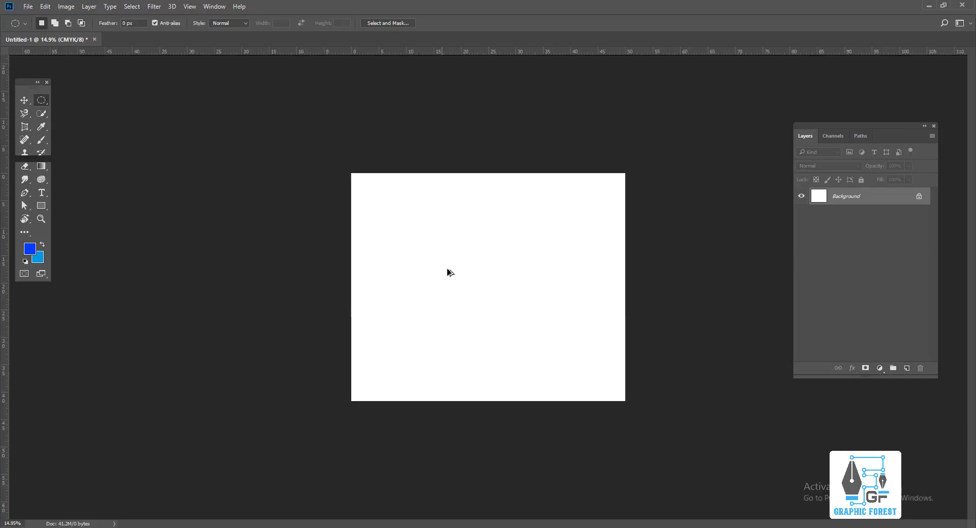
scroll(536, 272, "up", 2, "alt")
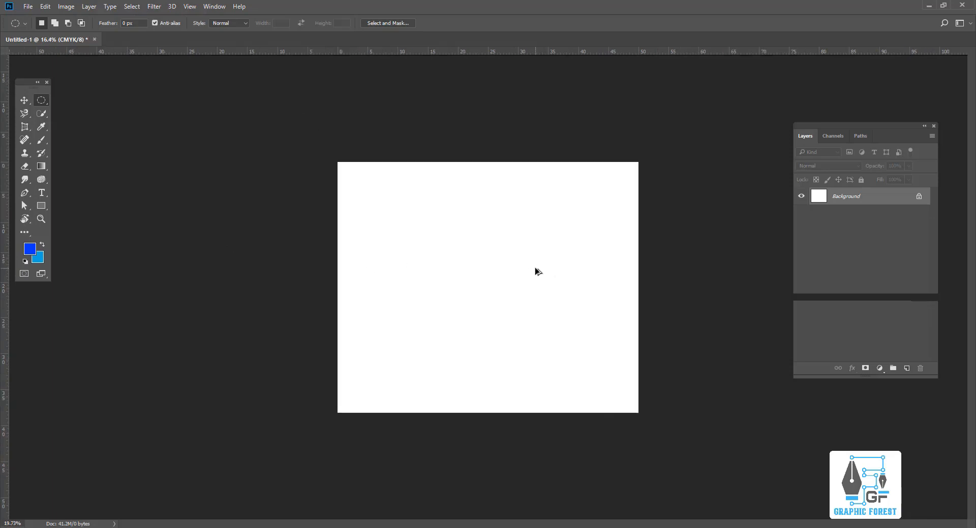
scroll(536, 272, "down", 3, "alt")
- Draw a circular selection in the upper middle of the canvas with the Elliptical Marquee tool, and clear it
right_click(47, 104)
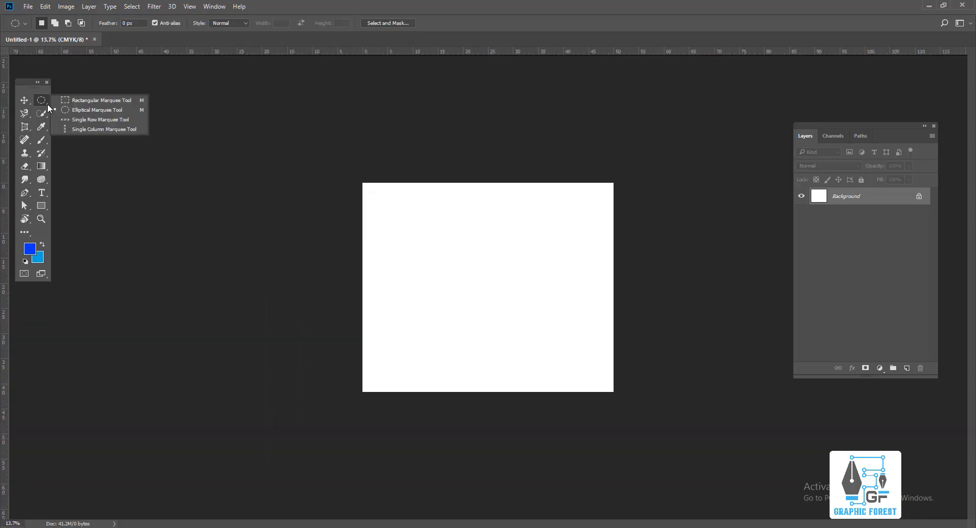
left_click(96, 109)
left_click_drag(475, 254, 576, 328)
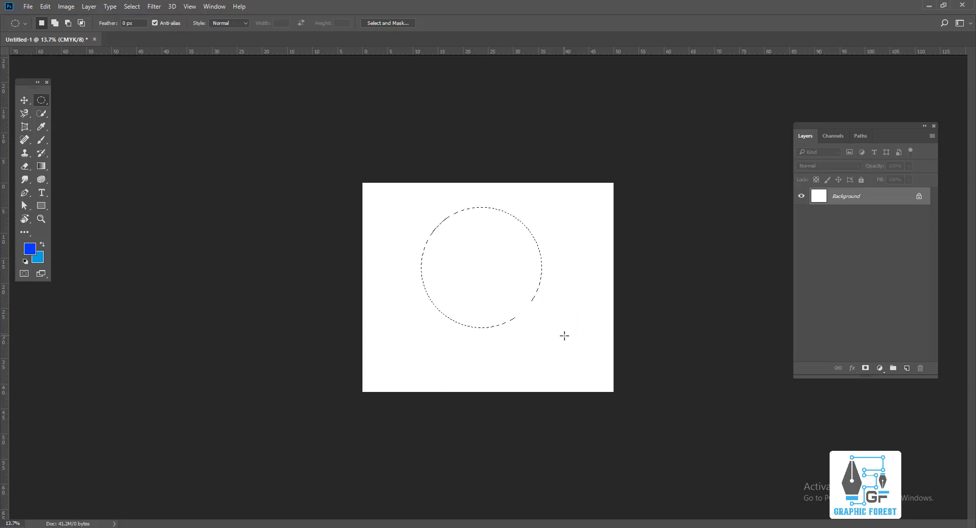
left_click(530, 333)
- Draw a wide elliptical selection about 43.8 in by 15.5 in across the upper half of the canvas
right_click(43, 100)
left_click(105, 116)
left_click_drag(377, 202, 598, 281)
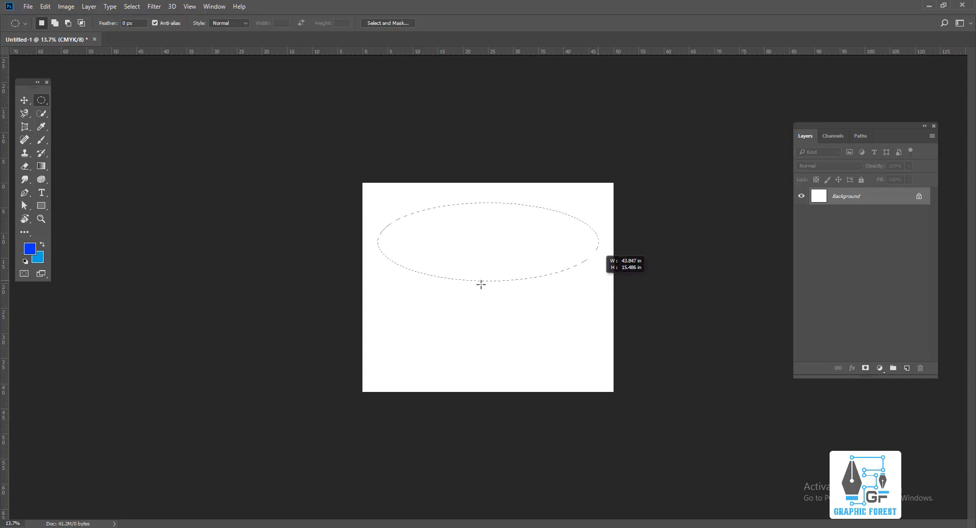
- Try a proportionally constrained and a centre-based elliptical selection on the canvas, and deselect
key("shift")
left_click_drag(518, 194, 608, 290)
key("alt")
left_click_drag(557, 313, 440, 260)
key("ctrl+d")
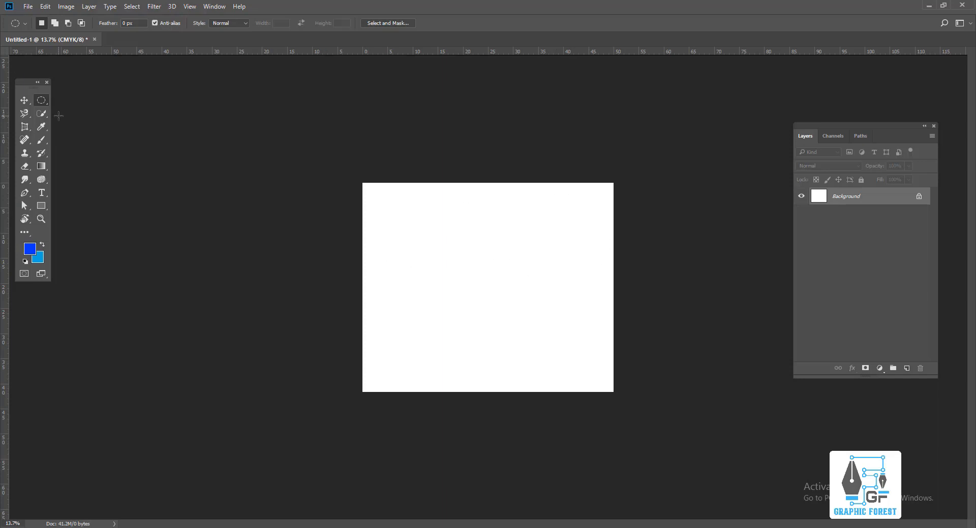
- Draw a circular selection outward from its centre, slightly left of the middle of the canvas, with the Elliptical Marquee tool
right_click(42, 100)
left_click(77, 110)
left_click_drag(464, 267, 511, 311)
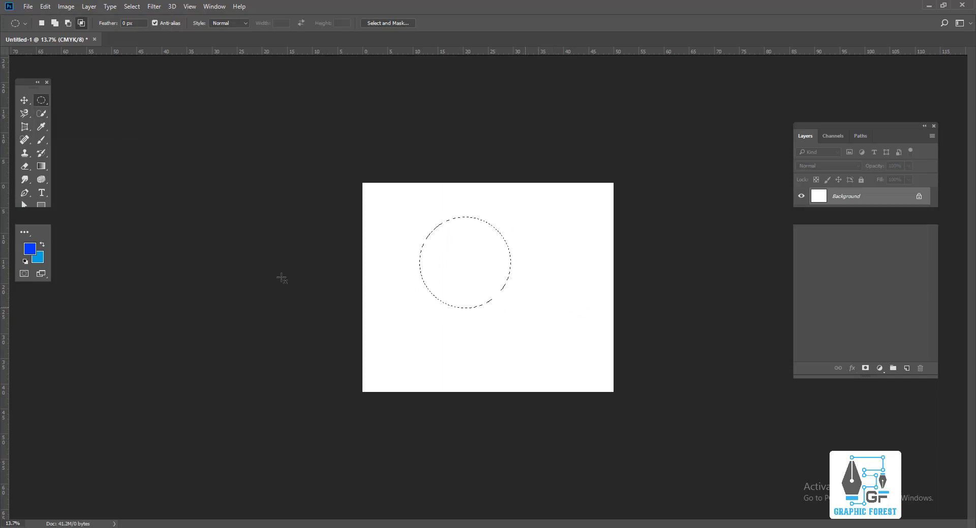
- Intersect the circular selection with a narrow vertical ellipse over its left part, and deselect the result
left_click(81, 22)
left_click_drag(405, 208, 444, 320)
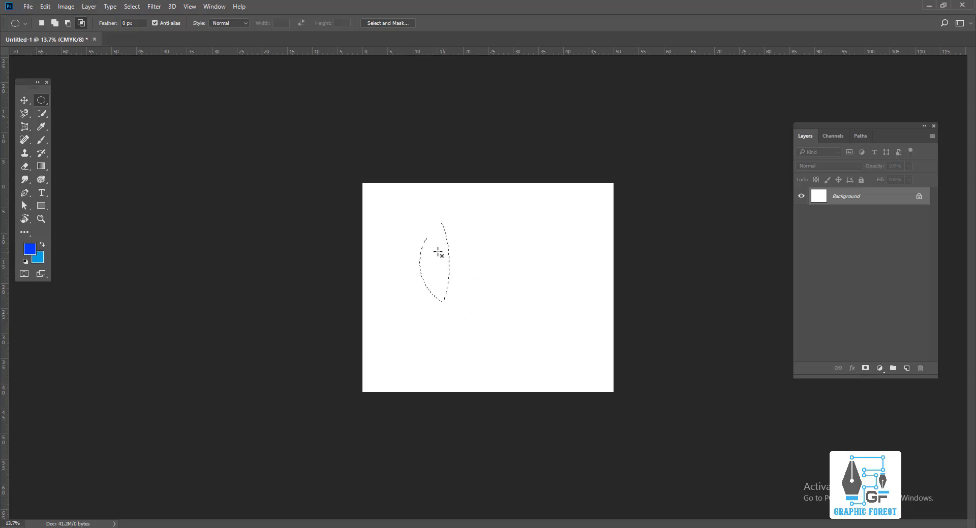
scroll(454, 262, "up", 1)
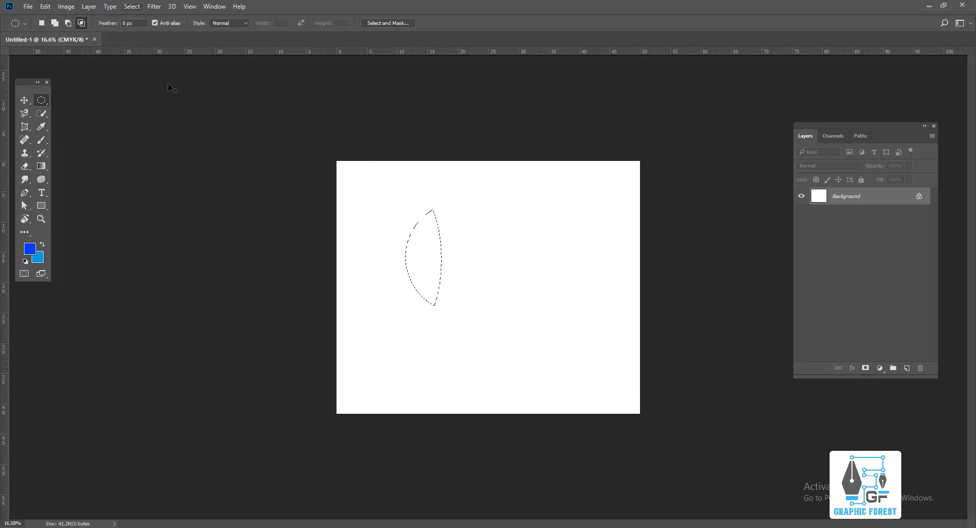
key("ctrl+d")
scroll(392, 185, "up", 1)
scroll(435, 258, "up", 3)
scroll(438, 261, "down", 4)
scroll(475, 275, "up", 2)
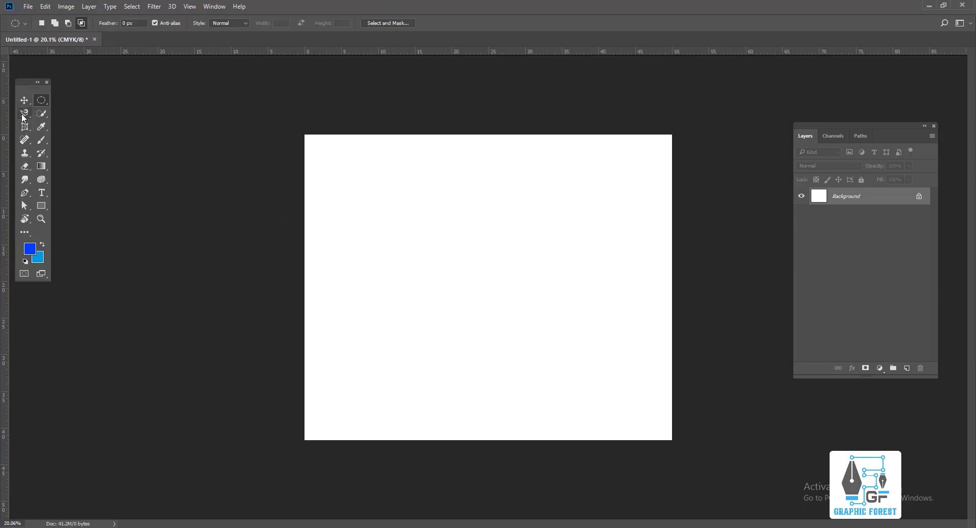
- Look through the lasso and marquee tool variants, and activate the freehand Lasso tool
left_click_drag(26, 114, 107, 114)
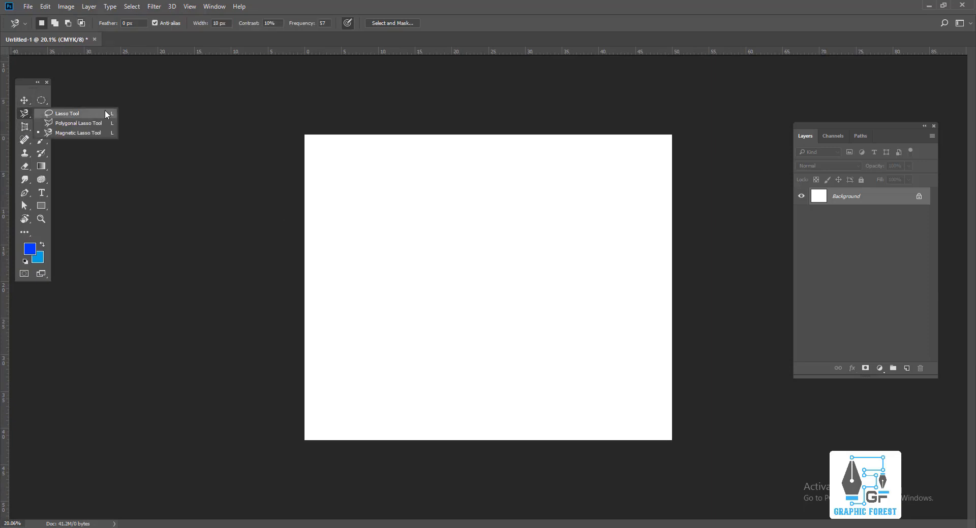
left_click(67, 115)
right_click(30, 116)
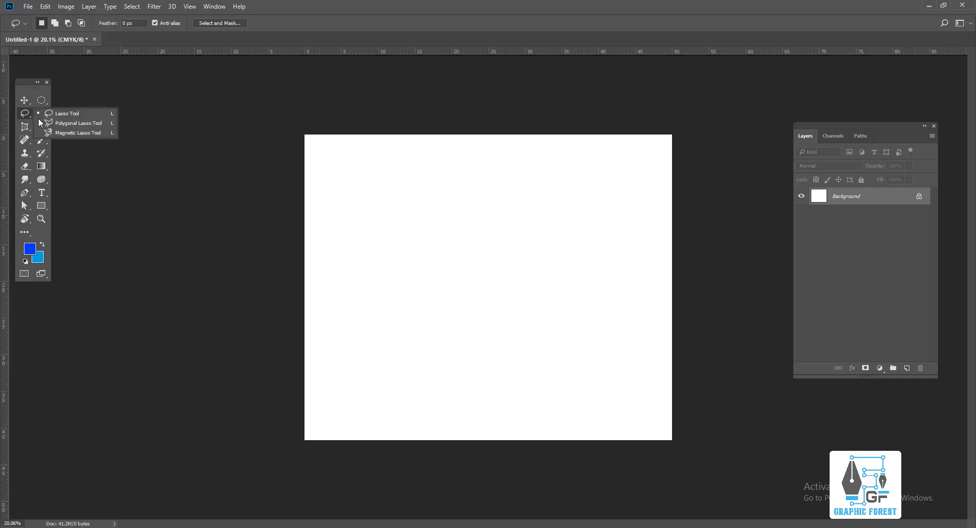
left_click(69, 116)
right_click(41, 102)
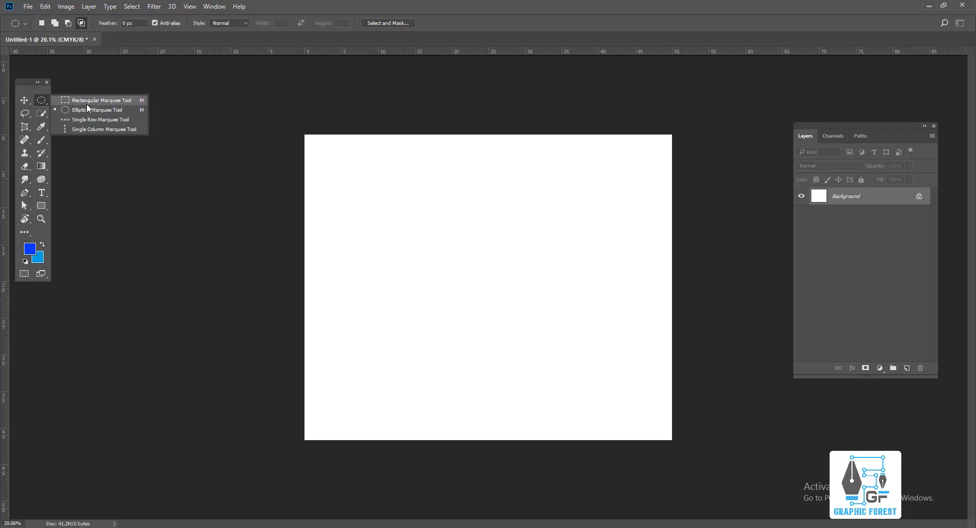
mouse_move(25, 114)
left_mouse_down()
mouse_move(98, 113)
mouse_move(58, 120)
left_mouse_up()
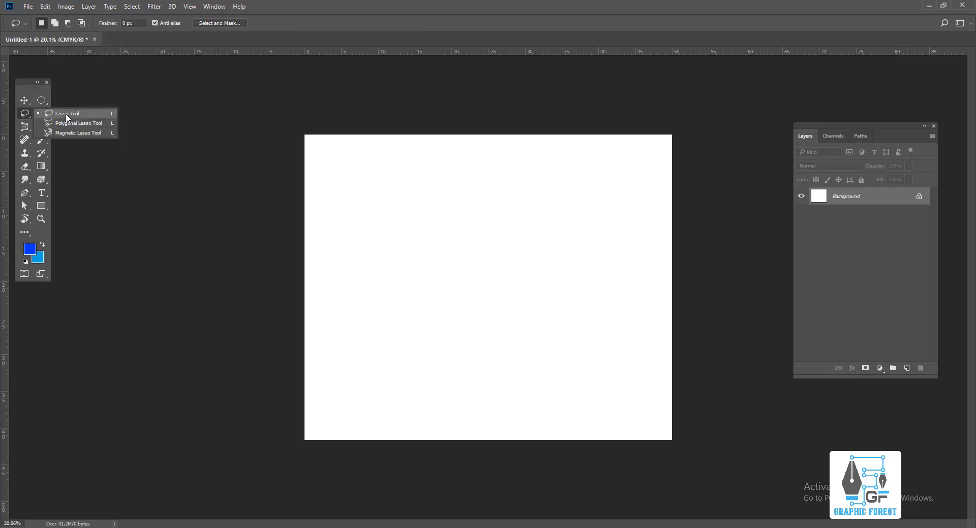
left_click(60, 117)
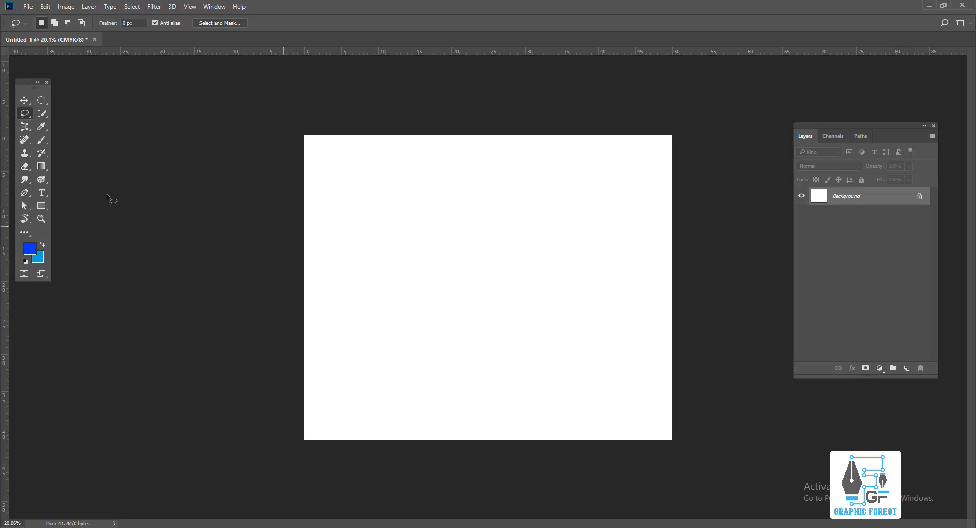
left_click_drag(20, 118, 66, 115)
- Try two freehand lasso selections starting in the upper part of the canvas, clearing each one
mouse_move(413, 163)
left_mouse_down()
mouse_move(361, 192)
mouse_move(515, 203)
mouse_move(572, 311)
mouse_move(438, 339)
mouse_move(338, 305)
mouse_move(325, 199)
mouse_move(352, 156)
mouse_move(413, 161)
left_mouse_up()
key("ctrl+d")
mouse_move(474, 157)
left_mouse_down()
mouse_move(330, 276)
mouse_move(608, 263)
mouse_move(643, 342)
mouse_move(655, 272)
mouse_move(512, 185)
mouse_move(481, 150)
mouse_move(468, 167)
left_mouse_up()
scroll(503, 245, "down", 5)
key("ctrl+d")
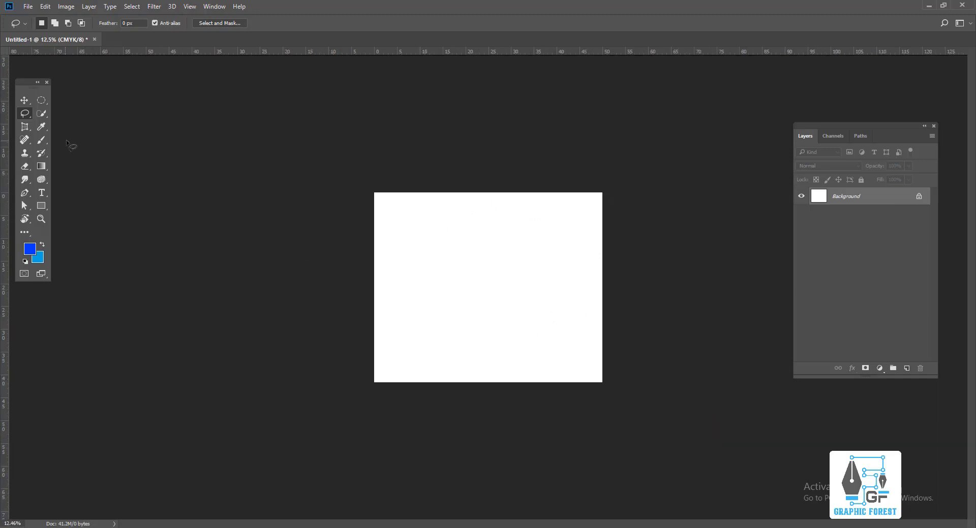
- Draw a large rounded Lasso selection in the canvas's upper left, cut away its right portion to form a crescent, and deselect
scroll(472, 262, "up", 4)
right_click(24, 113)
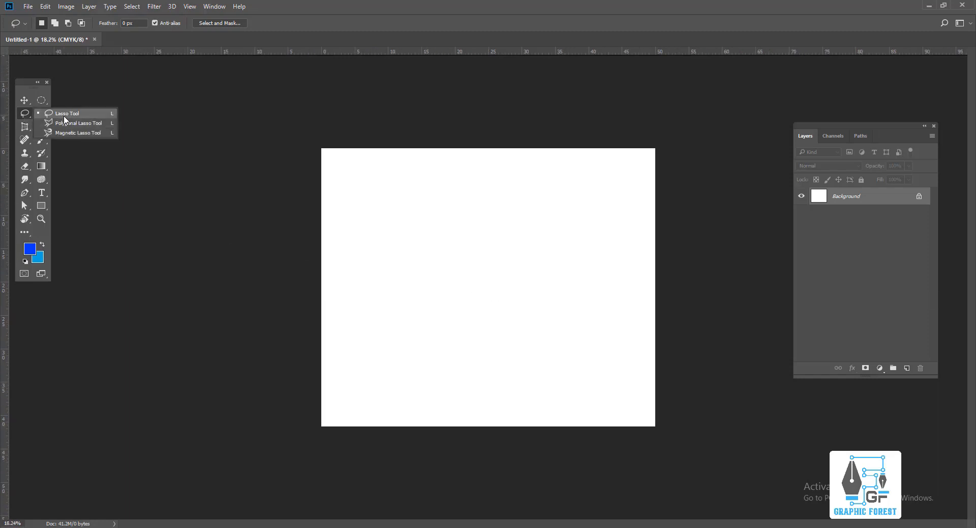
left_click(56, 113)
mouse_move(440, 169)
left_mouse_down()
mouse_move(391, 314)
mouse_move(493, 186)
left_mouse_up()
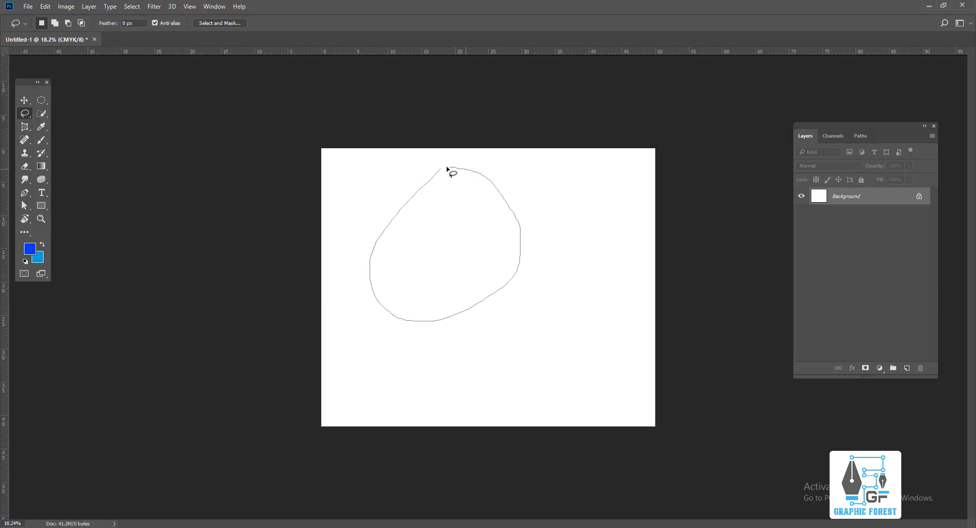
left_click_drag(438, 173, 439, 169)
scroll(483, 212, "up", 2)
scroll(483, 211, "down", 3)
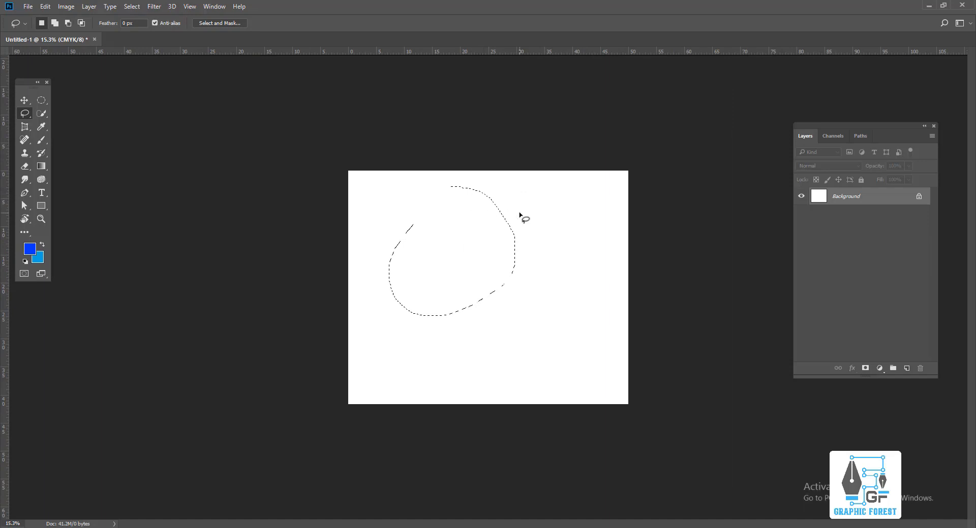
mouse_move(519, 201)
left_mouse_down()
mouse_move(477, 270)
mouse_move(547, 222)
mouse_move(519, 202)
mouse_move(499, 204)
mouse_move(483, 329)
mouse_move(588, 198)
mouse_move(549, 182)
mouse_move(458, 331)
mouse_move(518, 190)
mouse_move(494, 192)
mouse_move(414, 315)
mouse_move(496, 195)
left_mouse_up()
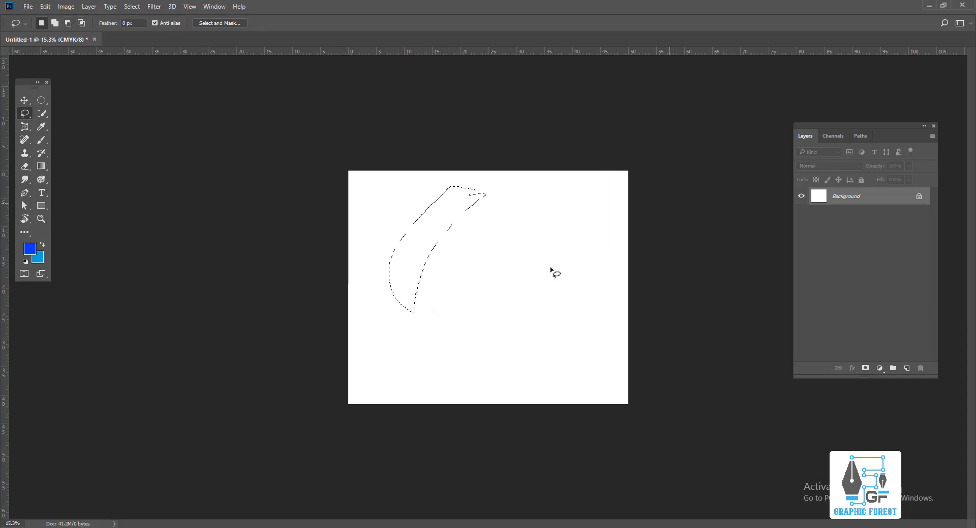
key("ctrl+d")
- Draw a closed six-cornered selection across most of the canvas with the Polygonal Lasso tool, and deselect it
right_click(26, 112)
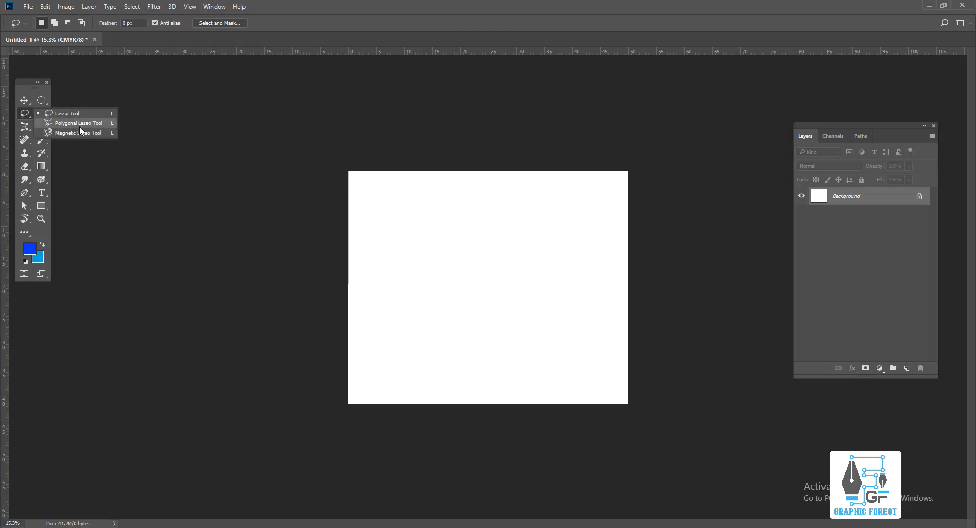
left_click(80, 126)
right_click(25, 112)
left_click(96, 124)
left_click(387, 222)
left_click(519, 195)
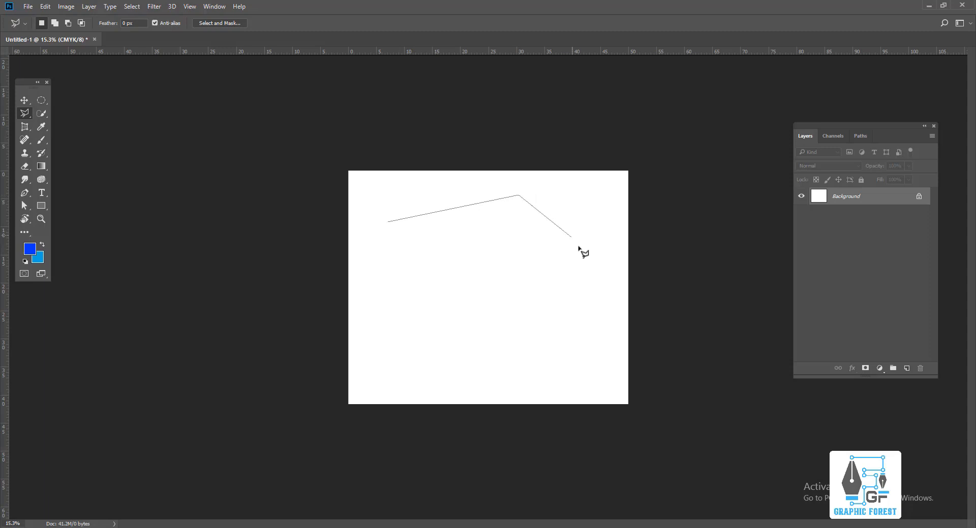
left_click(594, 188)
left_click(587, 291)
left_click(501, 341)
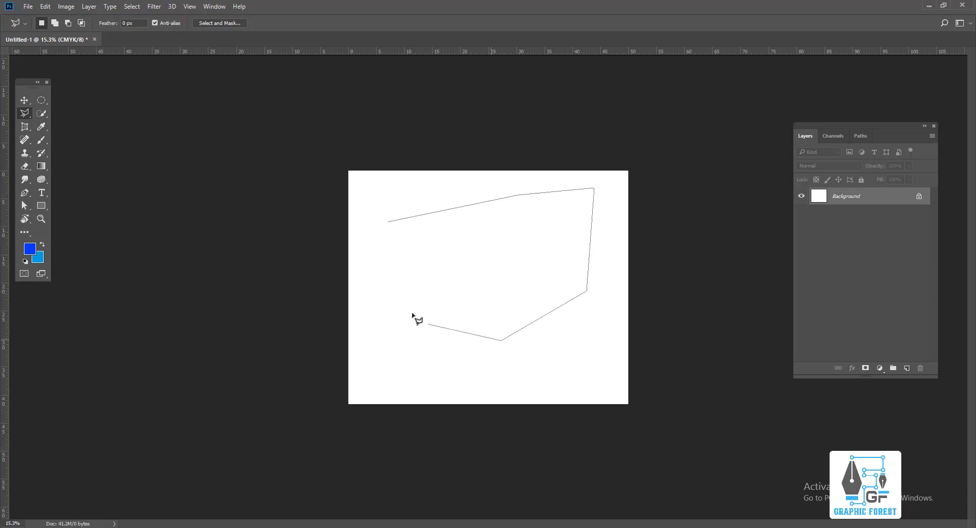
left_click(412, 313)
left_click(389, 223)
key("ctrl+d")
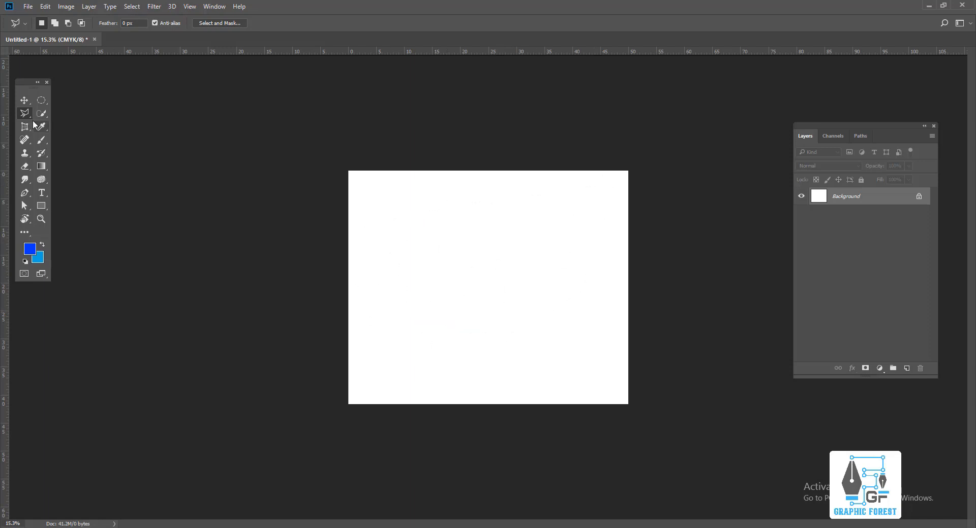
- Activate the Magnetic Lasso tool
right_click(24, 114)
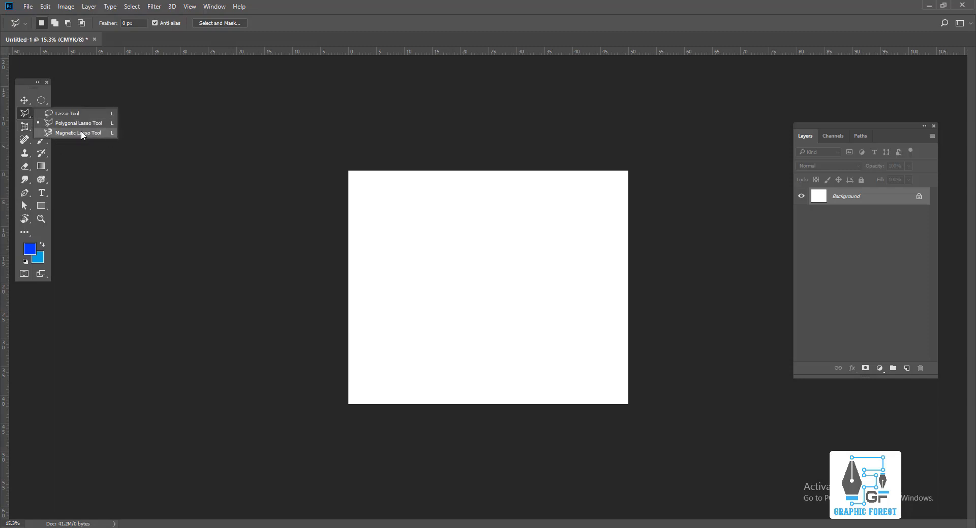
left_click(99, 131)
- Switch to Chrome and run a Google image search for "profile pc" in the empty tab
left_click(147, 527)
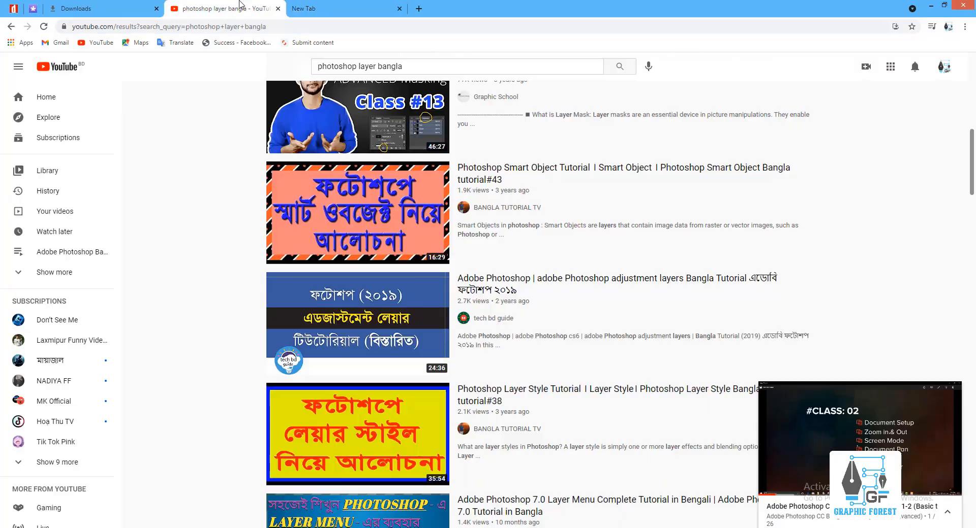
left_click(328, 8)
left_click(309, 29)
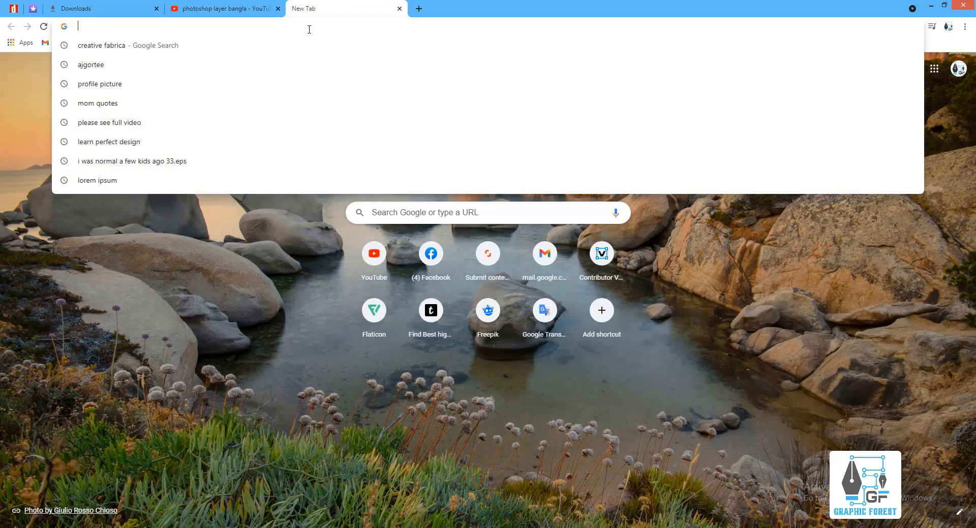
type("profile pc")
key("Return")
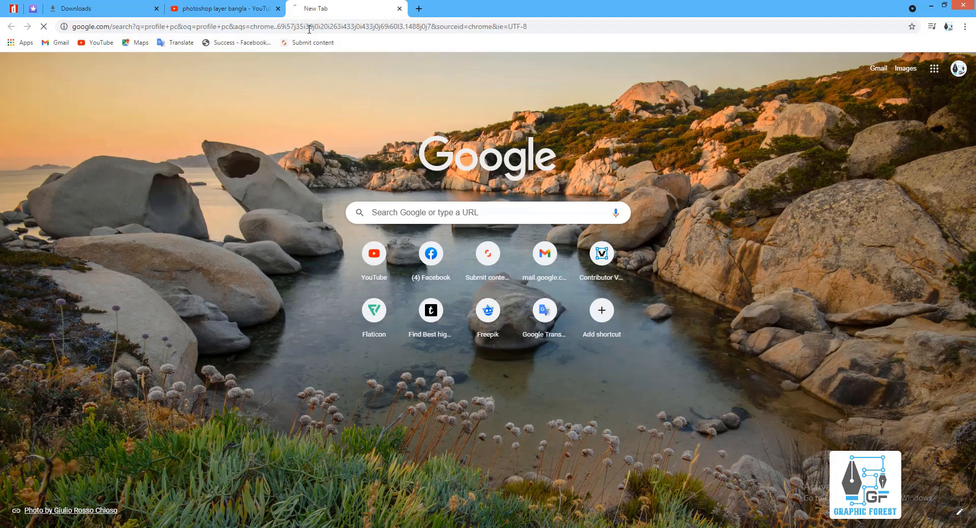
left_click(132, 105)
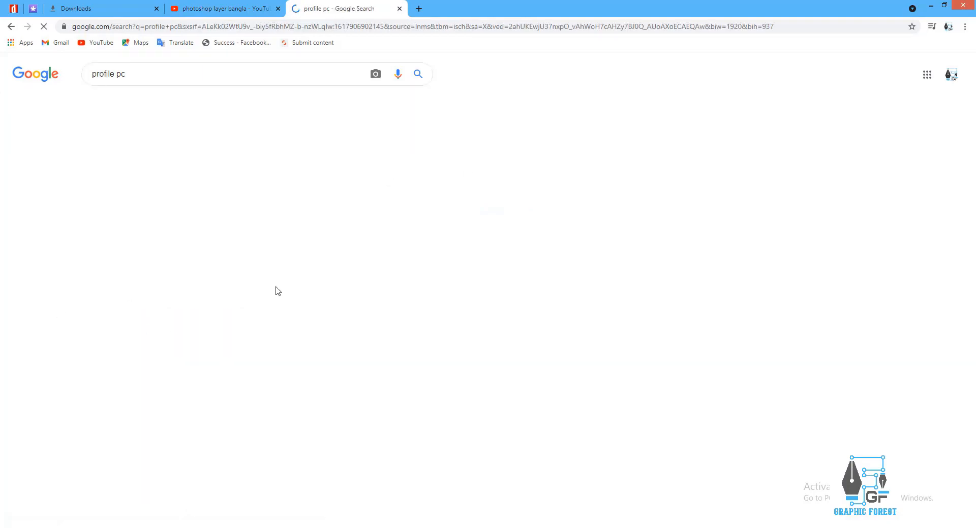
- Browse the image results and preview the Shutterstock photo of a woman at a desktop computer
scroll(300, 330, "down", 10)
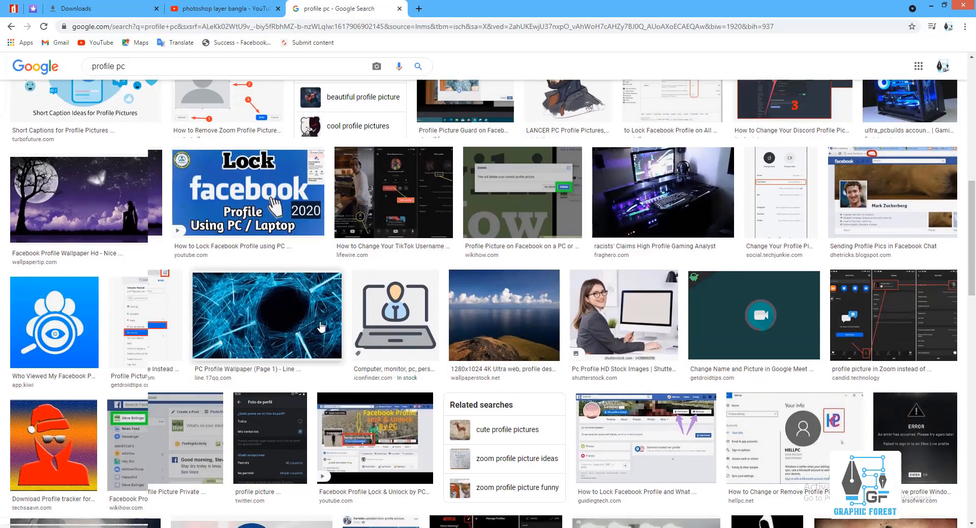
scroll(320, 326, "down", 3)
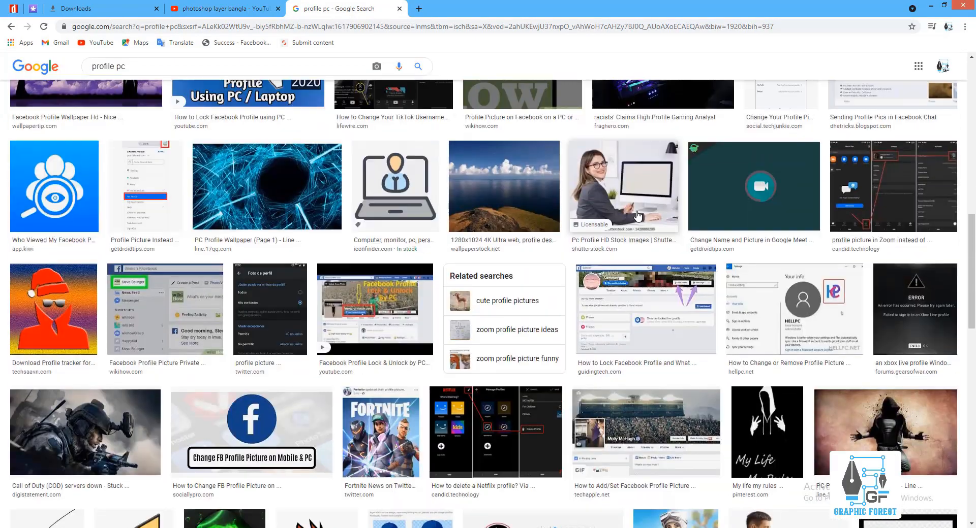
left_click(623, 192)
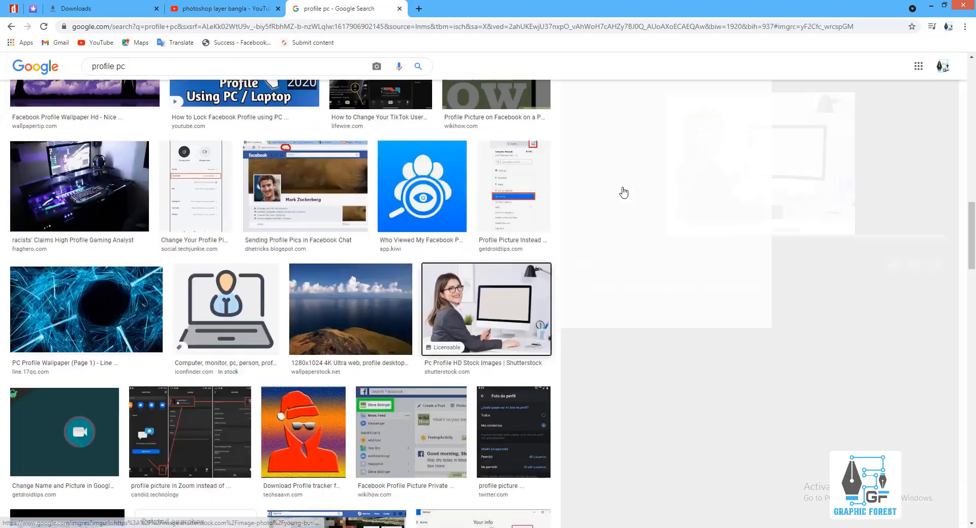
scroll(855, 213, "down", 2)
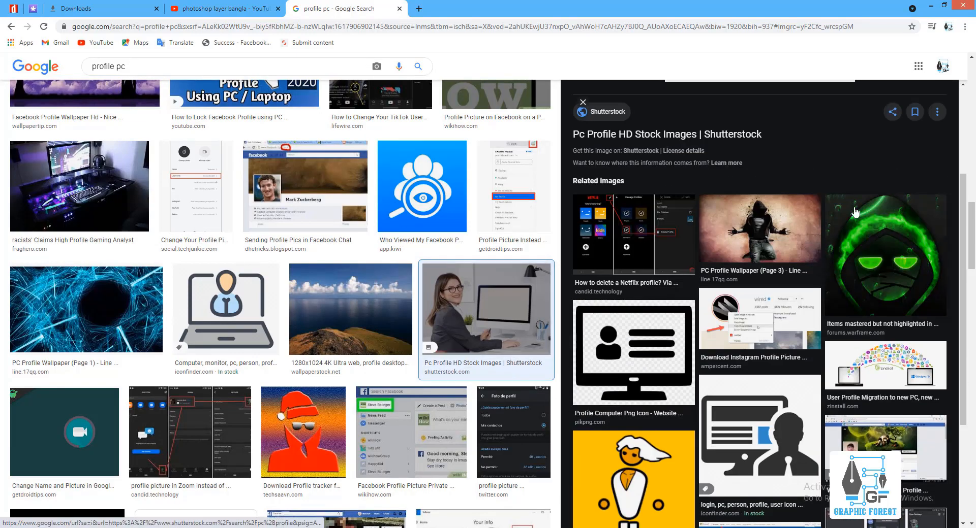
scroll(856, 213, "up", 3)
scroll(419, 110, "up", 12)
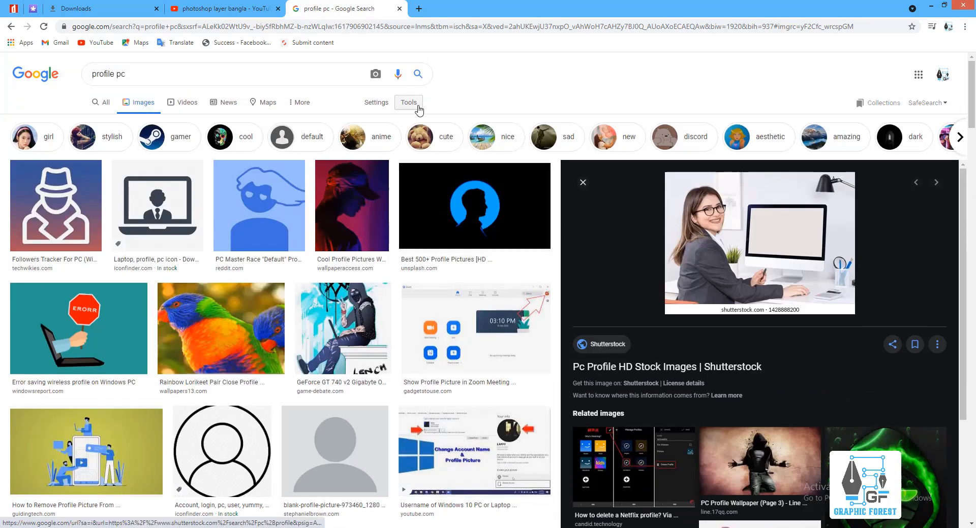
- Filter the image results to the Large size
left_click(418, 108)
left_click(92, 121)
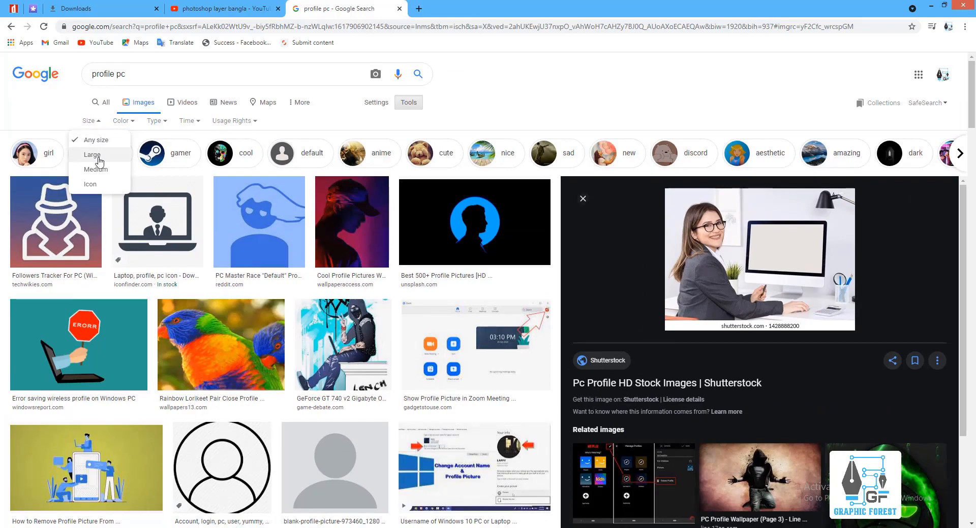
left_click(92, 154)
- Open the "How to Set Profile Picture in Zoom" photo of a woman with a laptop from the results, and copy the image
scroll(263, 261, "down", 2)
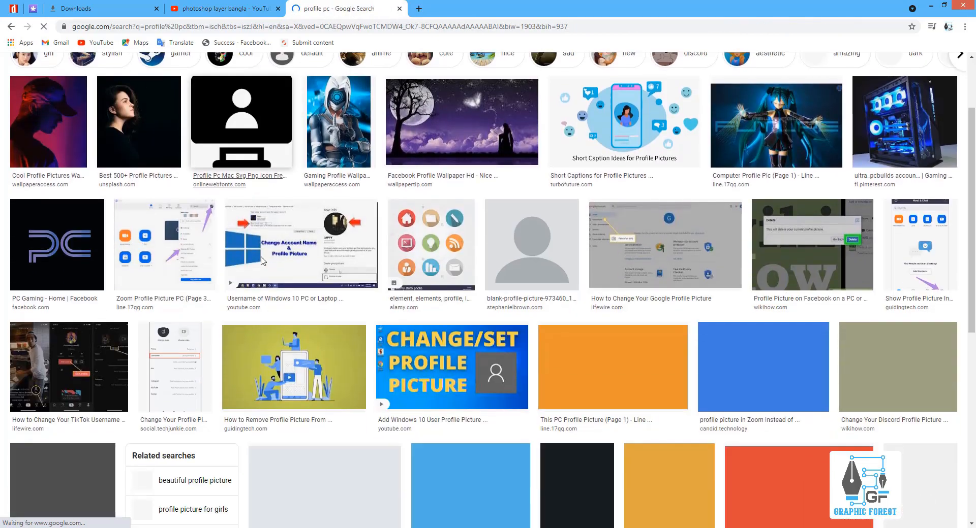
scroll(264, 260, "down", 5)
scroll(275, 261, "down", 6)
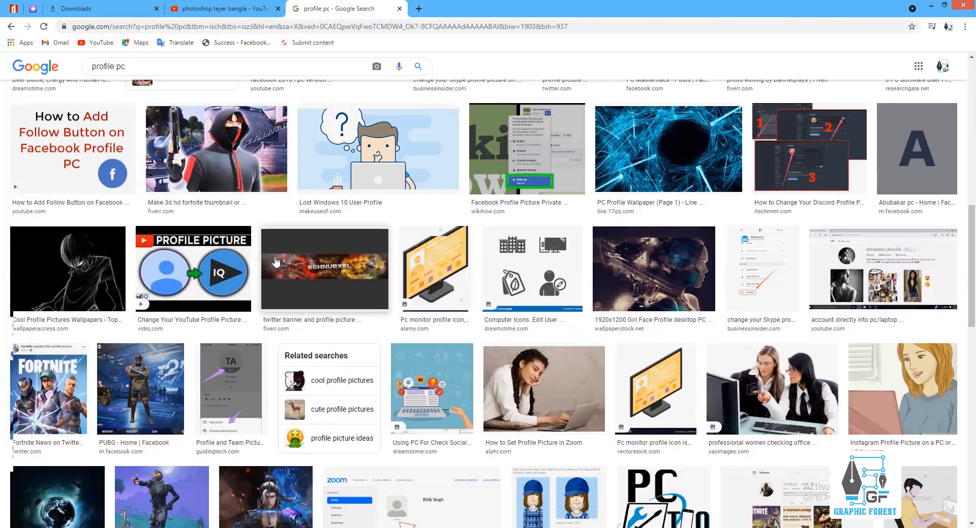
scroll(275, 262, "down", 6)
scroll(275, 262, "up", 2)
left_click(545, 188)
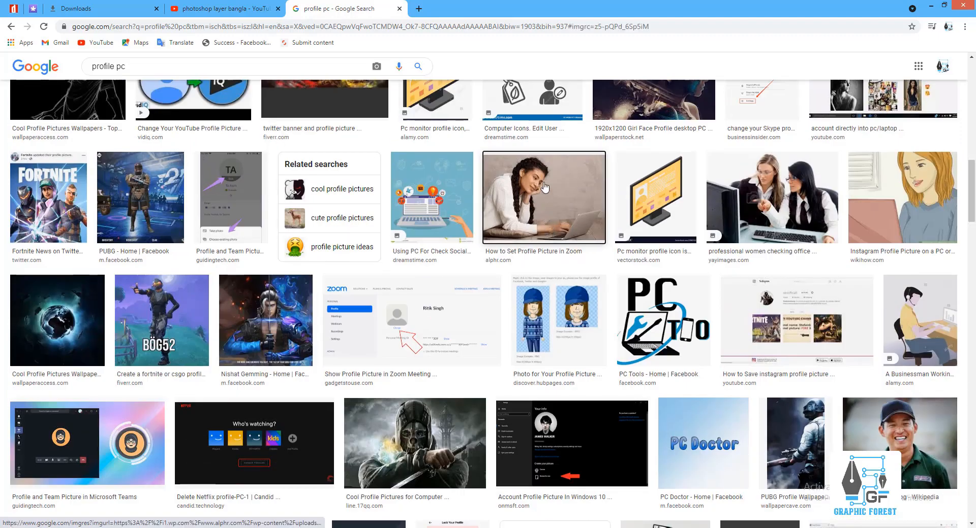
scroll(765, 219, "down", 5)
scroll(752, 203, "up", 5)
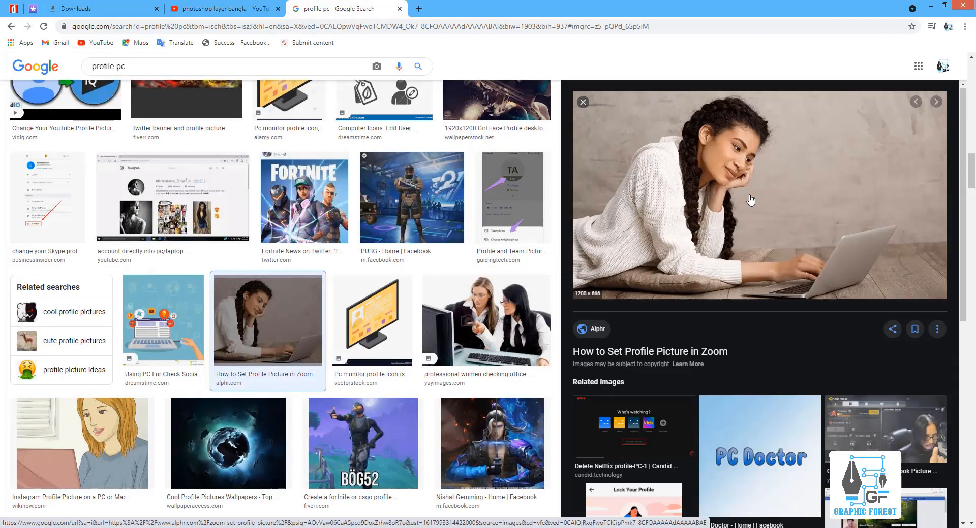
right_click(736, 159)
left_click(772, 262)
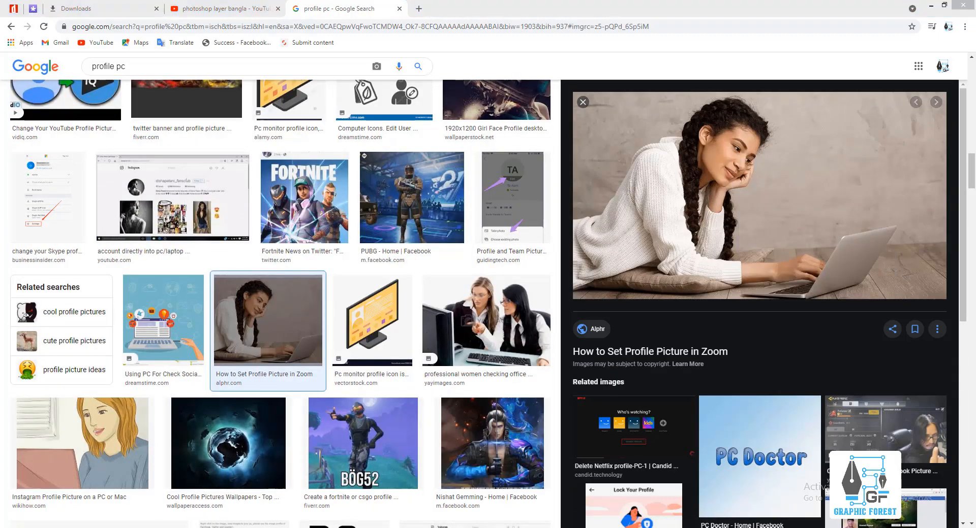
- Switch to Photoshop, paste the copied photo into Untitled-1, and scale it up around its centre to span most of the canvas width
key("alt+Tab")
scroll(448, 192, "up", 4)
key("ctrl+v")
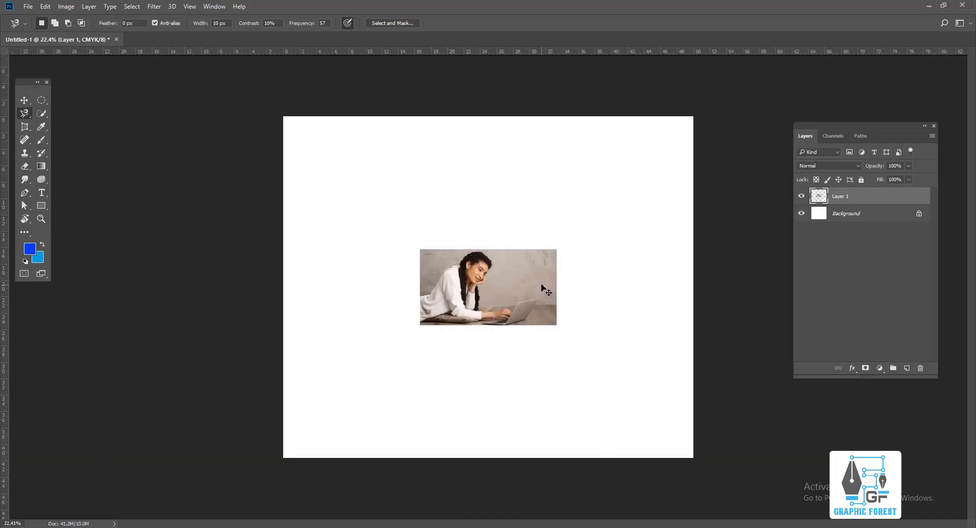
key("ctrl+t")
left_click_drag(557, 250, 660, 176)
key("Return")
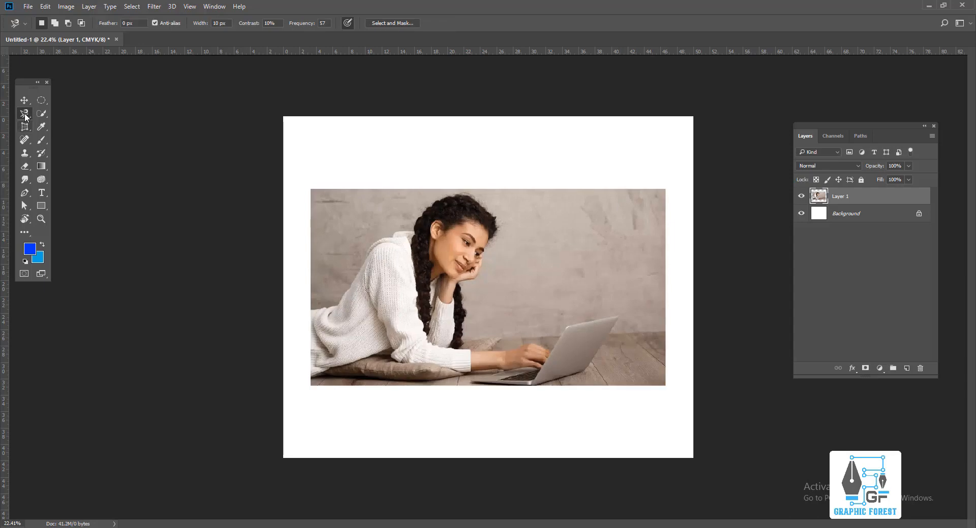
- Try tracing the woman's outline and the laptop lid in the photo with the Magnetic Lasso, and abandon the trace
right_click(25, 113)
left_click(76, 132)
scroll(447, 285, "up", 3)
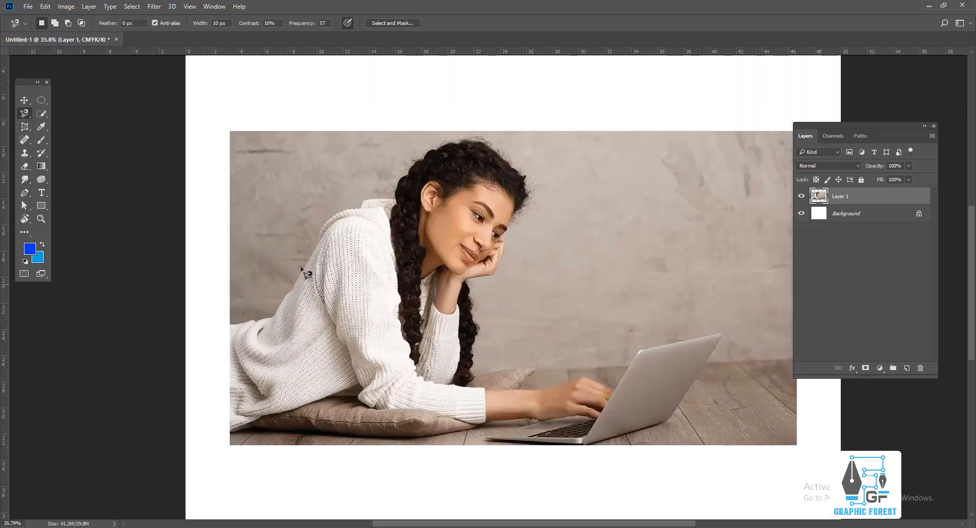
right_click(26, 112)
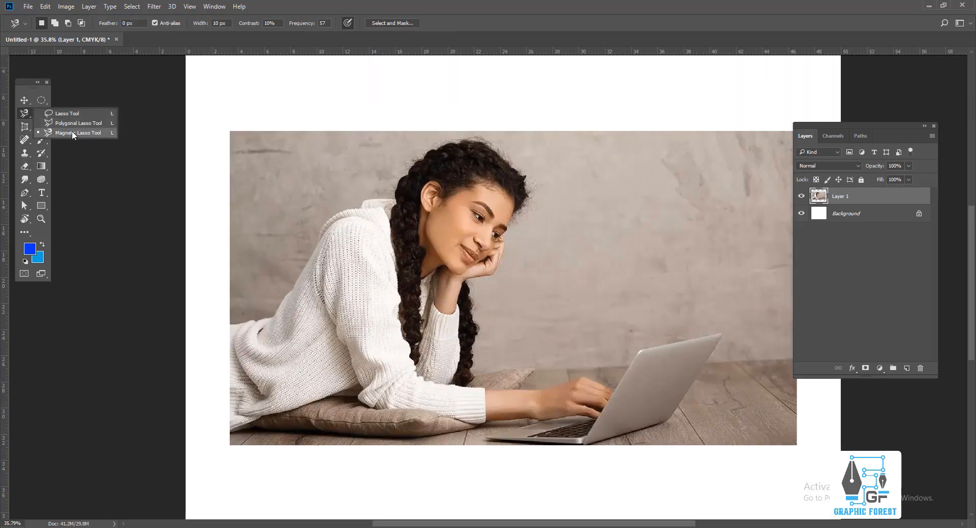
left_click(71, 132)
left_click_drag(319, 272, 364, 273)
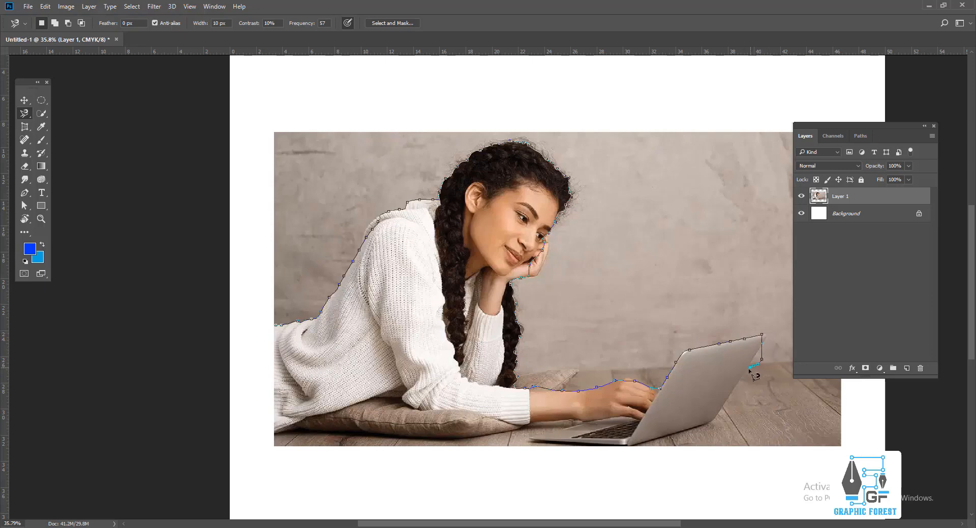
key("Escape")
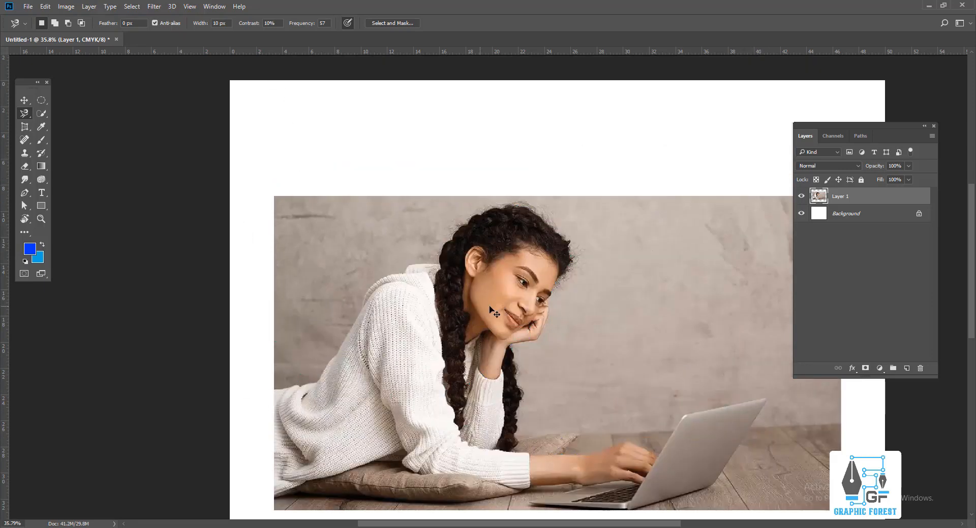
- Try tracing only the laptop's edge from its upper corner along the base with the Magnetic Lasso, and discard the path
key("ctrl+0")
right_click(24, 113)
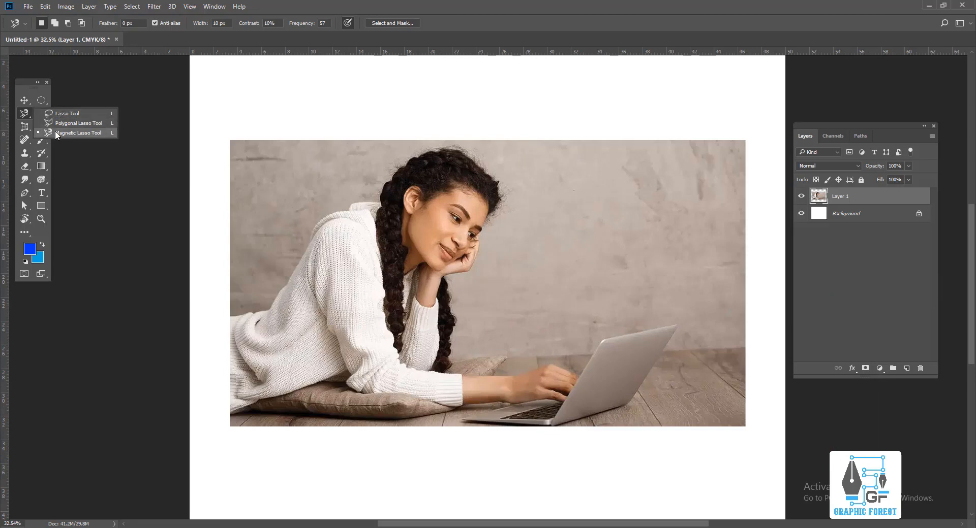
left_click(56, 133)
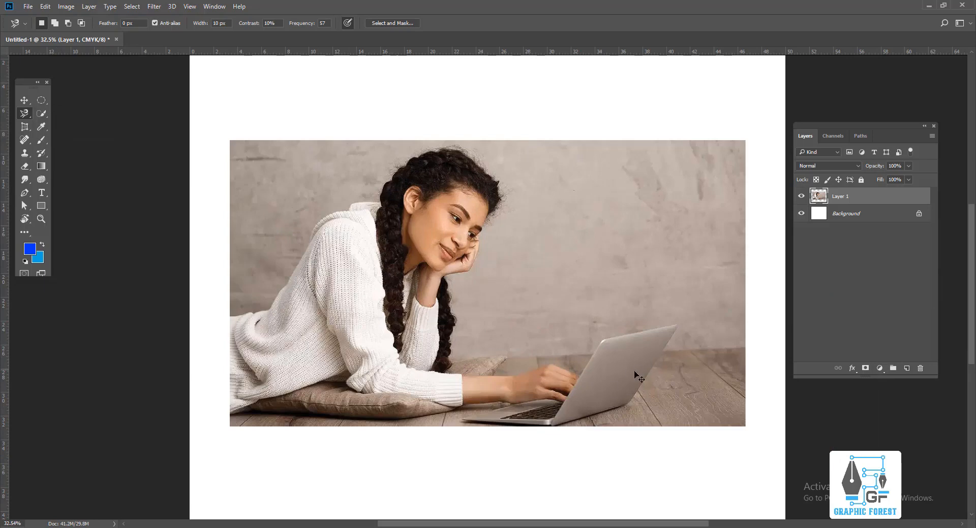
scroll(633, 370, "up", 4)
left_click_drag(679, 318, 366, 157)
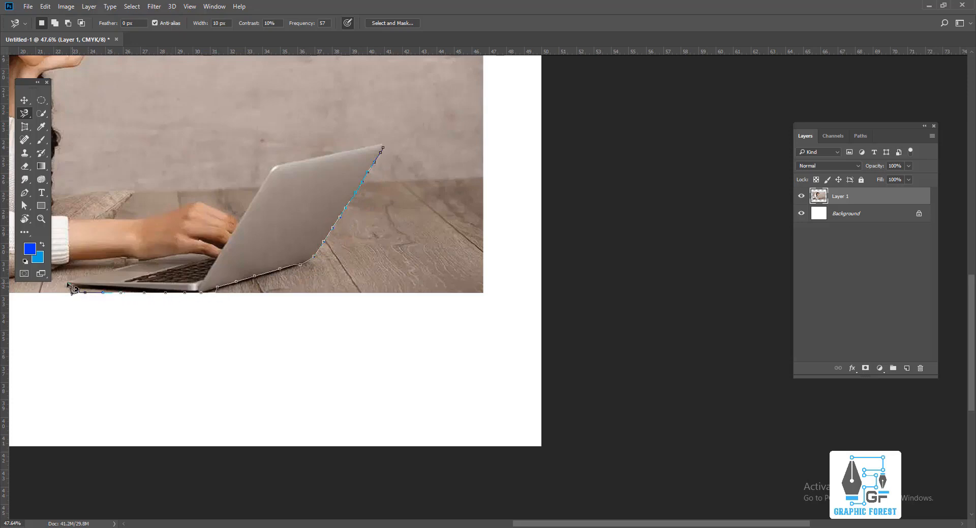
key("Escape")
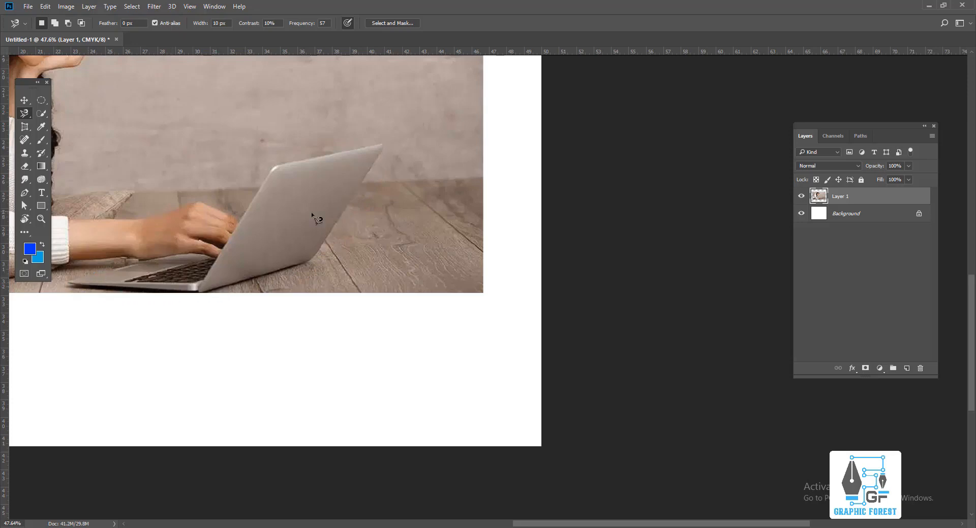
- Delete the layer holding the photo of the woman with the laptop
scroll(492, 260, "down", 5)
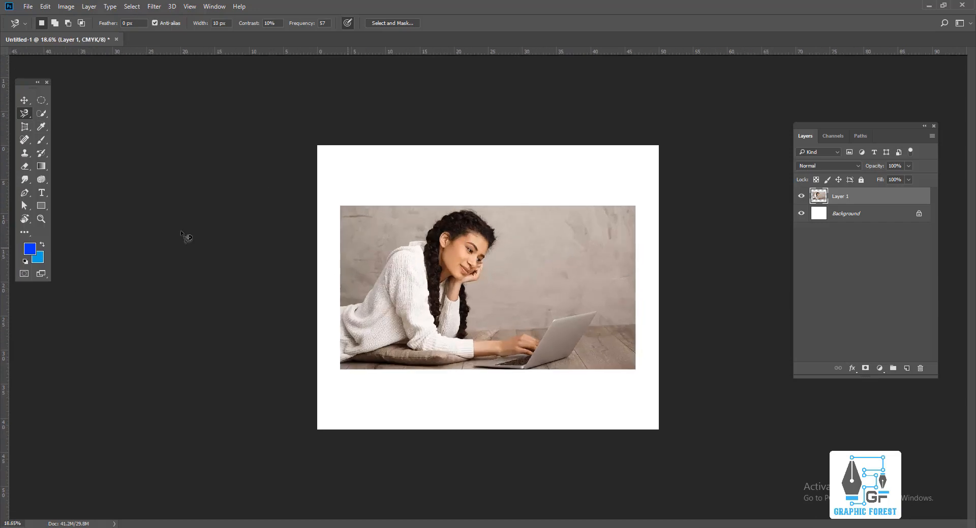
key("Delete")
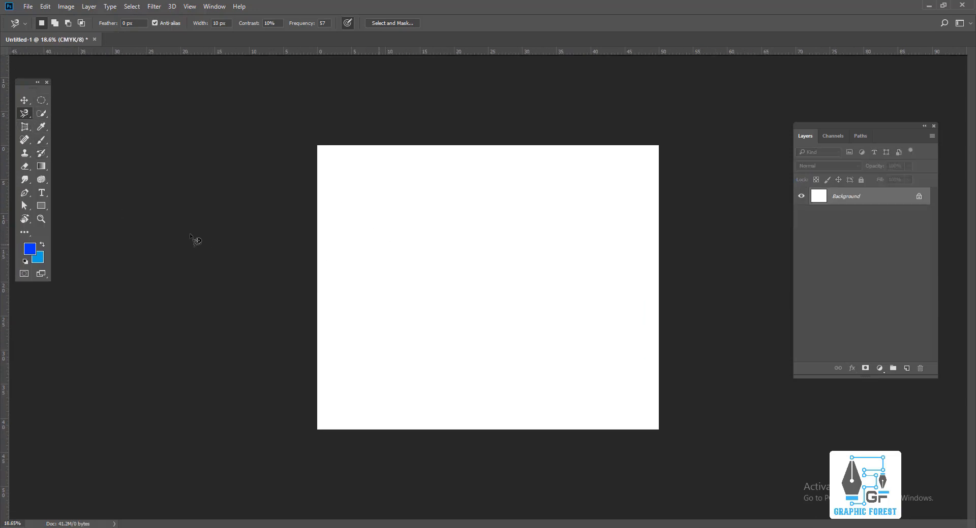
- Draw a closed five-sided selection across the blank canvas with the Polygonal Lasso
right_click(24, 113)
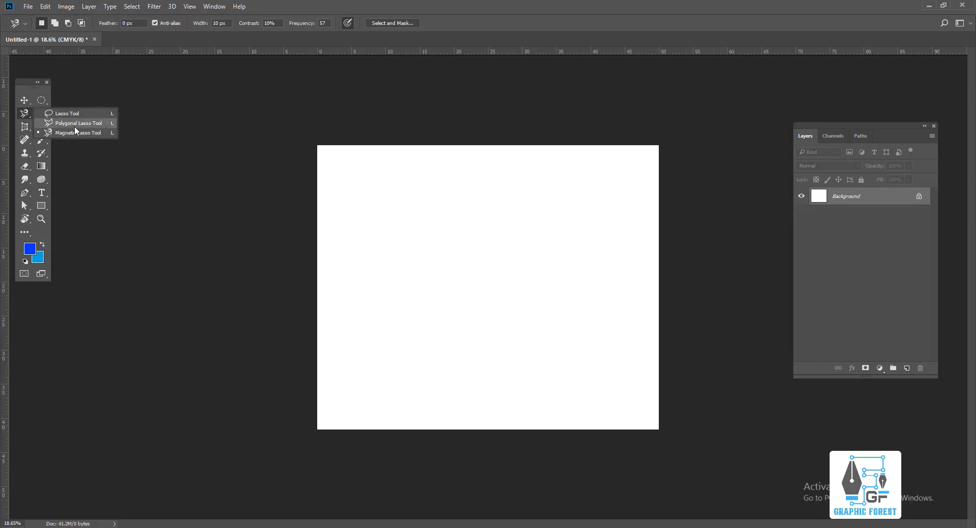
key("Return")
left_click(362, 187)
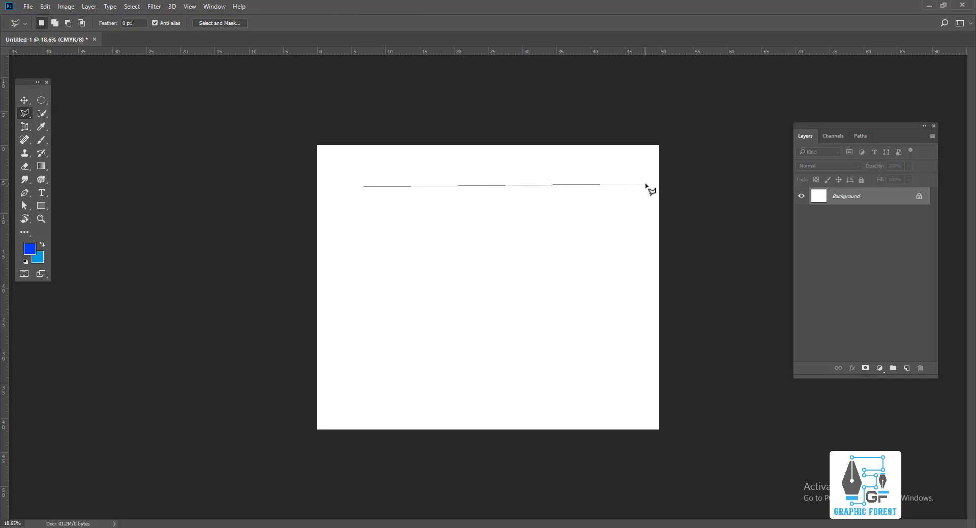
left_click(645, 184)
left_click(560, 282)
left_click(474, 351)
left_click(412, 306)
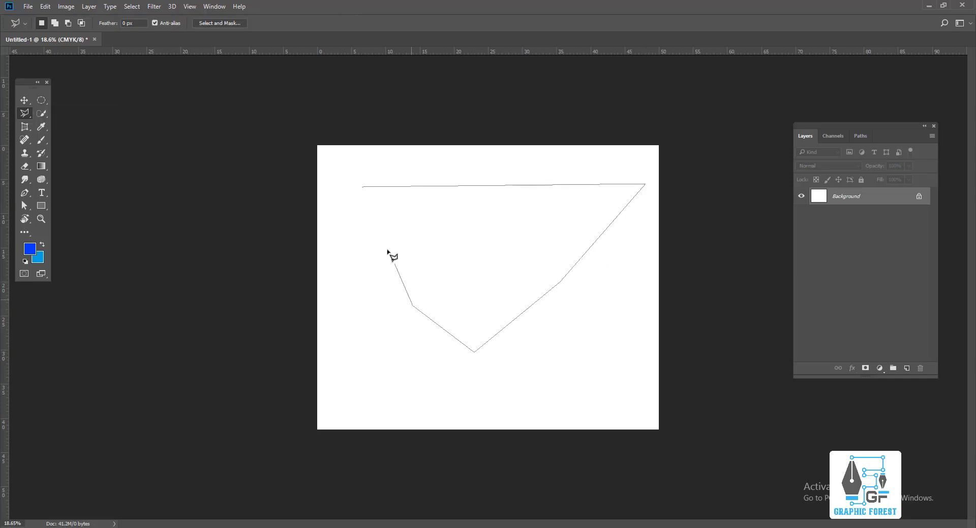
left_click(363, 188)
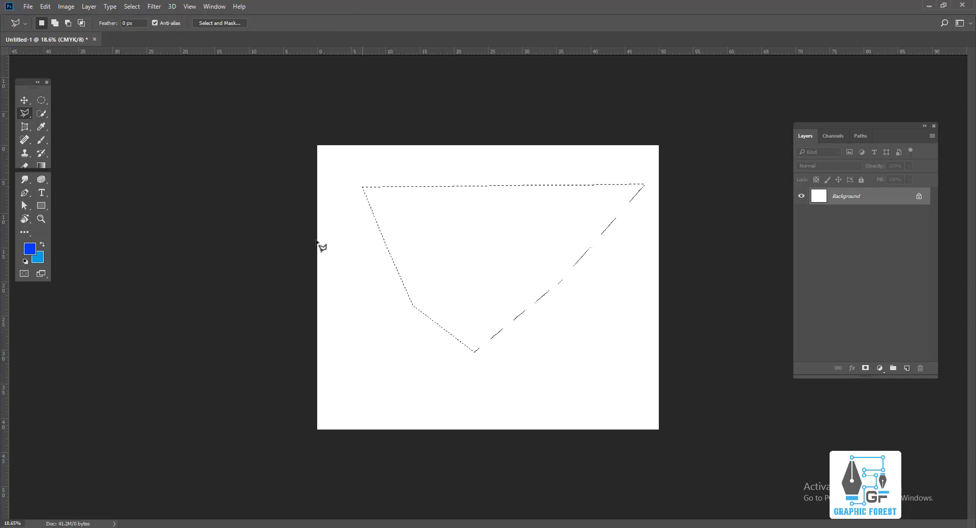
- Cut the upper-left part out of the polygonal selection with a freehand Lasso loop, and clear the selection
right_click(26, 118)
left_click(74, 113)
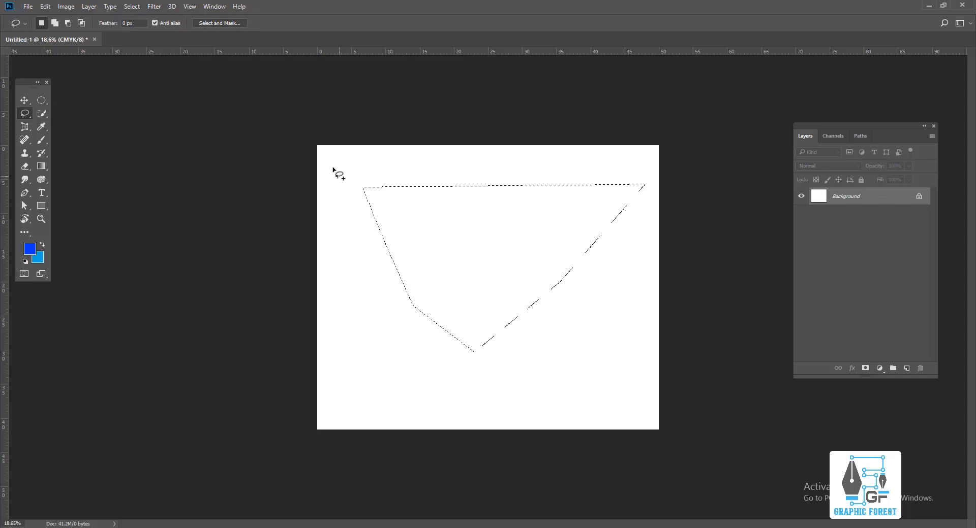
mouse_move(333, 168)
left_mouse_down()
mouse_move(325, 165)
mouse_move(343, 154)
mouse_move(296, 214)
mouse_move(421, 163)
mouse_move(427, 297)
mouse_move(318, 250)
left_mouse_up()
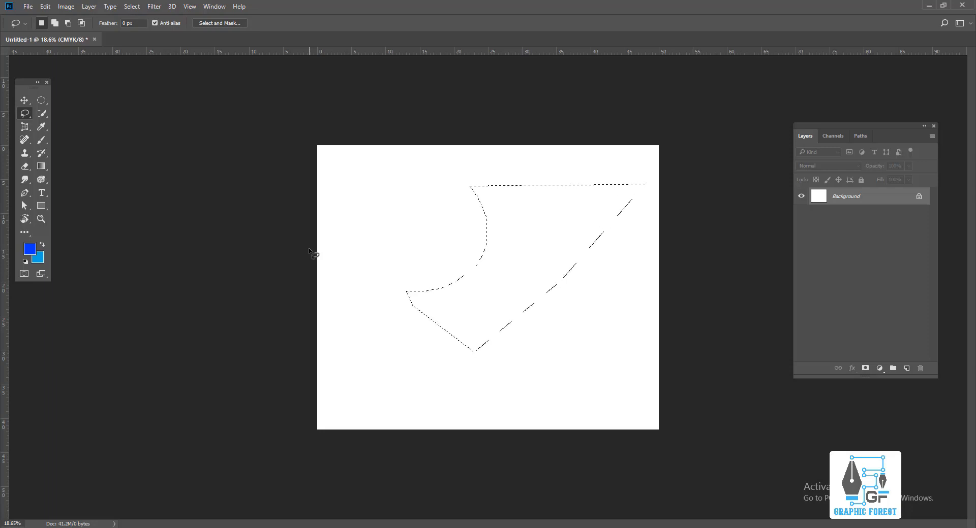
key("ctrl+d")
- Activate the Quick Selection tool
right_click(22, 116)
left_click(22, 115)
right_click(42, 114)
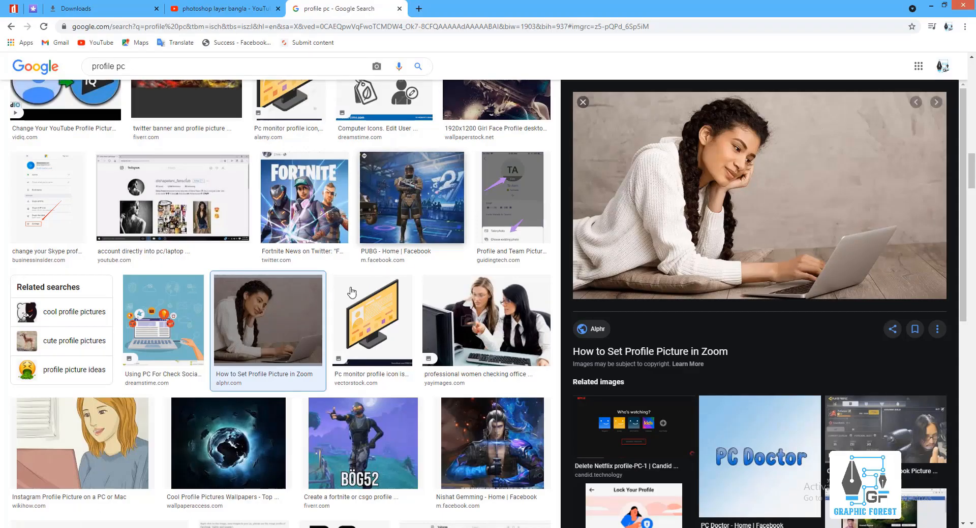
- Switch to the browser, open the "File:Wiki profile pc.jpg - Wikipedia" photo further down the image results, and copy the image
scroll(304, 315, "down", 3)
scroll(287, 344, "down", 1)
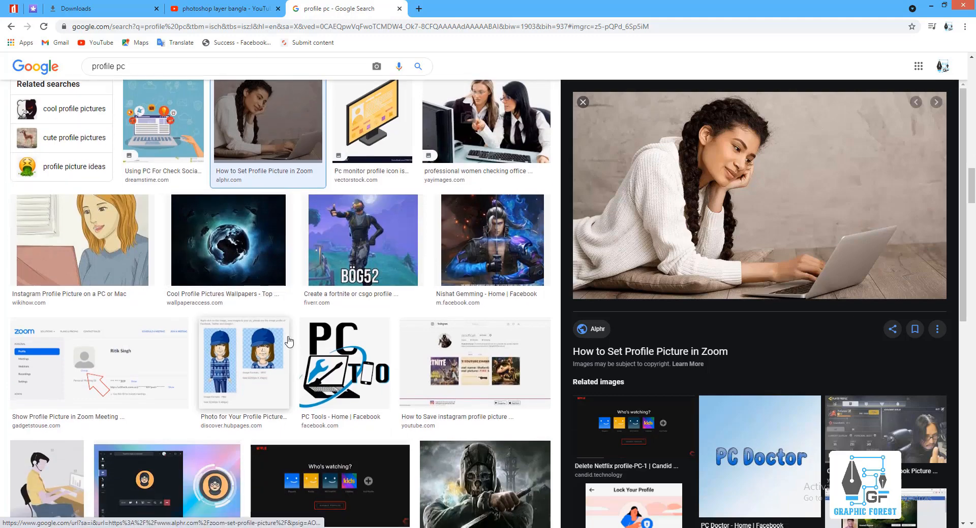
scroll(288, 341, "down", 8)
left_click(512, 193)
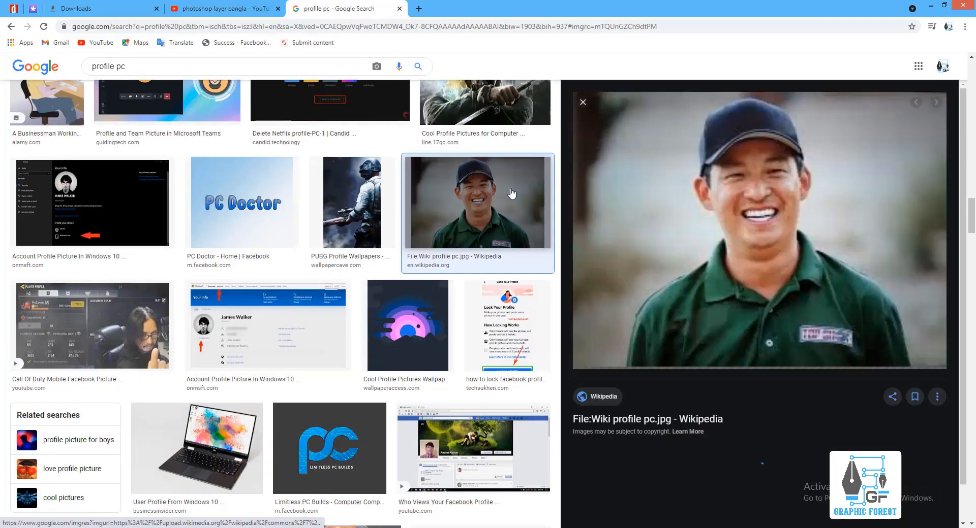
right_click(720, 162)
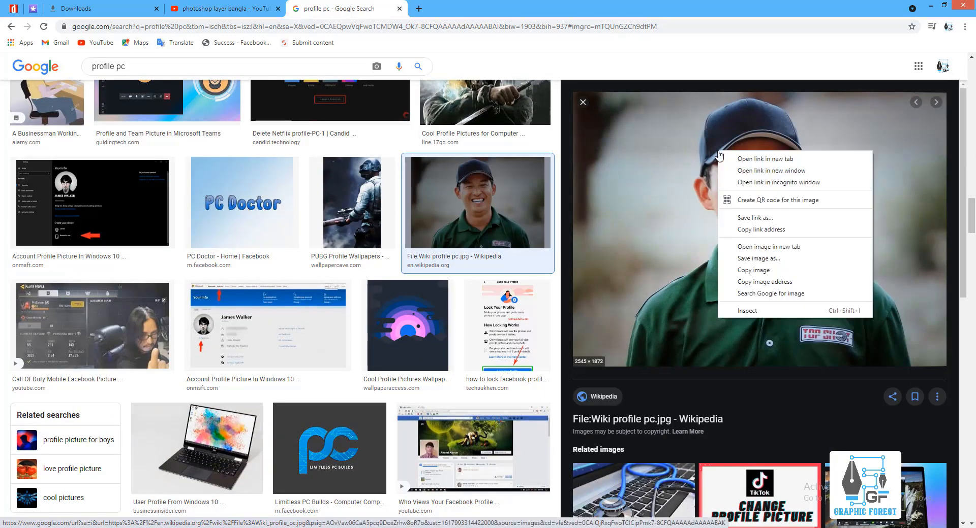
scroll(721, 161, "down", 1)
right_click(722, 182)
left_click(753, 280)
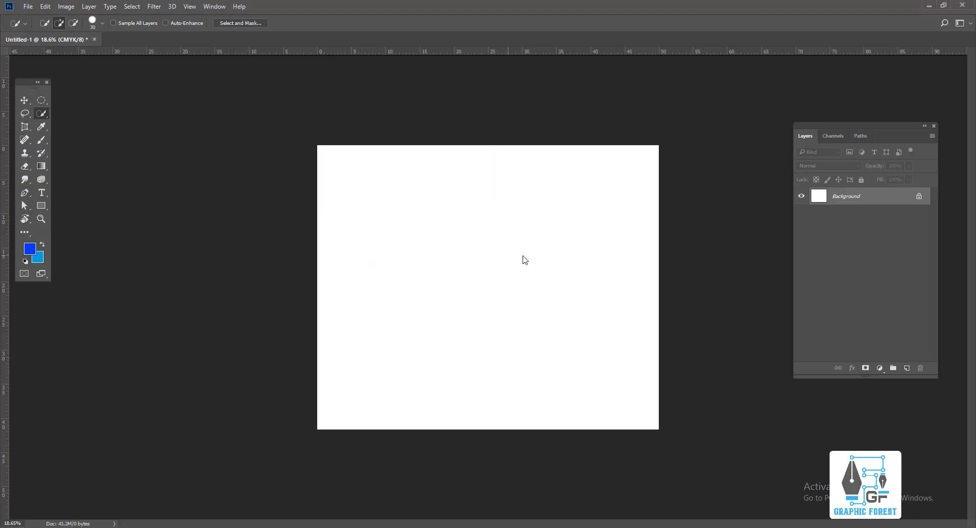
- Switch to Photoshop, paste the copied portrait into Untitled-1, and scale it to about 119.8% around its centre
key("ctrl+v")
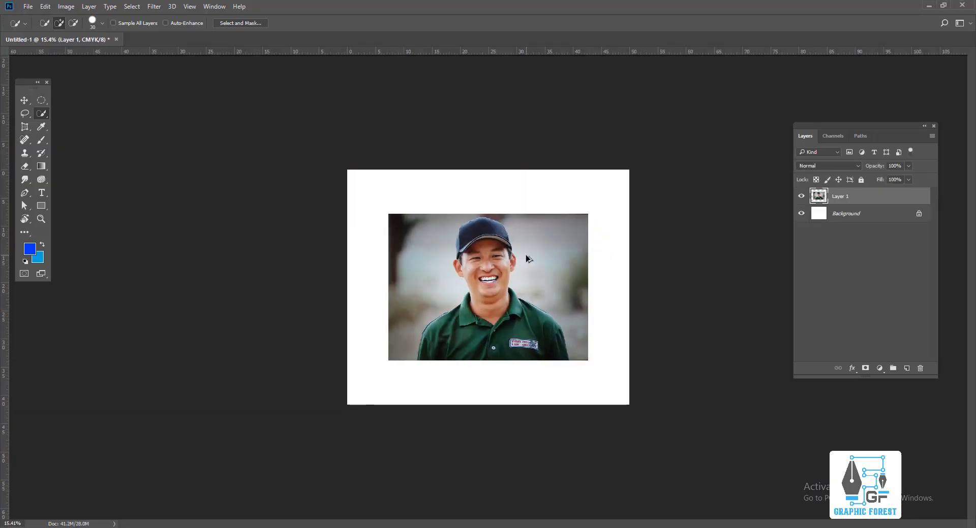
key("ctrl+t")
left_click_drag(588, 214, 613, 206)
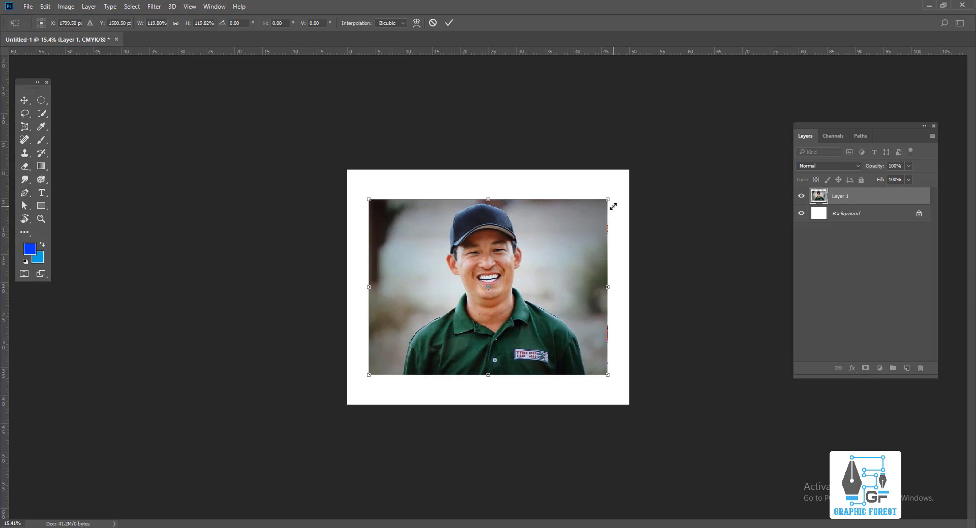
key("Return")
key("w")
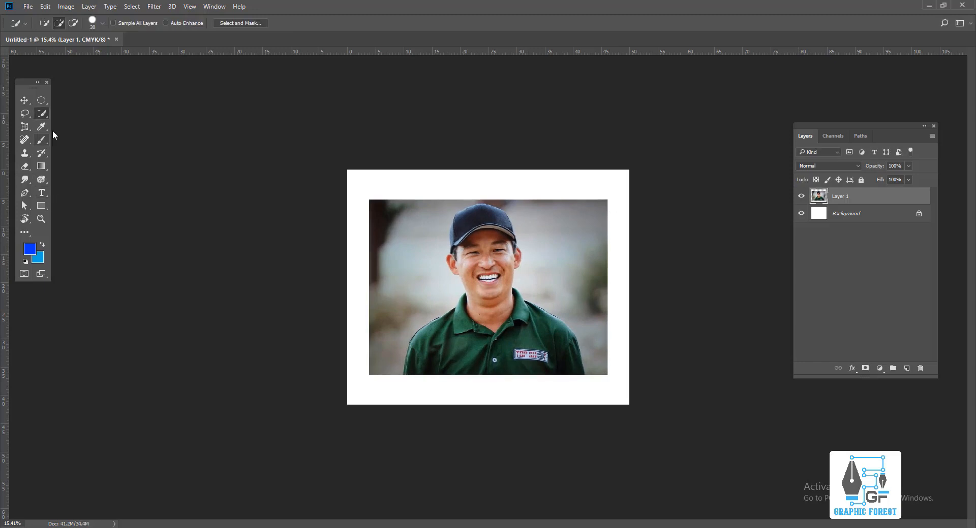
- Scale the portrait layer slightly larger again, to about 101.7% around its centre
key("ctrl+t")
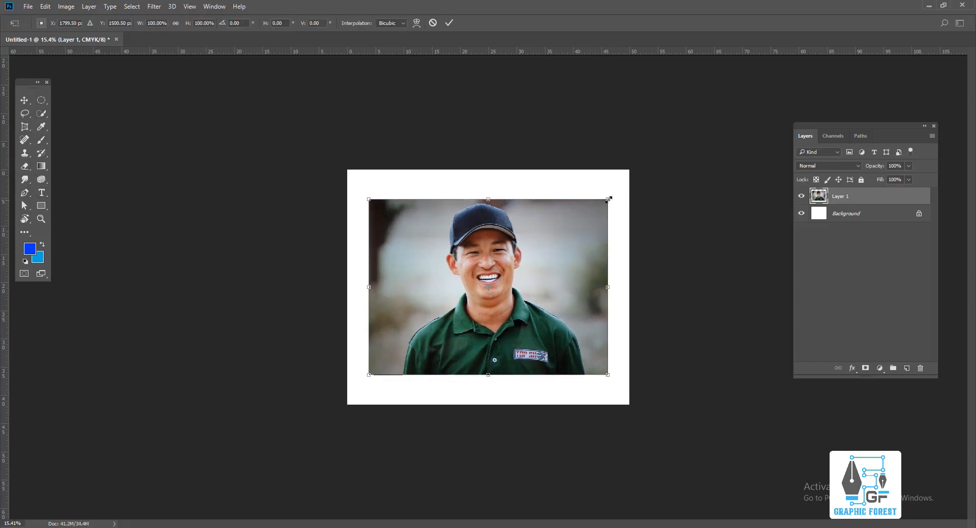
mouse_move(603, 202)
left_mouse_down()
mouse_move(629, 174)
mouse_move(609, 199)
left_mouse_up()
key("Return")
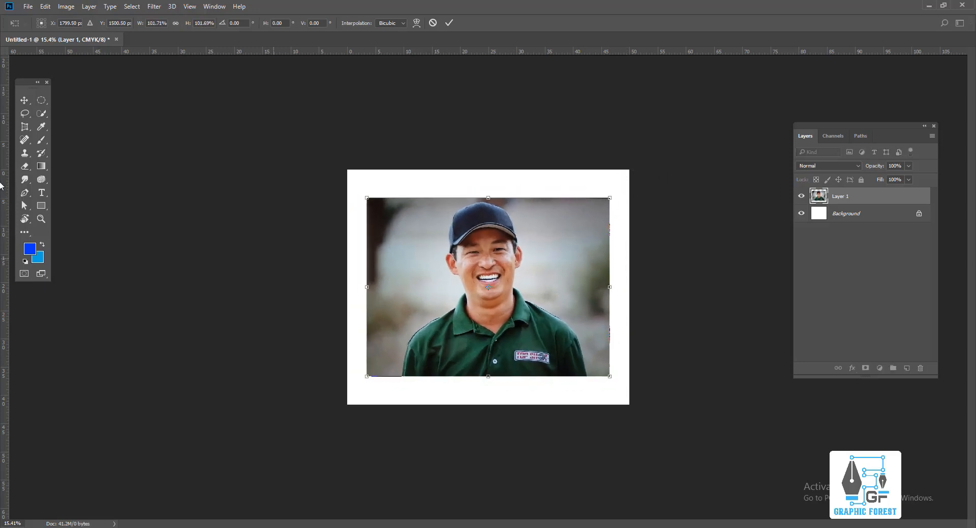
- Choose the Quick Selection tool and try different brush sizes over the portrait, ending at 2100 px
key("w")
right_click(44, 113)
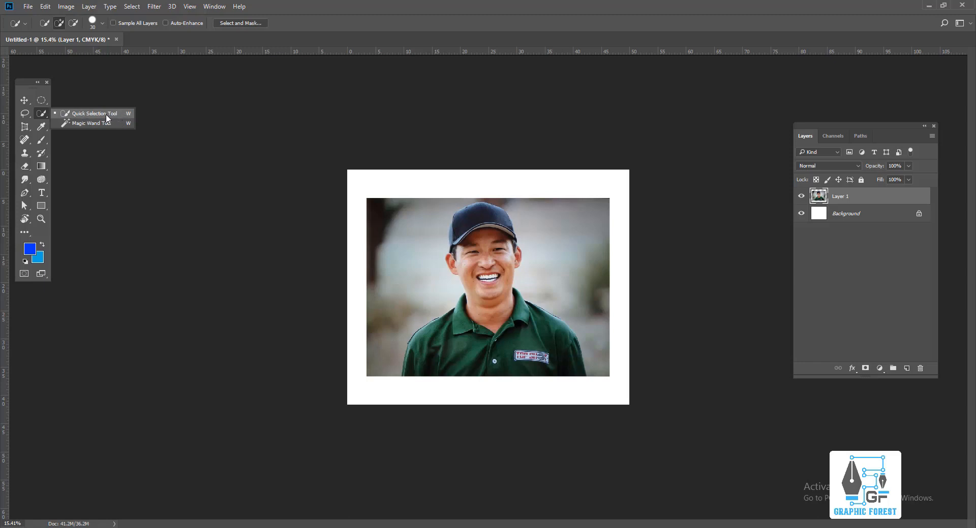
left_click(106, 114)
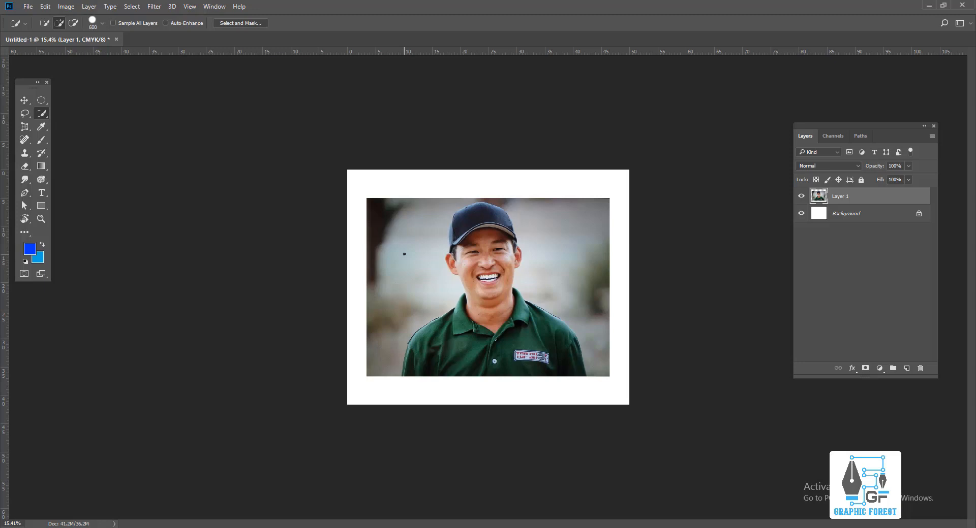
key("bracketright")
key("bracketright")
key("bracketright")
key("bracketright")
key("bracketleft")
key("bracketleft")
key("bracketleft")
key("bracketleft")
key("bracketleft")
key("bracketleft")
key("bracketleft")
key("bracketleft")
key("bracketleft")
key("bracketleft")
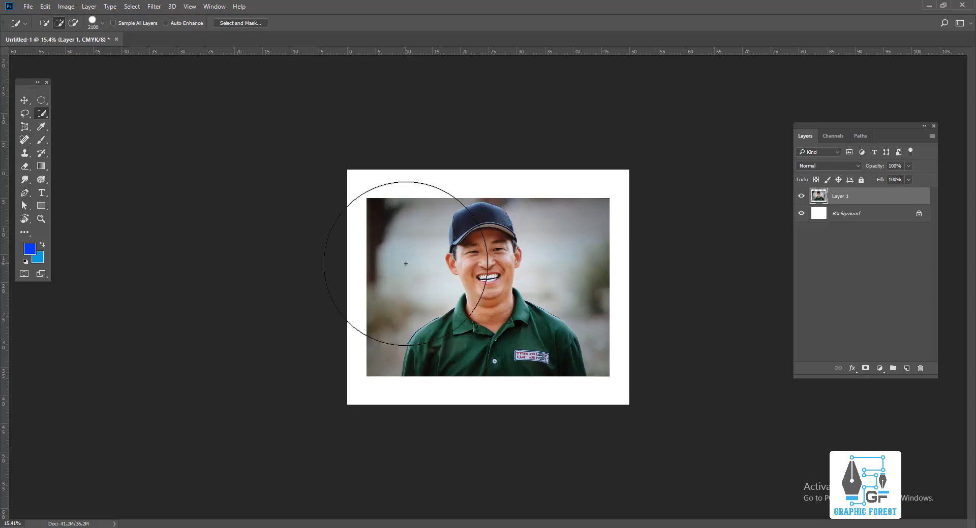
- Quick-select the background to the left of the man with a 1700 px brush, and clear the selection
key("bracketleft")
key("bracketleft")
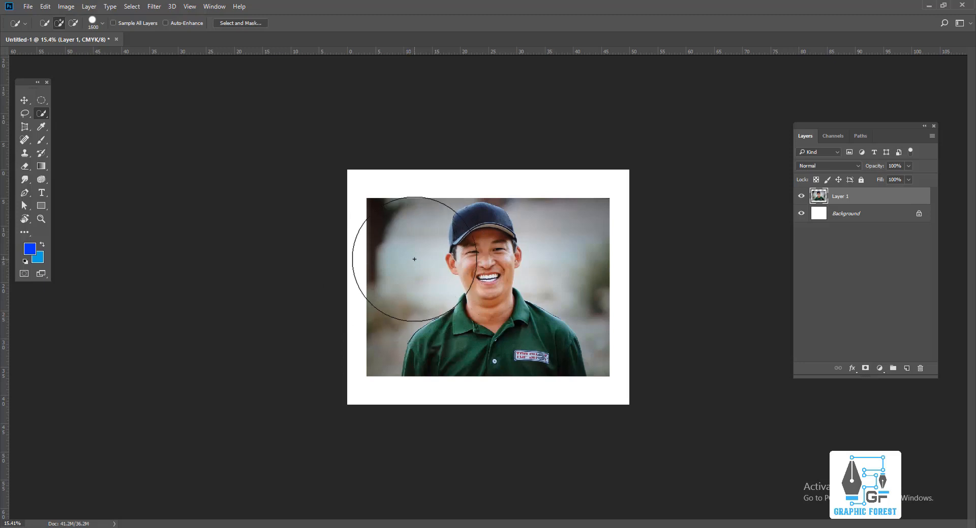
key("bracketleft")
key("bracketleft")
left_click(414, 253)
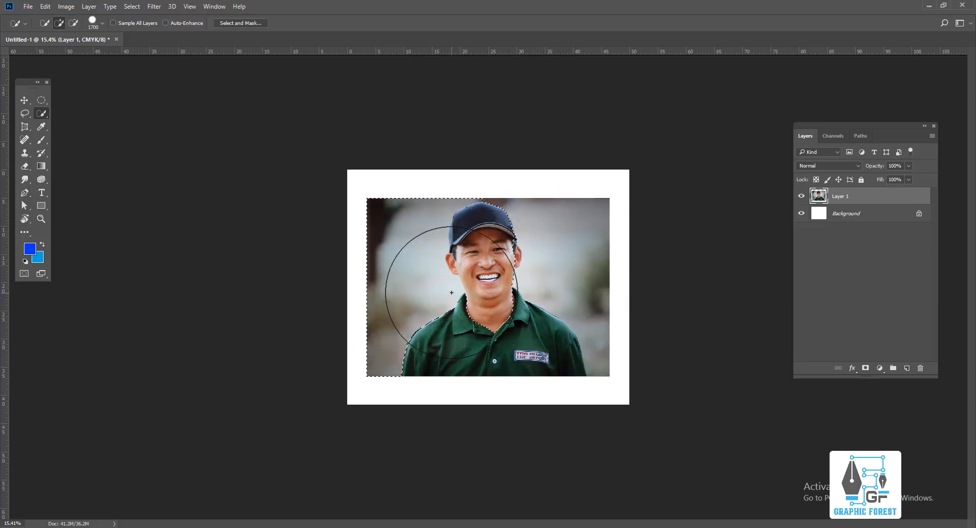
key("ctrl+d")
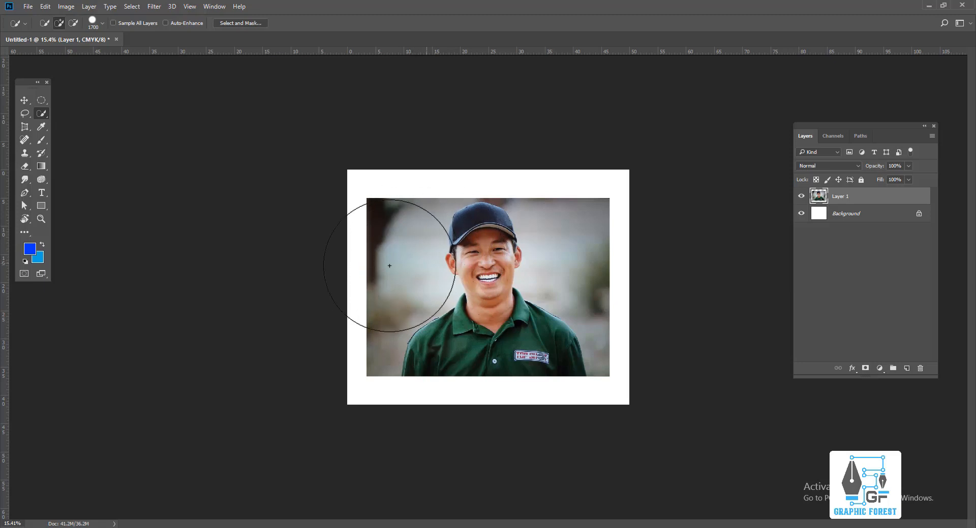
- Reduce the Quick Selection brush to 600 px and select the portrait's background to the left of the man
key("bracketleft")
key("bracketleft")
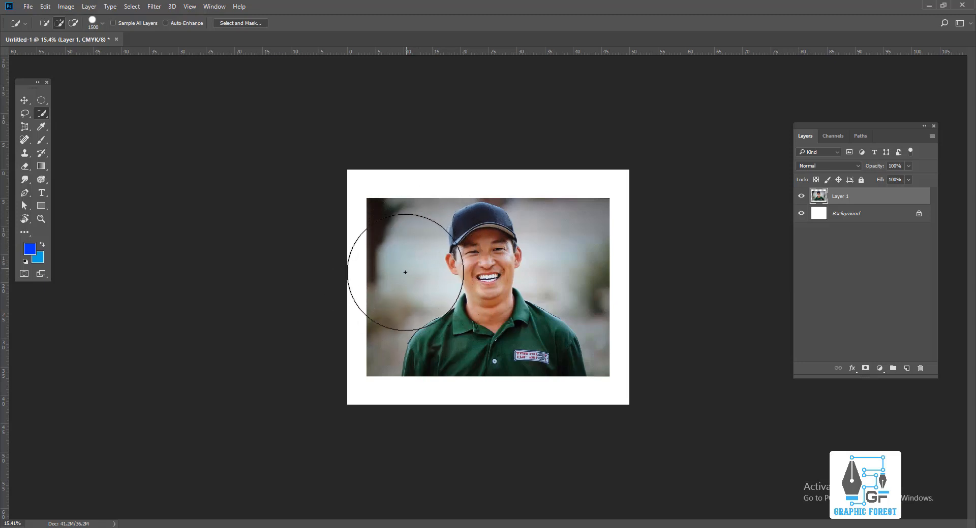
key("bracketleft")
key("bracketleft")
key("bracketleft")
key("bracketleft")
key("bracketleft")
key("bracketleft")
key("bracketleft")
key("bracketleft")
key("bracketleft")
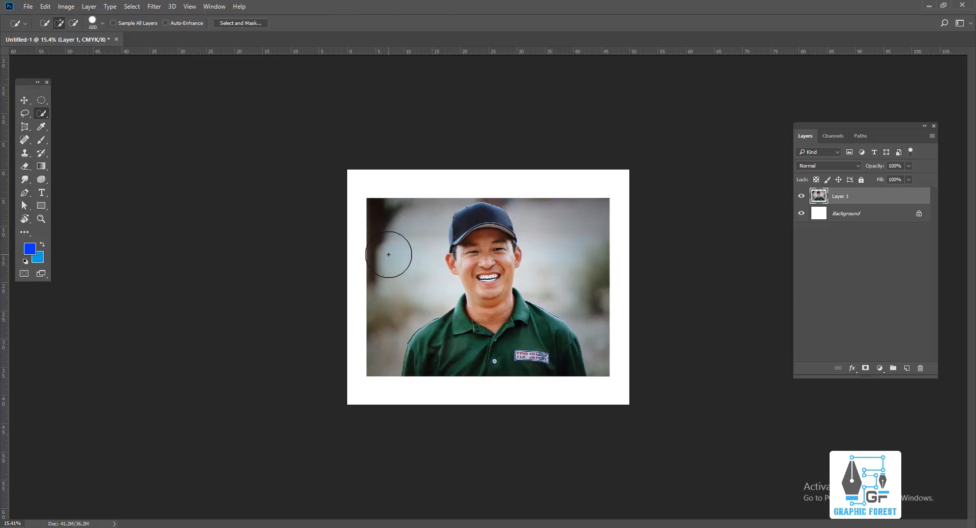
left_click_drag(395, 287, 409, 270)
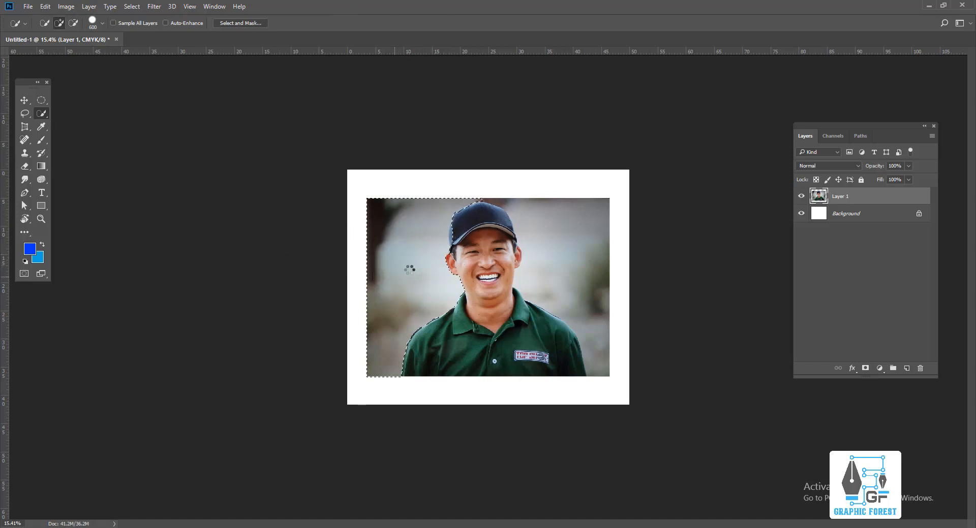
- Extend the quick selection over the background to the right of the man, and clear the selection
mouse_move(540, 191)
left_mouse_down()
mouse_move(597, 224)
mouse_move(562, 257)
mouse_move(499, 256)
left_mouse_up()
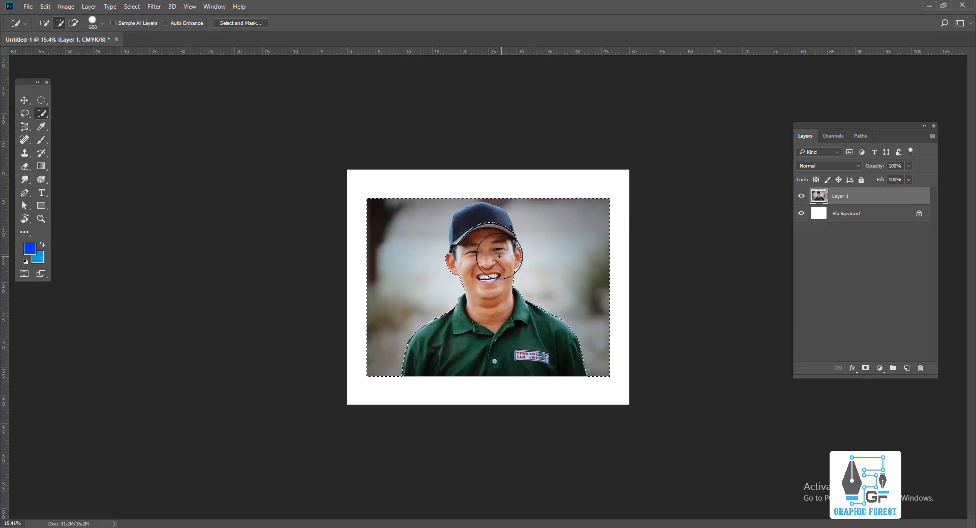
scroll(499, 256, "up", 5)
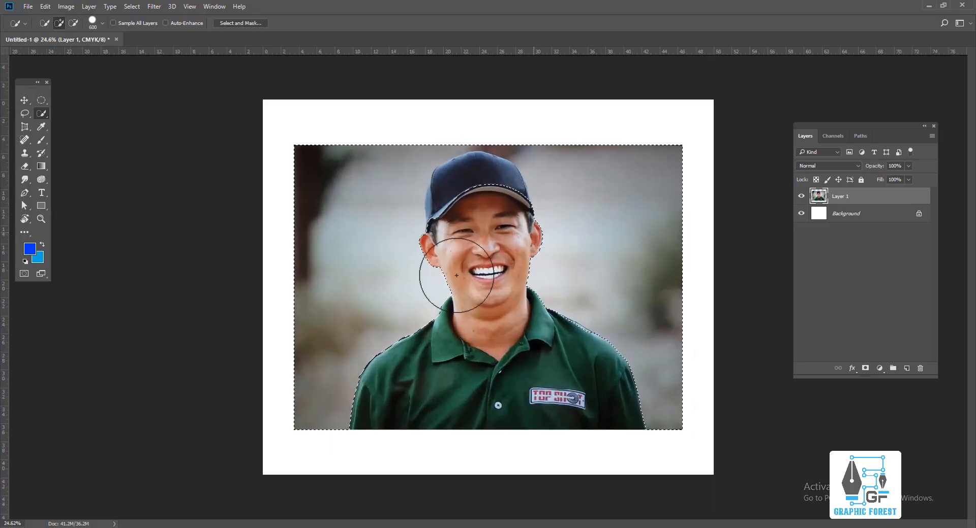
key("ctrl+d")
- Reduce the Quick Selection brush to 300 px, select the background on both sides of the man, and clear the selection
key("bracketleft")
key("bracketleft")
key("bracketleft")
key("bracketleft")
key("bracketleft")
key("bracketleft")
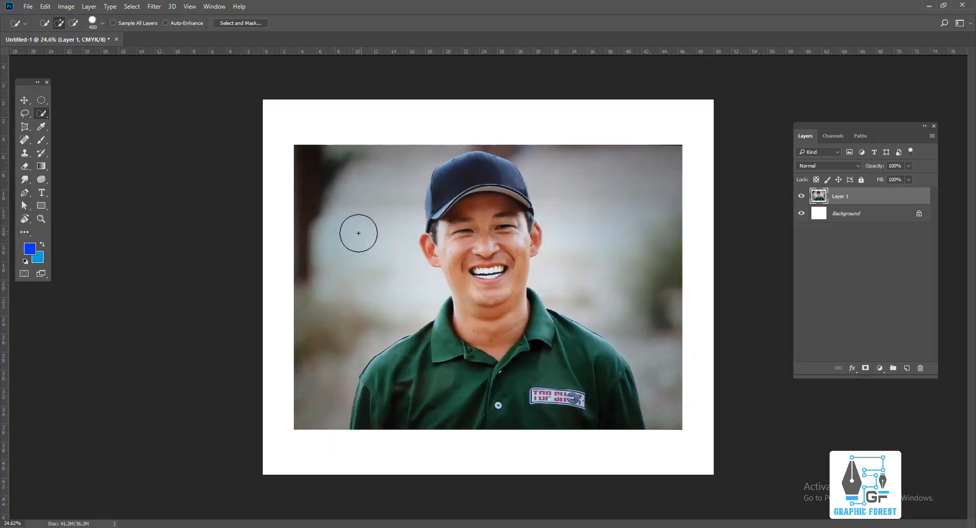
left_click_drag(358, 230, 360, 205)
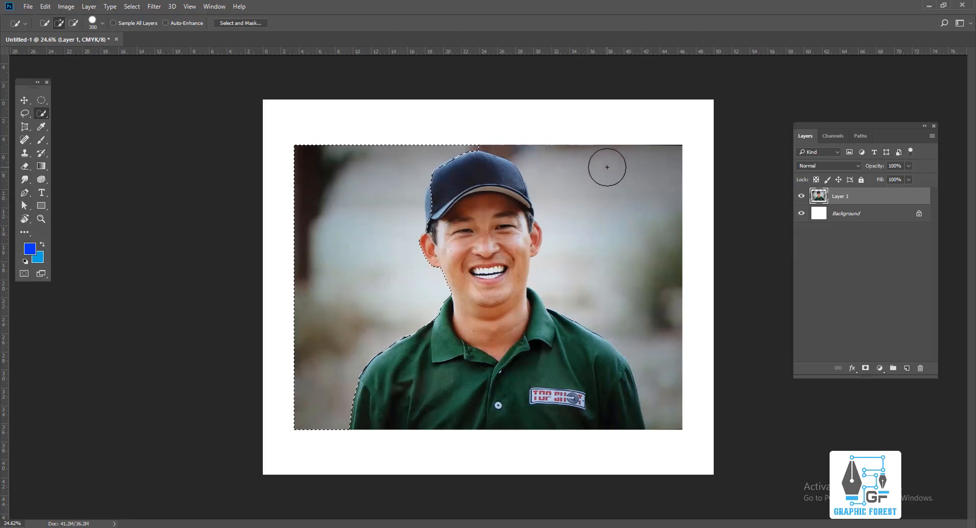
left_click_drag(612, 179, 626, 244)
scroll(553, 200, "up", 1)
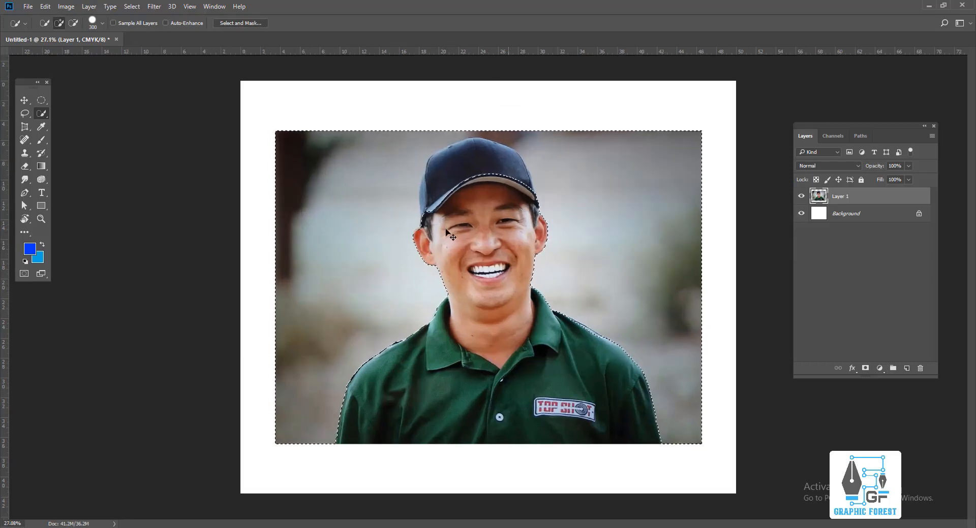
key("ctrl+d")
- Reduce the Quick Selection brush to 150 px and select the portrait's background on both sides of the man
key("bracketleft")
key("bracketleft")
key("bracketleft")
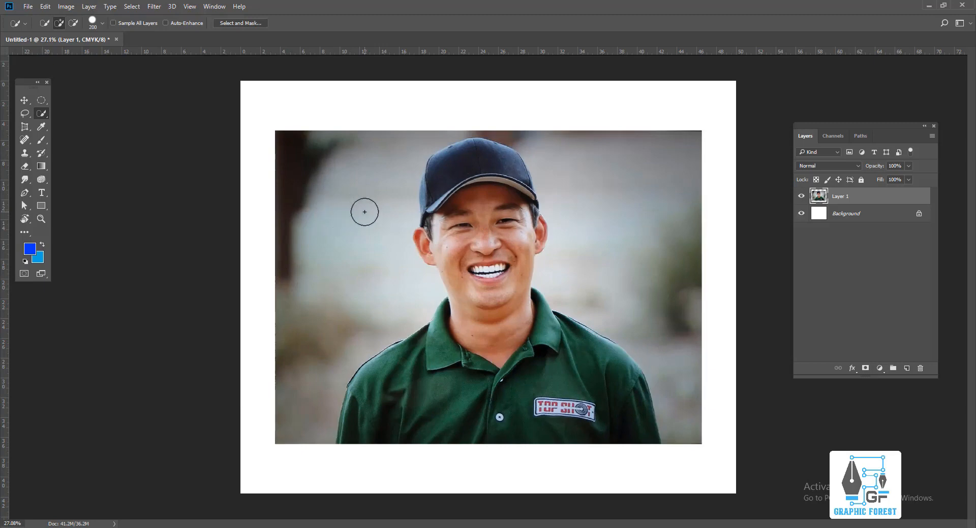
scroll(364, 212, "down", 6)
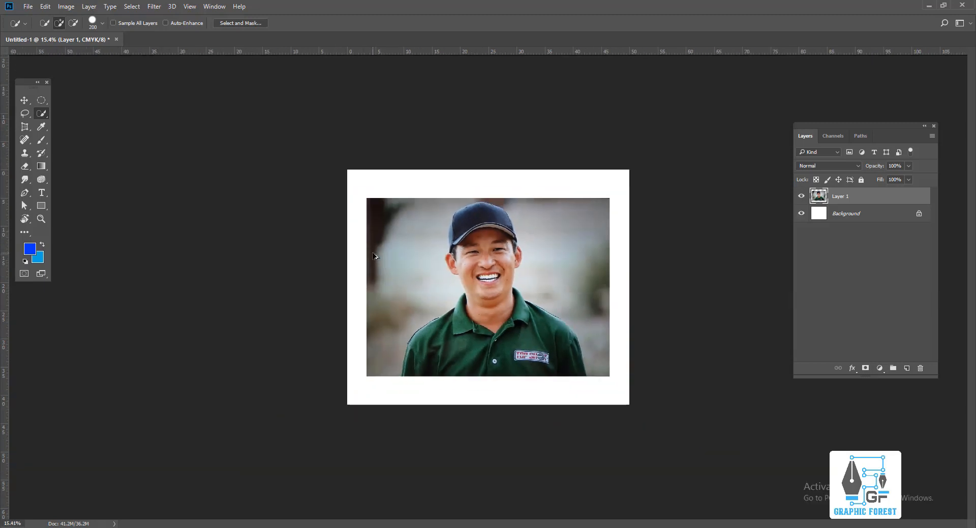
scroll(404, 252, "up", 5)
key("bracketleft")
key("bracketleft")
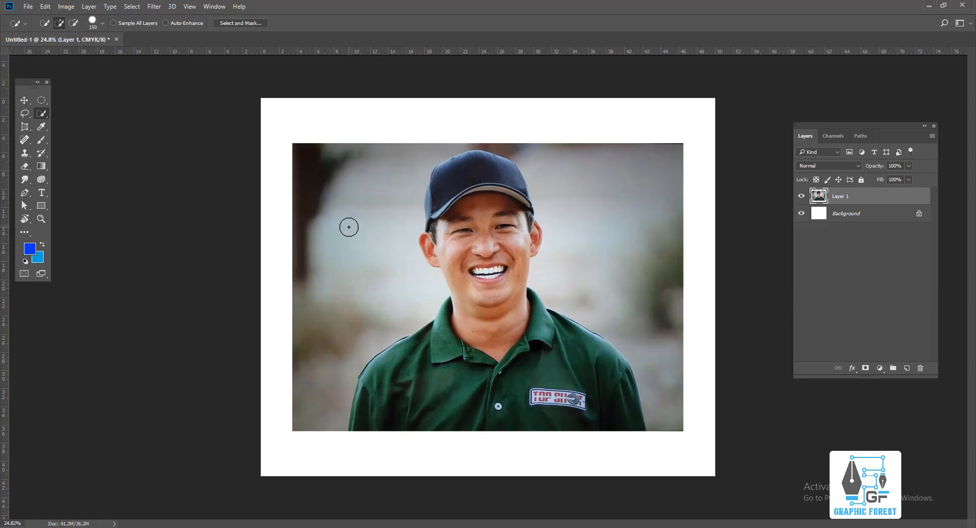
mouse_move(349, 218)
left_mouse_down()
mouse_move(358, 209)
mouse_move(361, 264)
left_mouse_up()
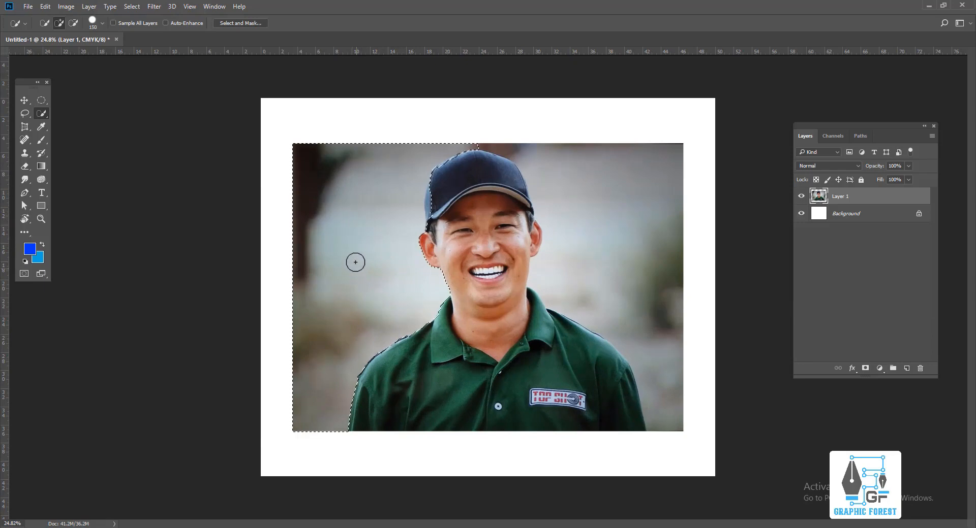
mouse_move(609, 175)
left_mouse_down()
mouse_move(646, 213)
mouse_move(654, 258)
left_mouse_up()
- Subtract the man's cap from the background selection with the Lasso tool, and clear the selection
scroll(468, 196, "up", 1)
scroll(468, 196, "down", 1)
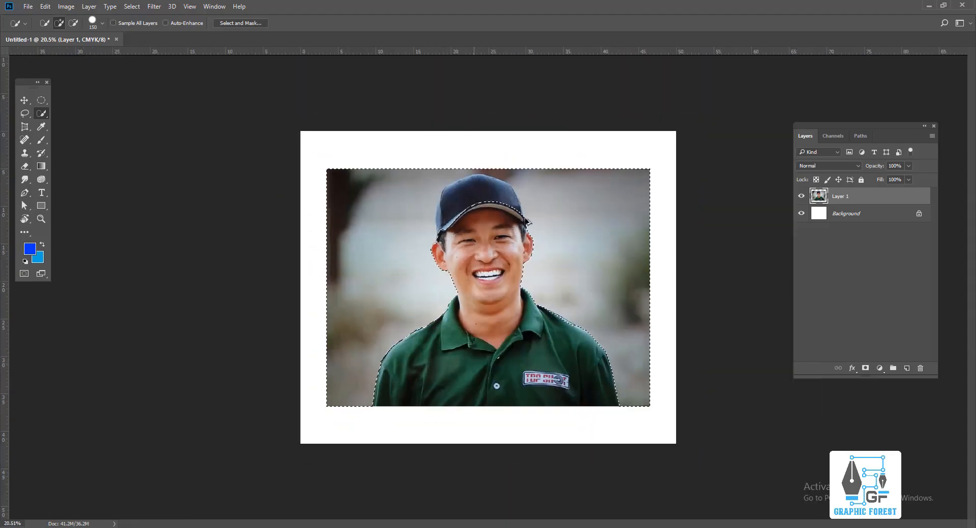
scroll(581, 142, "up", 2)
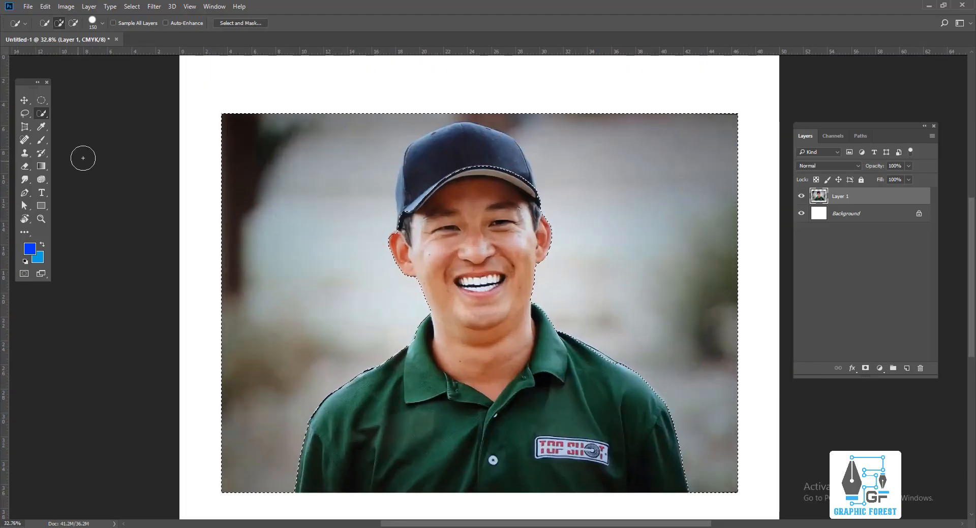
right_click(24, 114)
left_click(57, 113)
left_click_drag(453, 152, 419, 208)
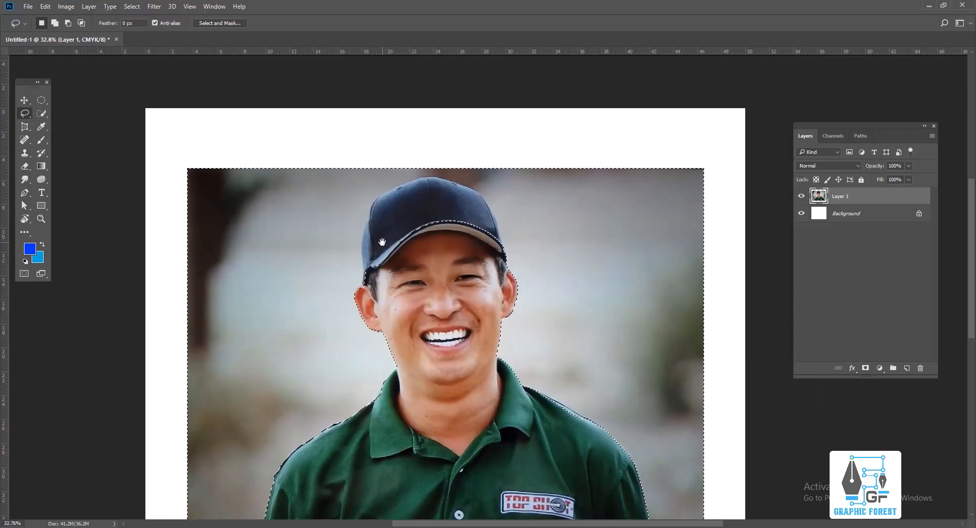
mouse_move(373, 292)
left_mouse_down()
mouse_move(347, 309)
mouse_move(341, 295)
mouse_move(342, 238)
mouse_move(355, 211)
left_mouse_up()
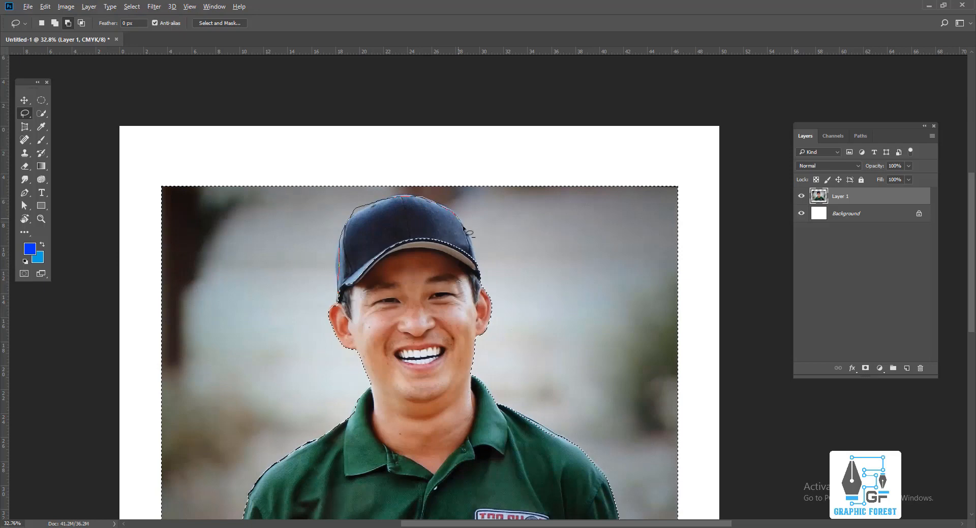
mouse_move(479, 265)
left_mouse_down()
mouse_move(399, 304)
mouse_move(347, 308)
left_mouse_up()
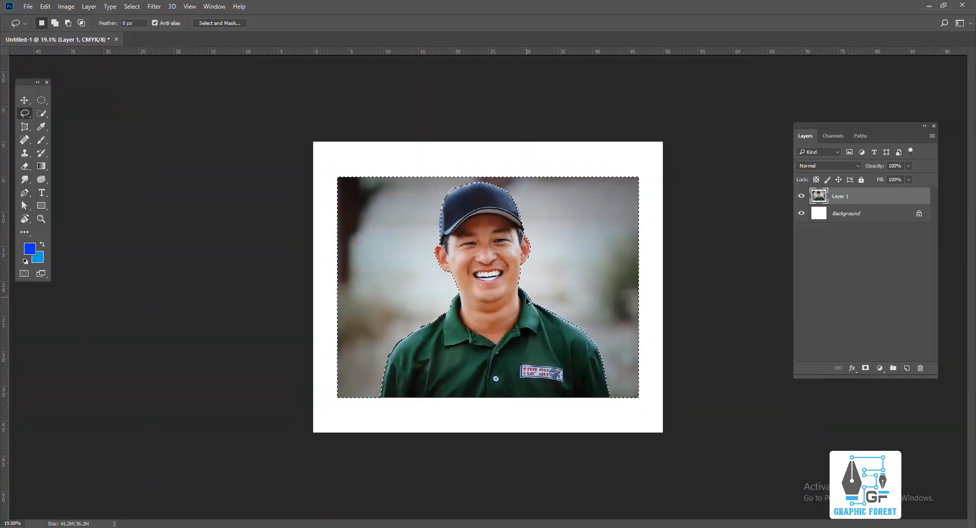
key("ctrl+d")
- Return to the Quick Selection tool and enlarge its brush to 1900 px
right_click(41, 113)
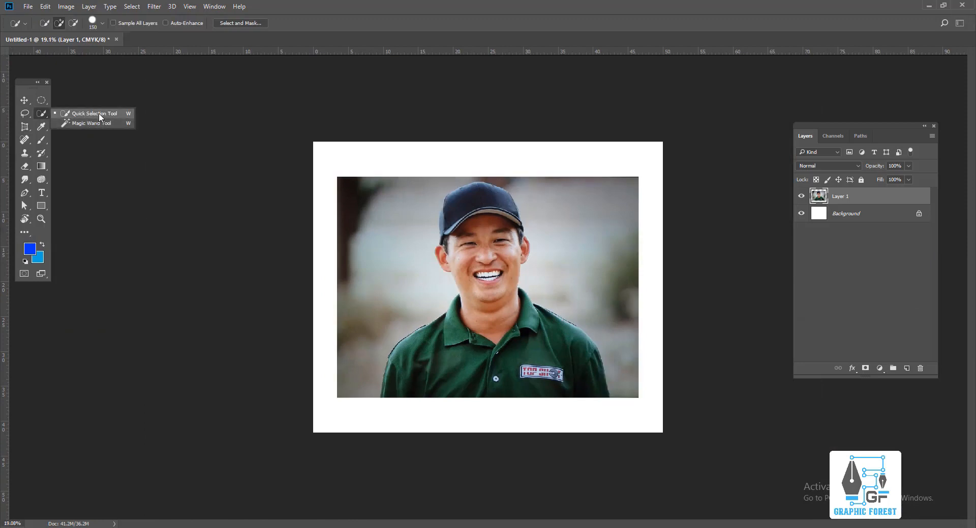
left_click(97, 115)
key("bracketright")
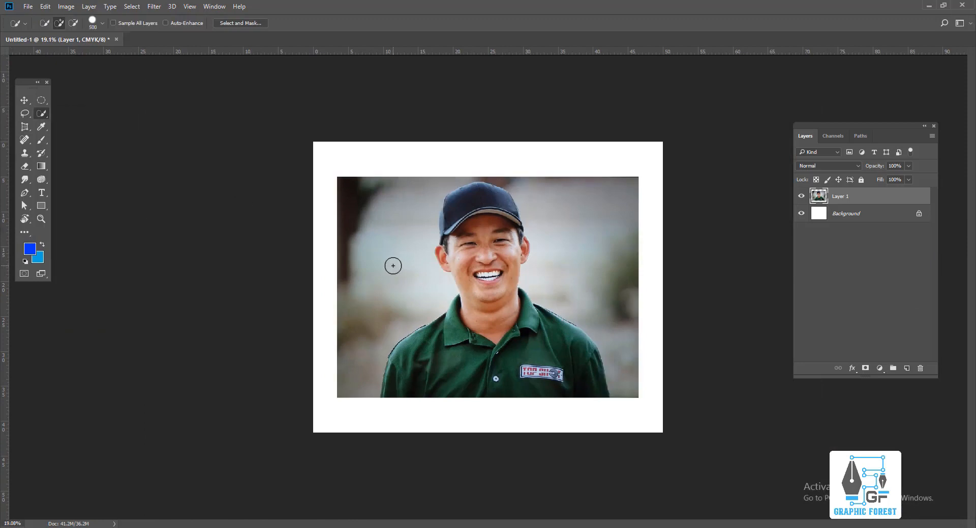
key("bracketright")
key("bracketright")
key("bracketright")
key("bracketright")
key("bracketright")
key("bracketright")
key("bracketright")
key("bracketright")
key("bracketright")
key("bracketright")
key("bracketright")
key("bracketright")
key("bracketright")
key("bracketright")
- Switch to the Magic Wand tool
right_click(41, 114)
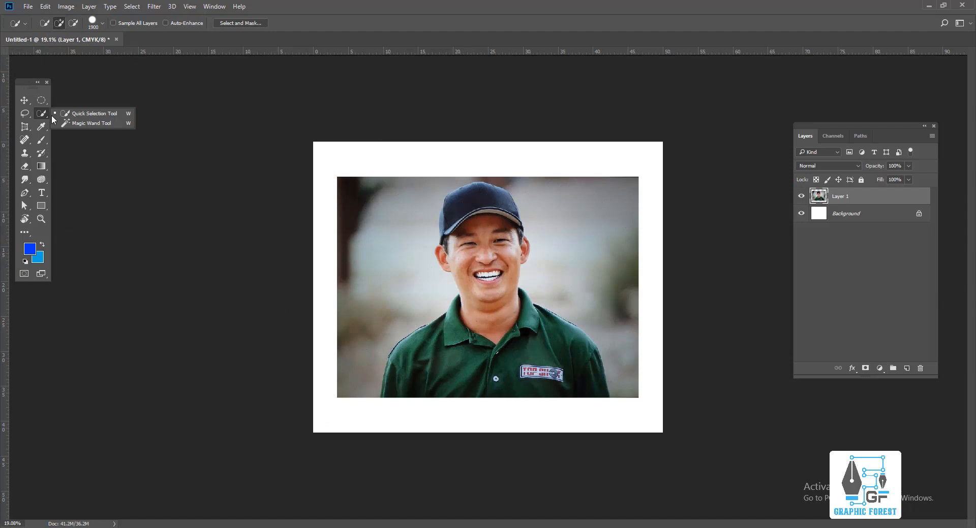
left_click(87, 124)
key("ctrl+plus")
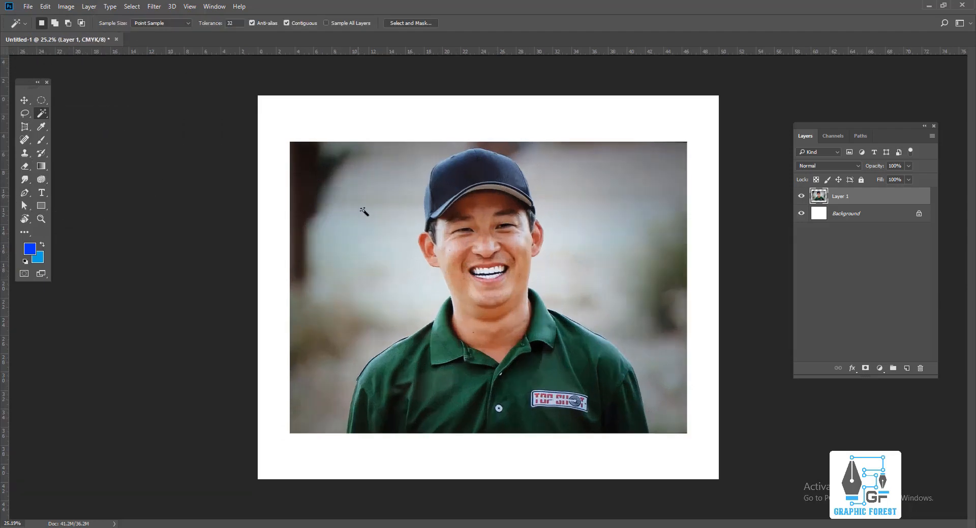
key("ctrl+minus")
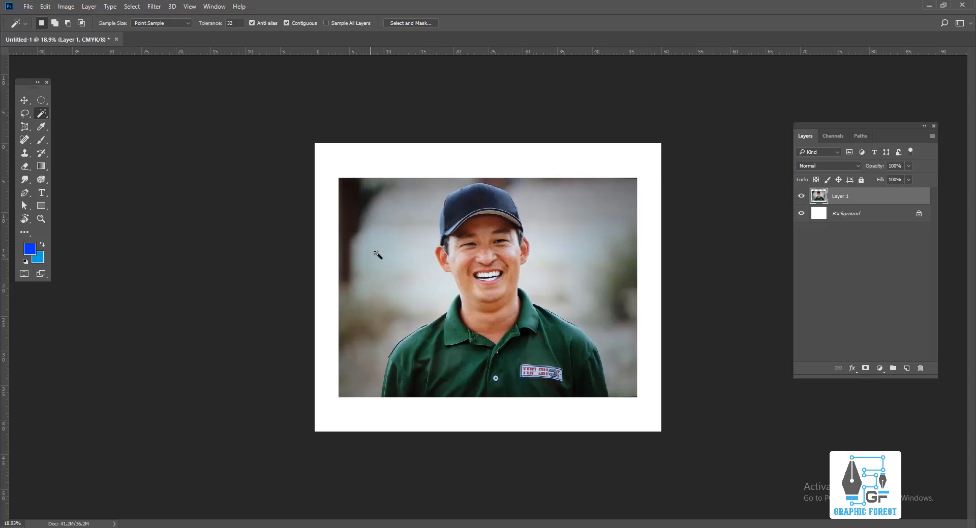
right_click(45, 114)
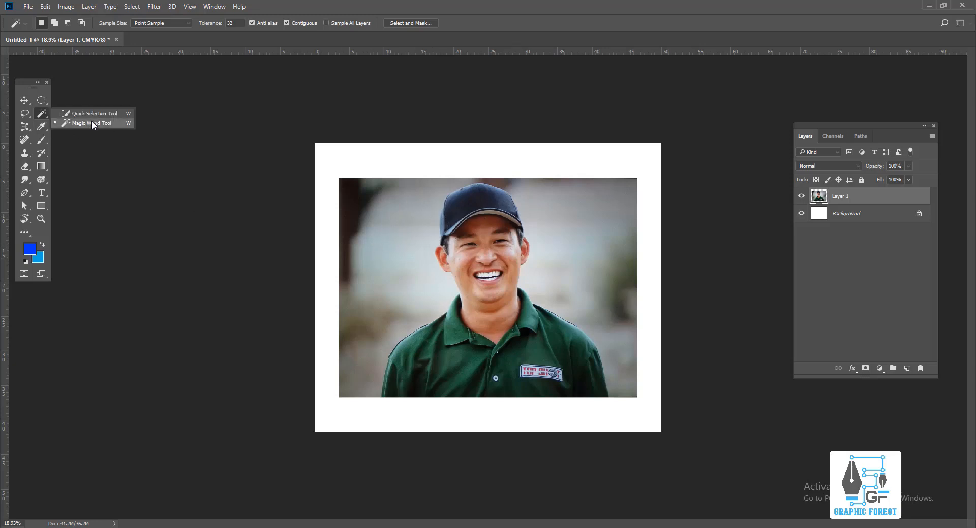
left_click(92, 122)
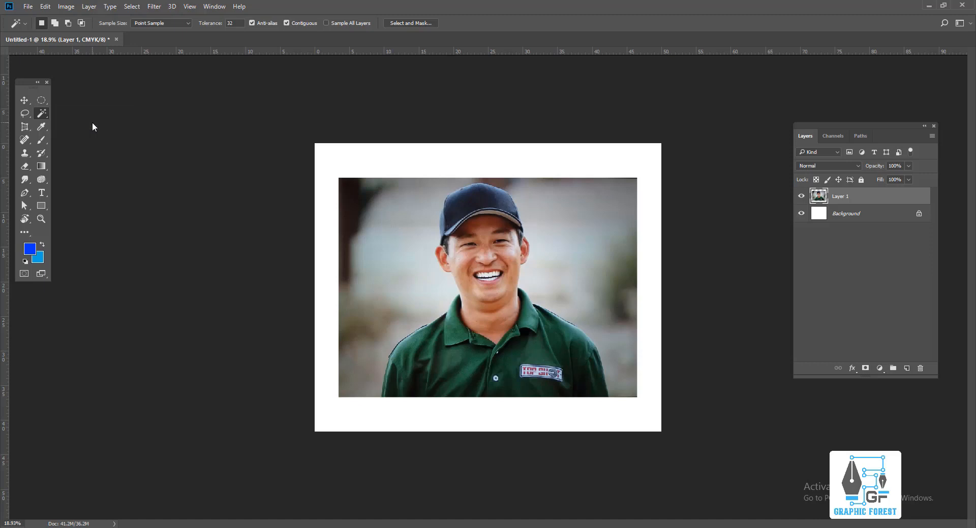
right_click(43, 114)
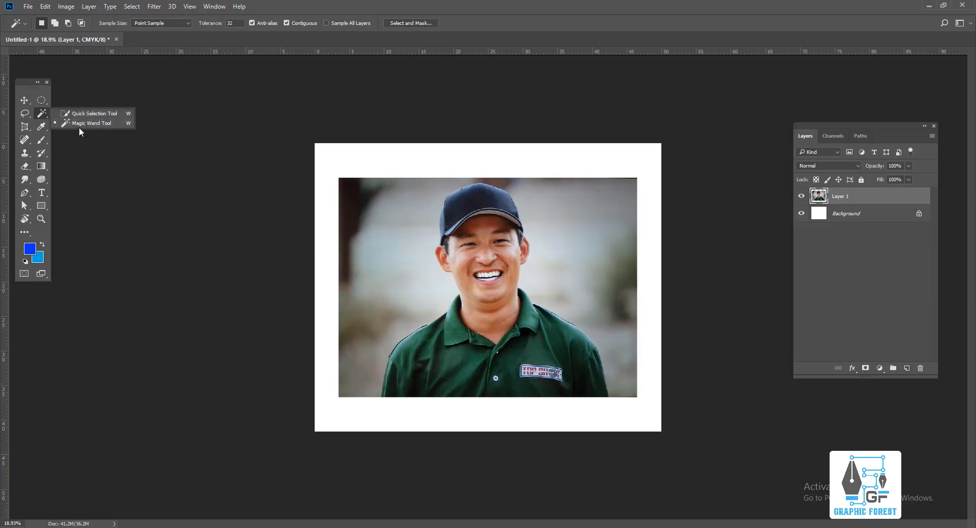
left_click(79, 124)
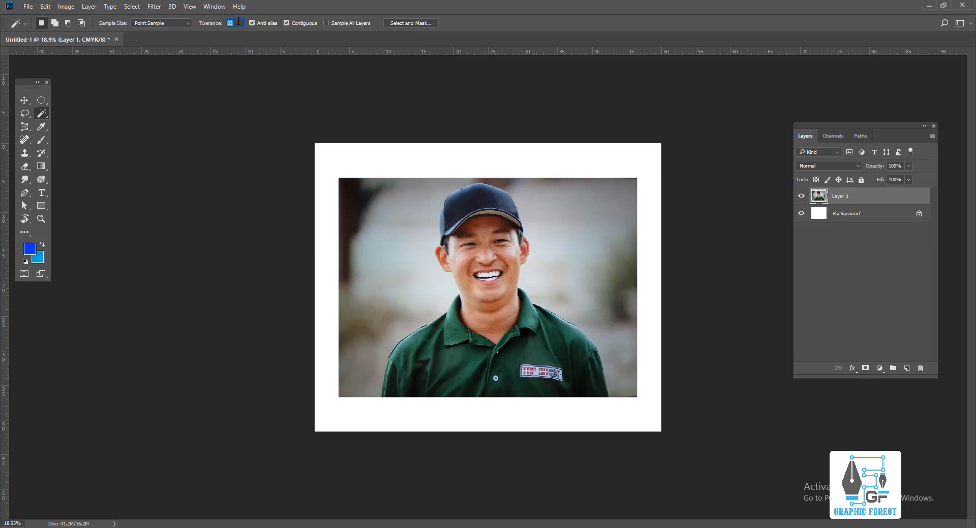
- Select the background areas to the left of the man with the Magic Wand at tolerance 32, adding each area to the selection
right_click(48, 114)
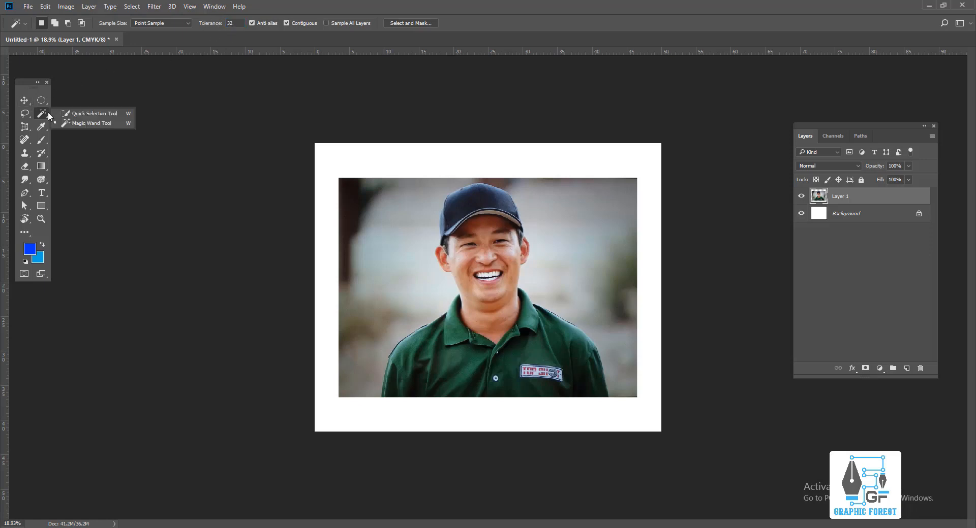
left_click(92, 124)
left_click(392, 228)
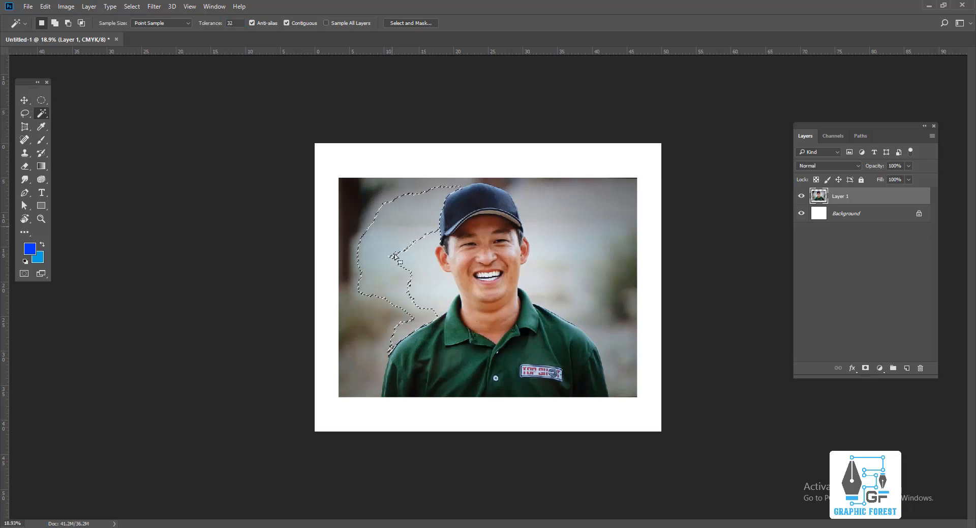
scroll(418, 234, "up", 1)
scroll(393, 229, "down", 1)
key("shift")
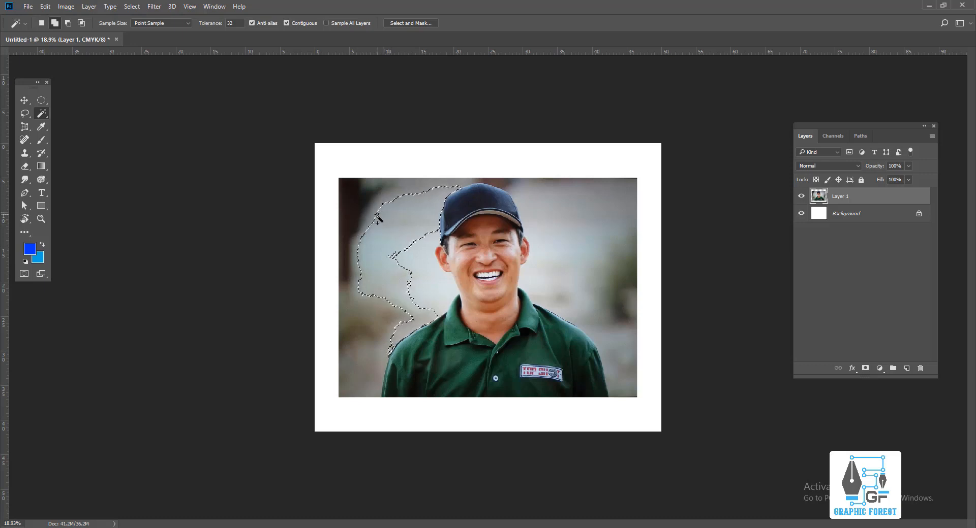
left_click(352, 222)
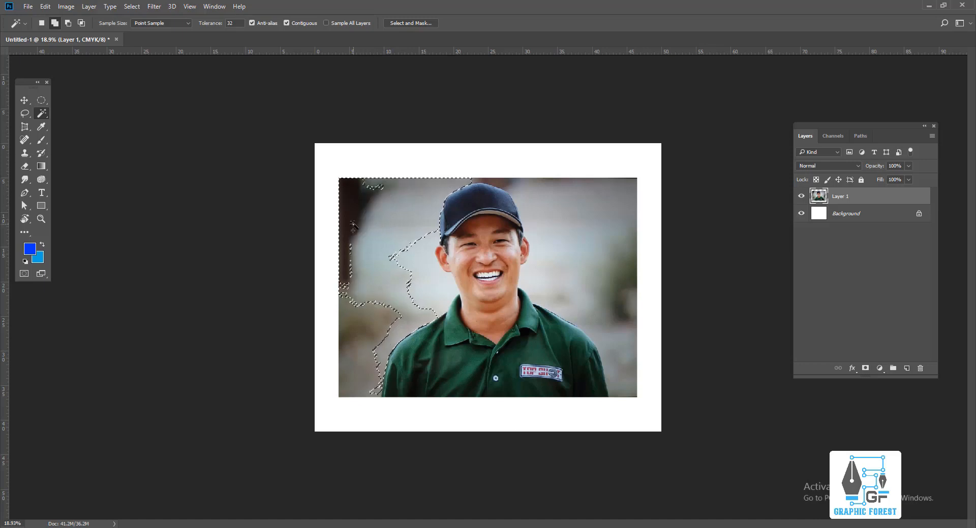
left_click(346, 322)
left_click(412, 283)
- Add the background areas to the right of the man to the Magic Wand selection
left_click(593, 227)
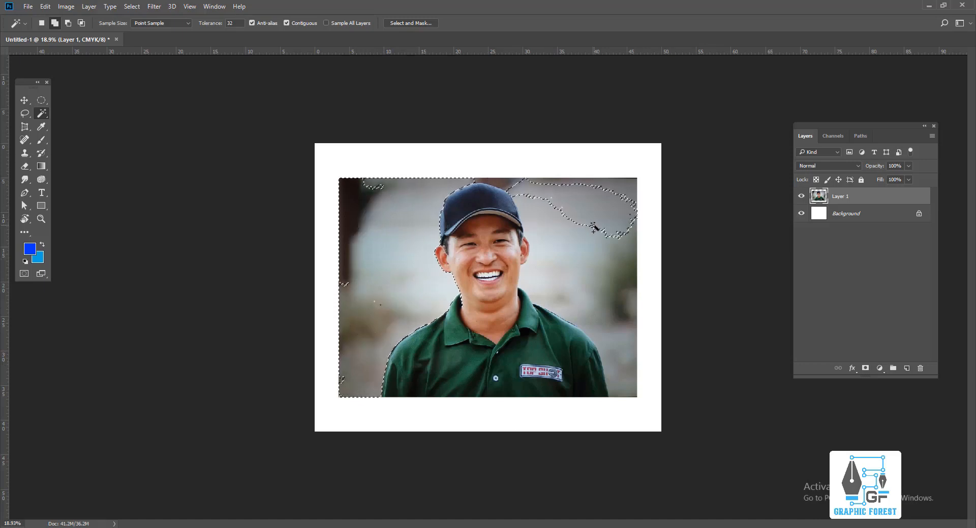
left_click(615, 353)
left_click(623, 330)
left_click(629, 381)
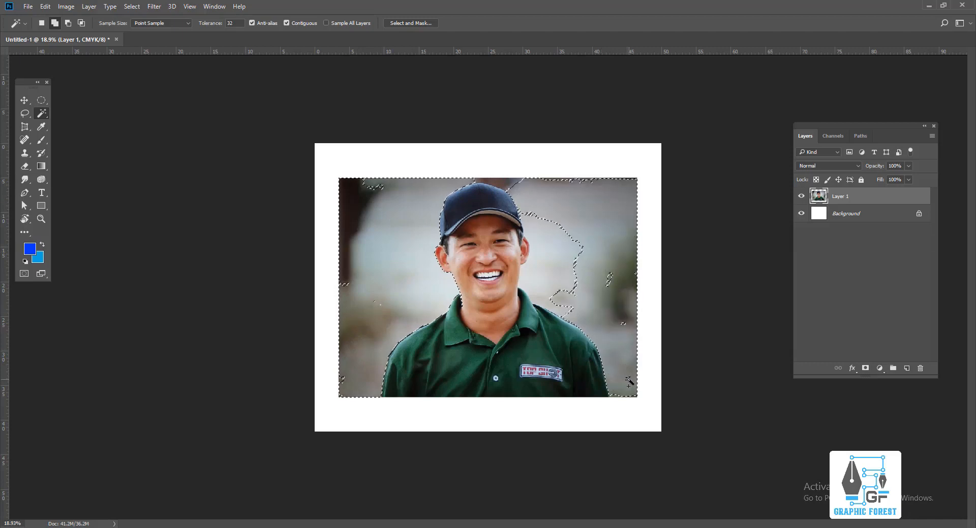
left_click(608, 280)
left_click(544, 275)
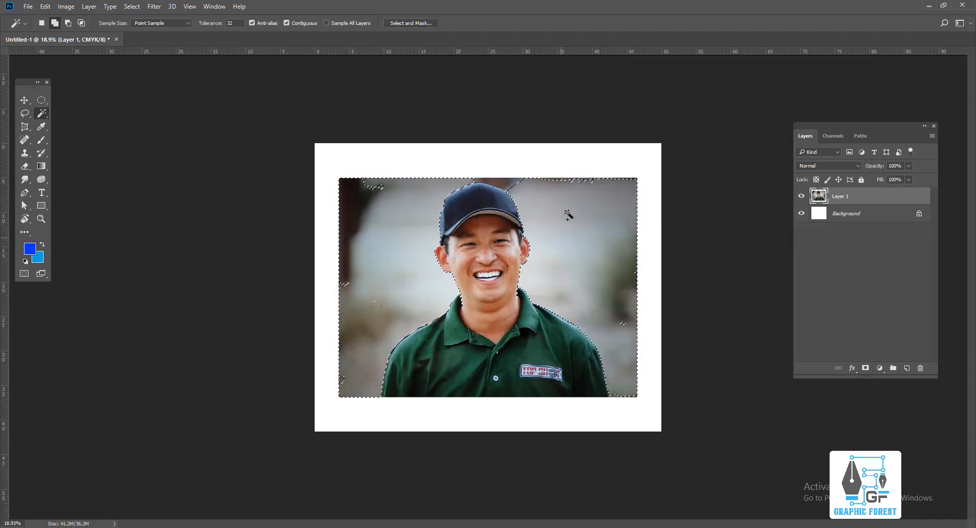
- Add the remaining unselected patches along the photo's upper edge and above the cap to the Magic Wand selection
left_click(590, 179)
left_click(519, 182)
left_click(496, 181)
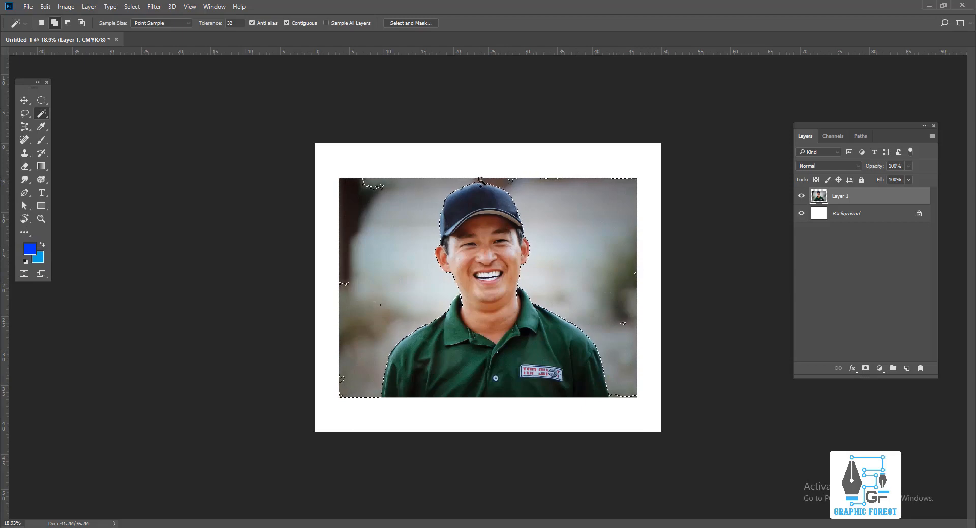
scroll(480, 184, "up", 2)
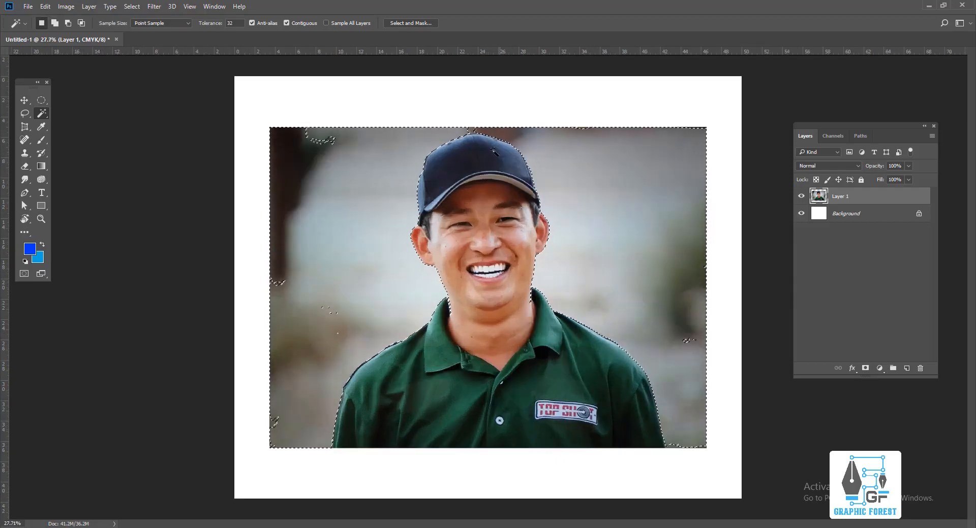
left_click(472, 131, "shift")
left_click(324, 141, "shift")
scroll(318, 274, "down", 3)
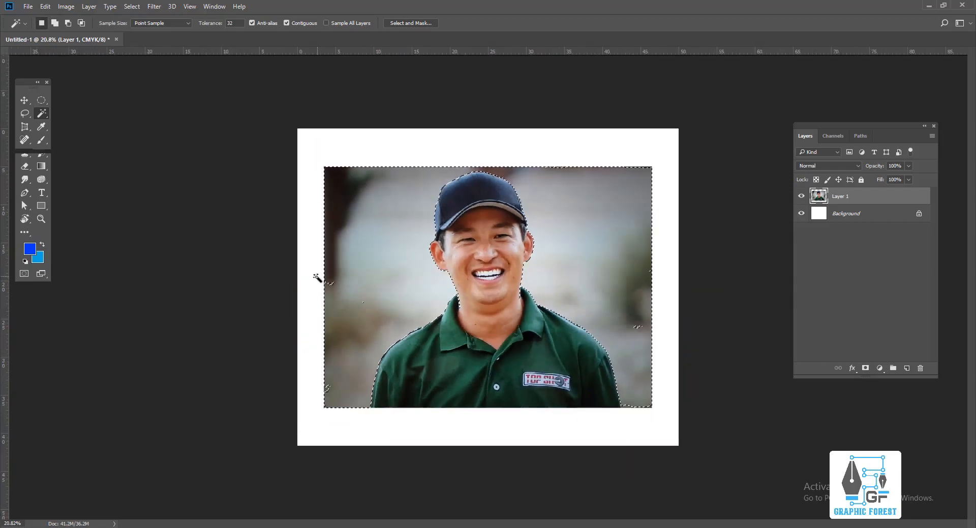
- Inspect the selection outline up close around the man's shoulders, cap and face
scroll(590, 254, "up", 2)
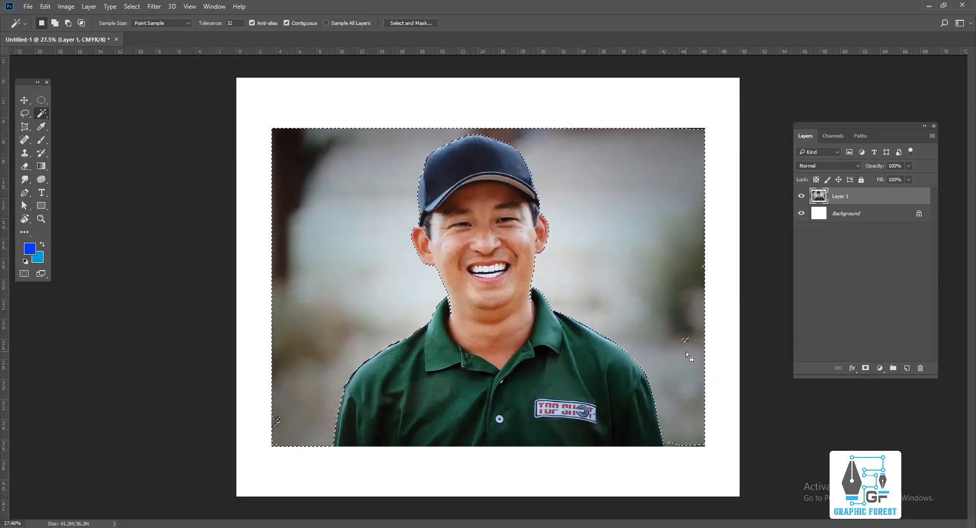
scroll(664, 396, "up", 8)
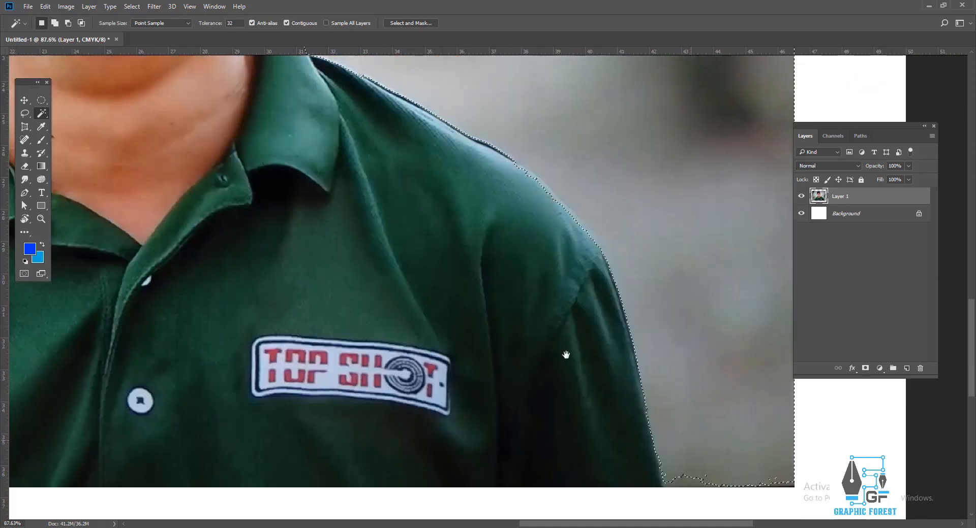
scroll(565, 355, "down", 3)
scroll(508, 313, "down", 3)
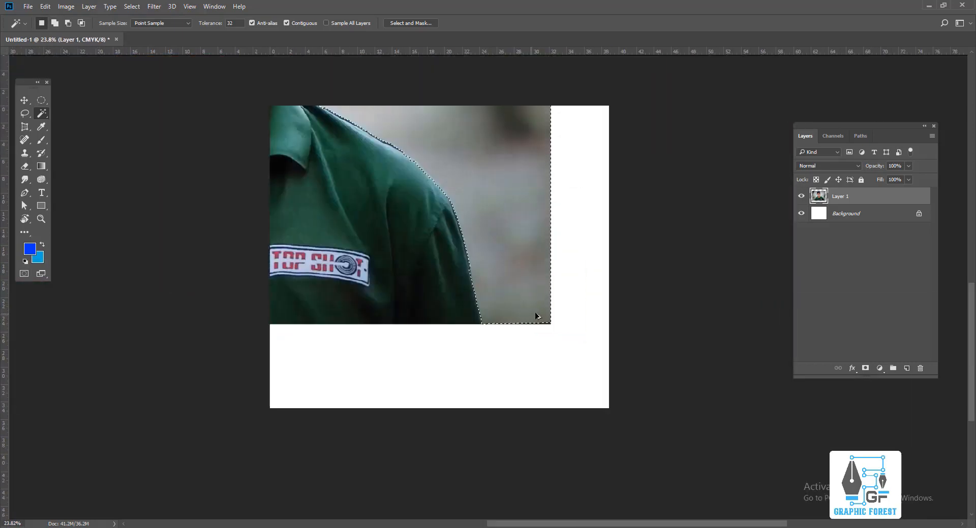
scroll(475, 216, "up", 10)
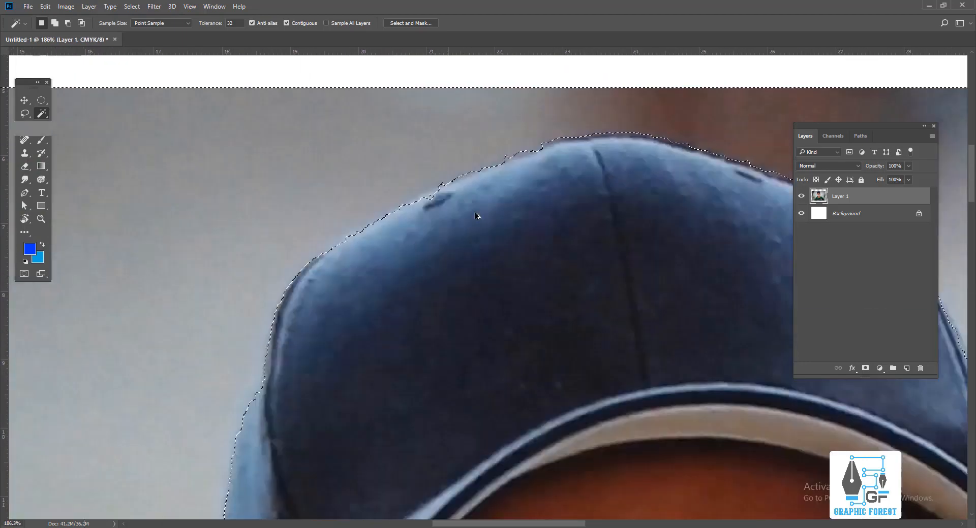
scroll(475, 215, "down", 8)
scroll(583, 250, "up", 3)
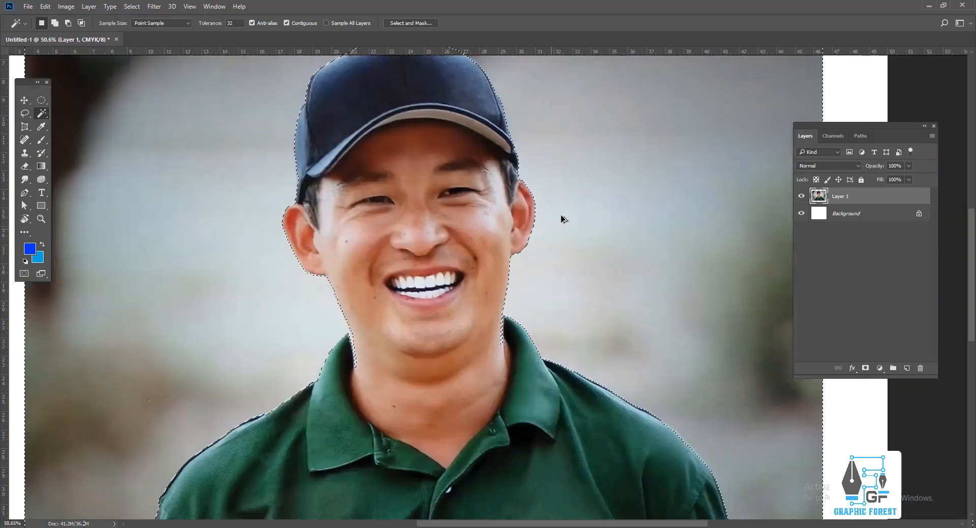
left_click_drag(228, 401, 444, 235)
left_click_drag(378, 307, 434, 222)
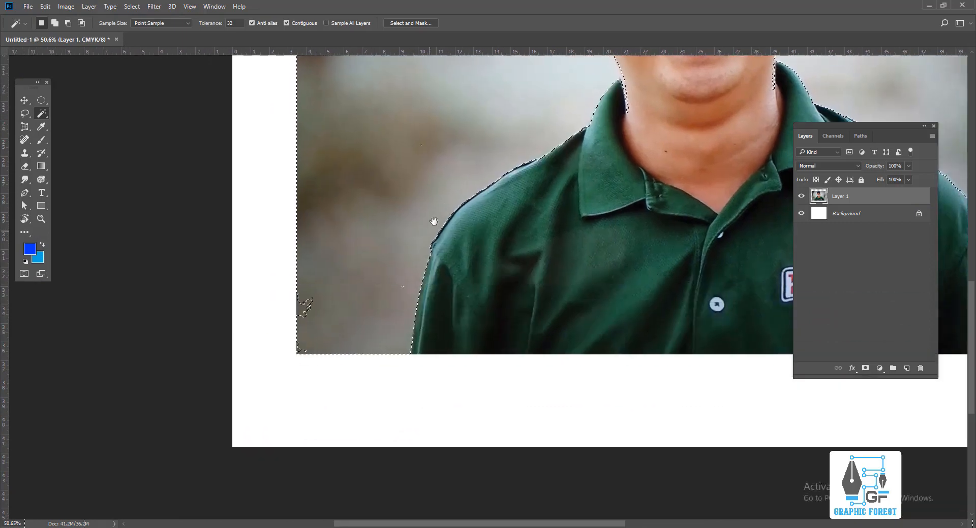
- Use the Lasso tool to add the leftover specks in the photo's lower-left background to the selection
left_click(29, 118)
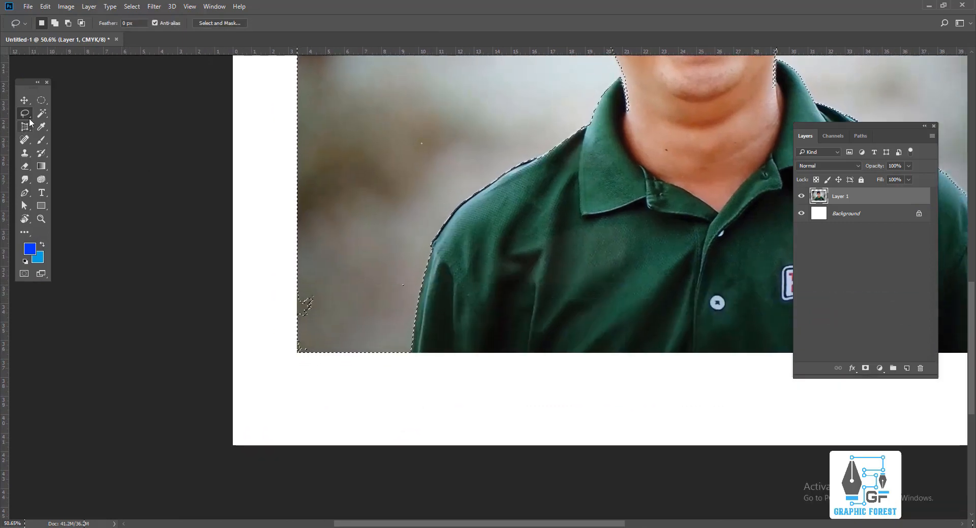
right_click(26, 115)
left_click(61, 114)
mouse_move(416, 124)
left_mouse_down()
mouse_move(431, 170)
mouse_move(394, 122)
left_mouse_up()
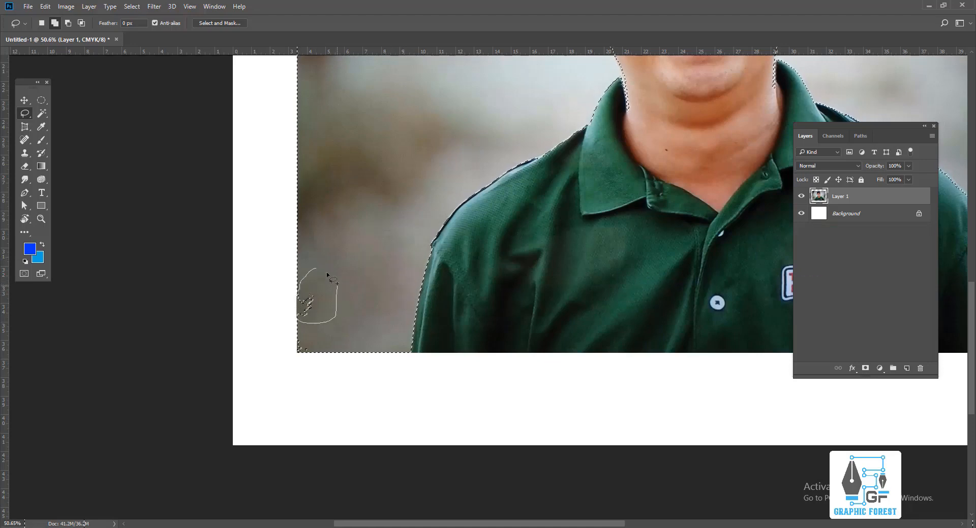
left_click_drag(326, 274, 313, 270)
scroll(568, 269, "down", 8)
scroll(568, 272, "up", 2)
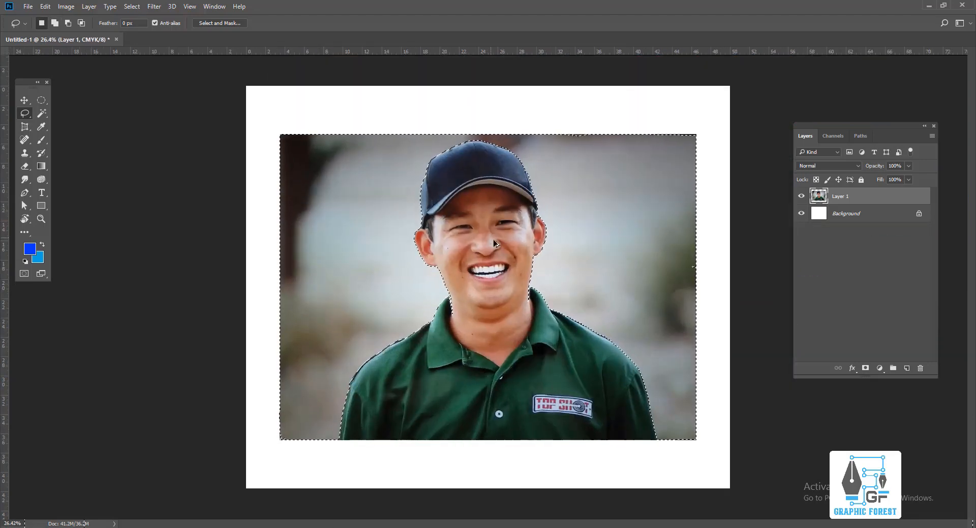
- Try to add the leftover strip along the photo's upper edge to the selection with the Lasso tool
scroll(584, 218, "down", 5)
scroll(552, 168, "up", 5)
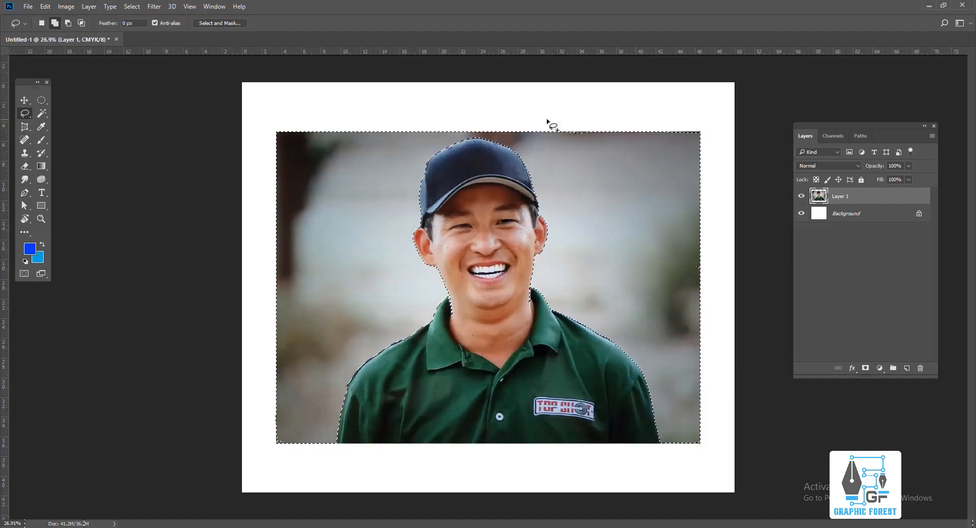
mouse_move(534, 129)
left_mouse_down()
mouse_move(633, 149)
mouse_move(699, 133)
mouse_move(612, 126)
mouse_move(539, 133)
left_mouse_up()
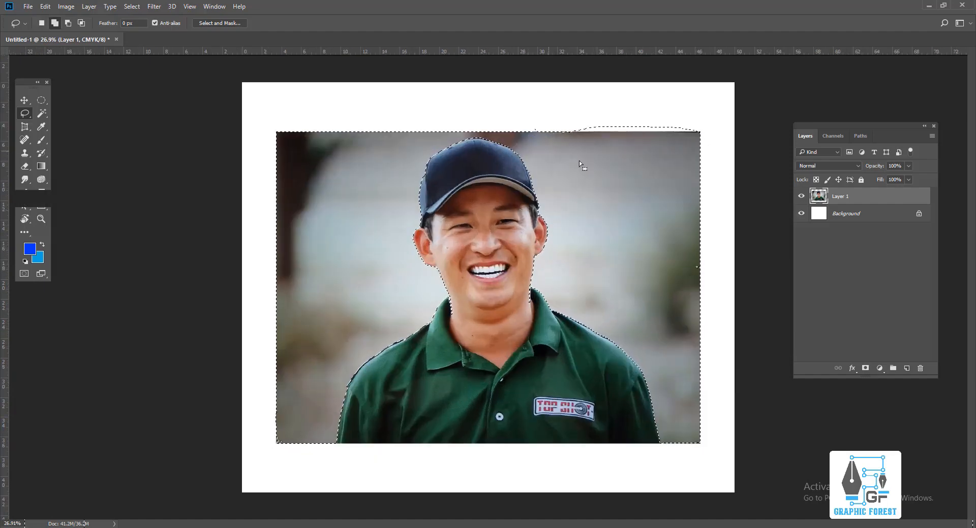
scroll(610, 170, "down", 3)
scroll(600, 194, "up", 4)
- Switch back to the Magic Wand tool
key("w")
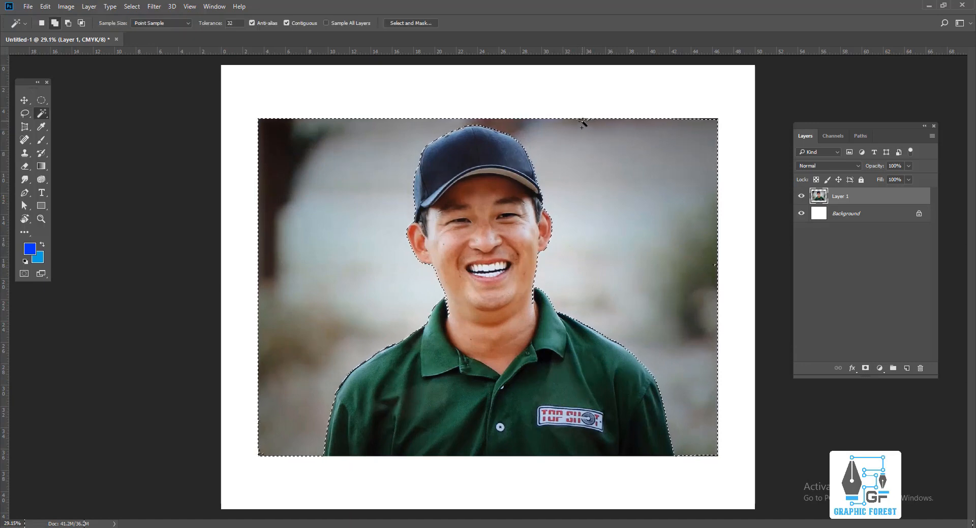
scroll(617, 182, "down", 3)
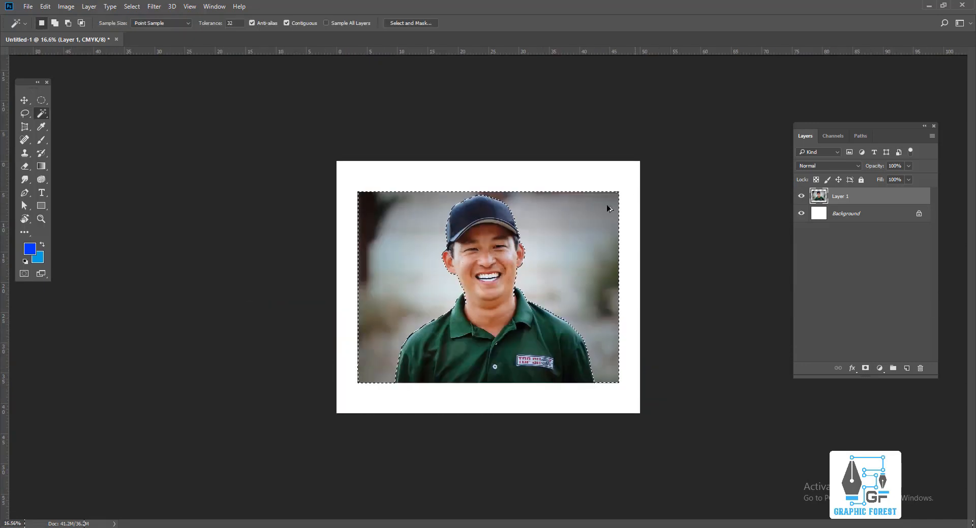
scroll(572, 206, "up", 1)
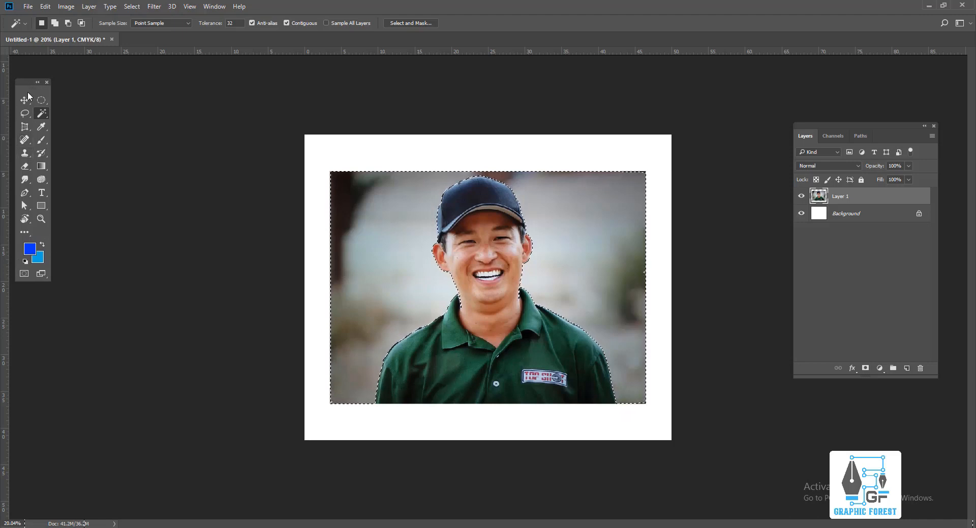
left_click(30, 254)
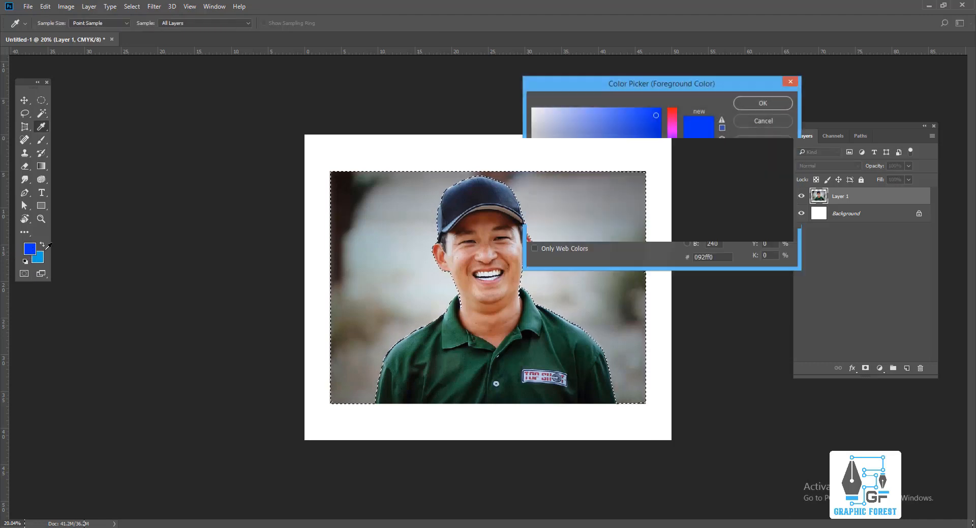
key("Escape")
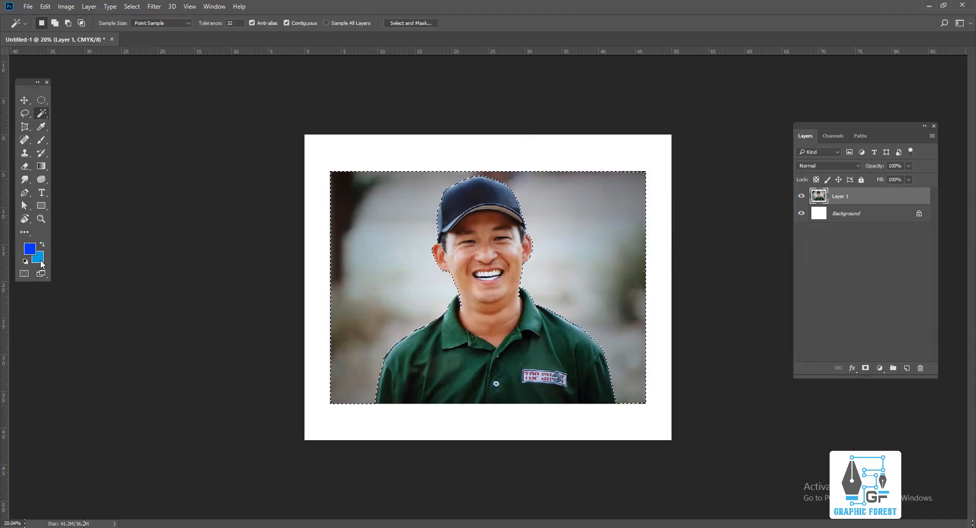
left_click(41, 262)
key("Escape")
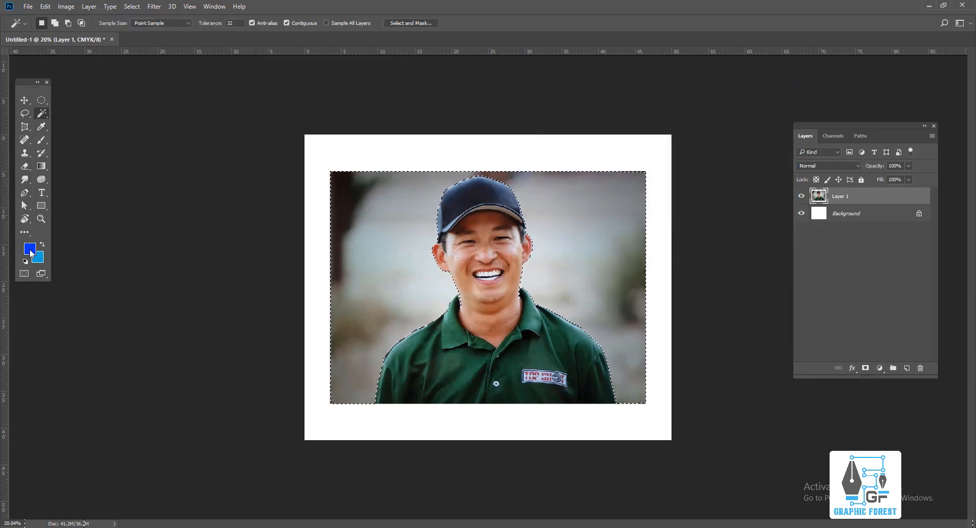
- Set the foreground color to red
left_click(30, 254)
left_click(672, 115)
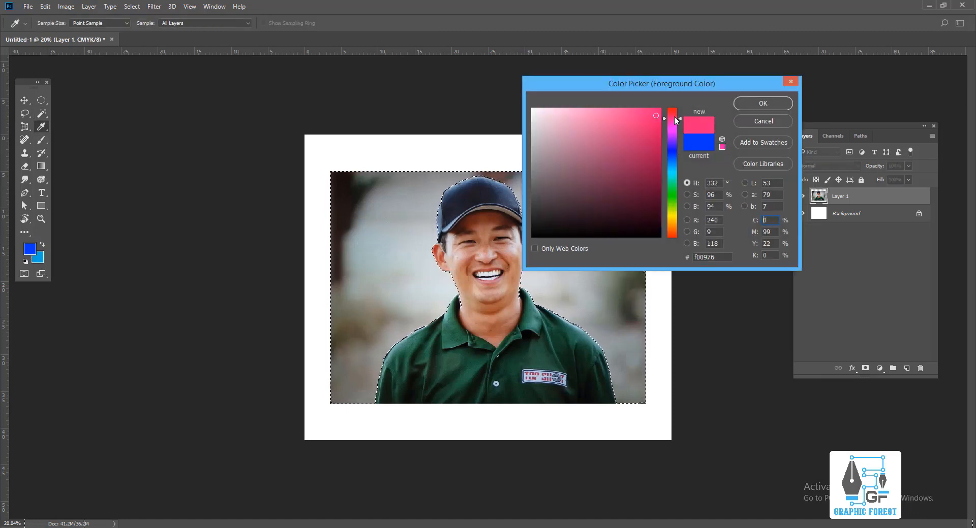
left_click(787, 106)
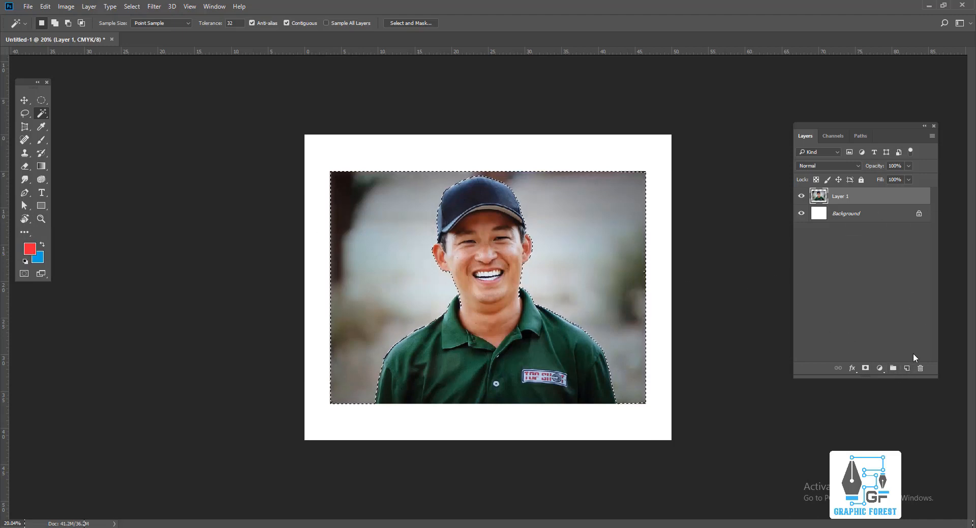
- Add an empty layer above the photo layer and delete it again
left_click(907, 368)
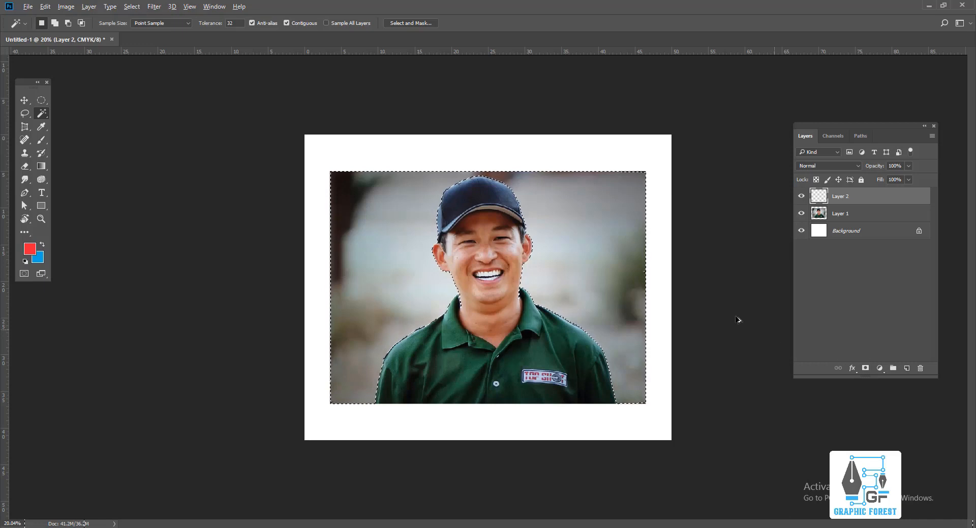
key("alt")
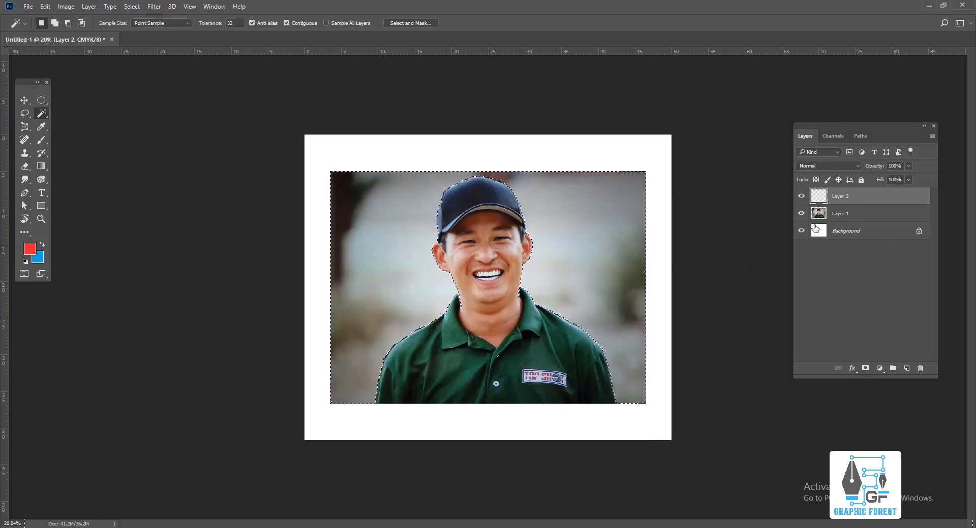
left_click(920, 368)
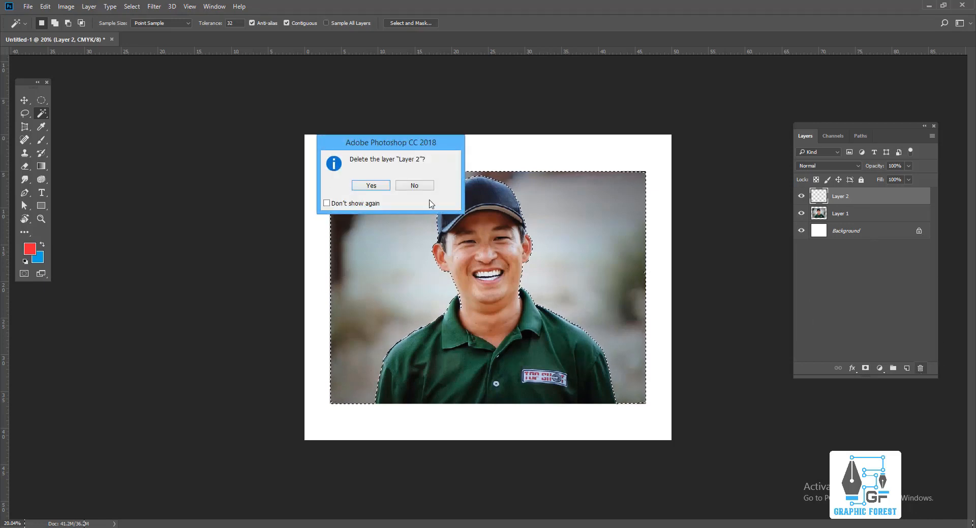
key("Return")
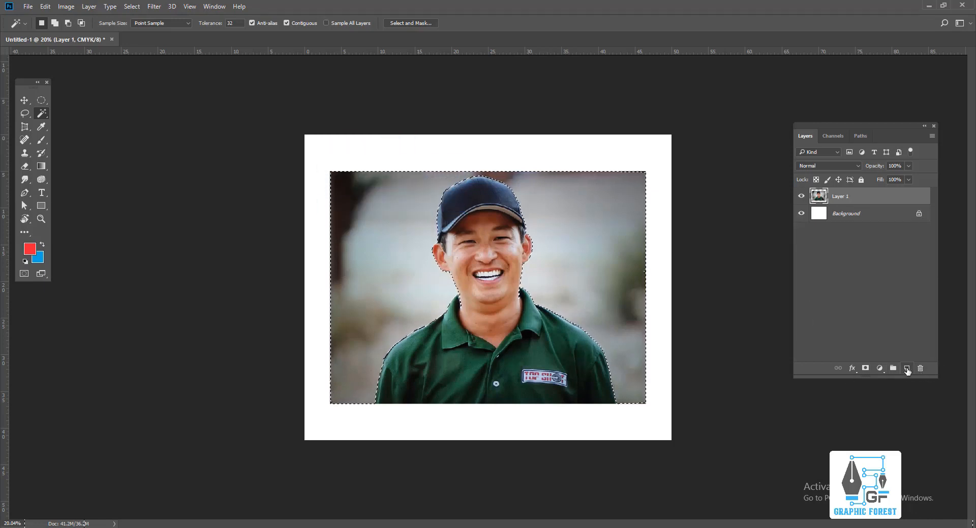
- Add a new empty layer above the photo layer, keeping the background selection active
left_click(906, 368)
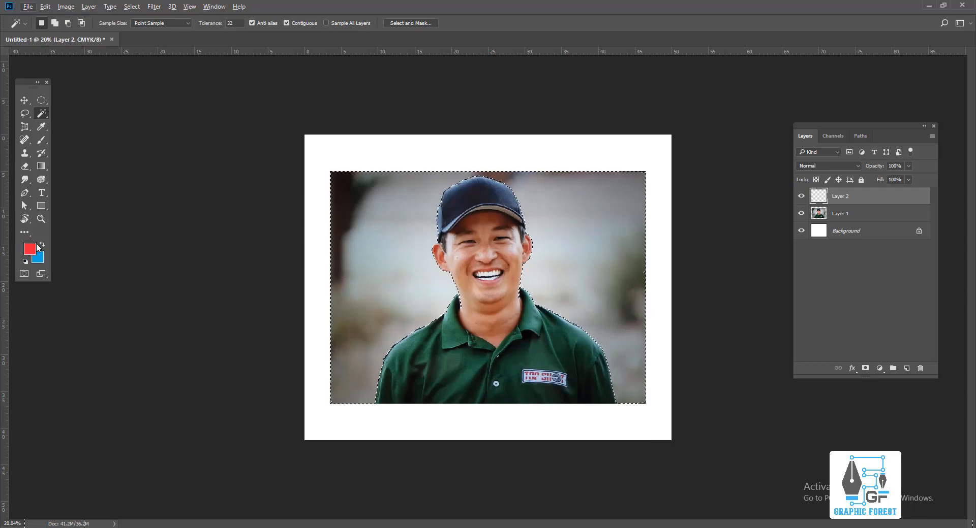
scroll(406, 207, "up", 2)
scroll(407, 207, "down", 2)
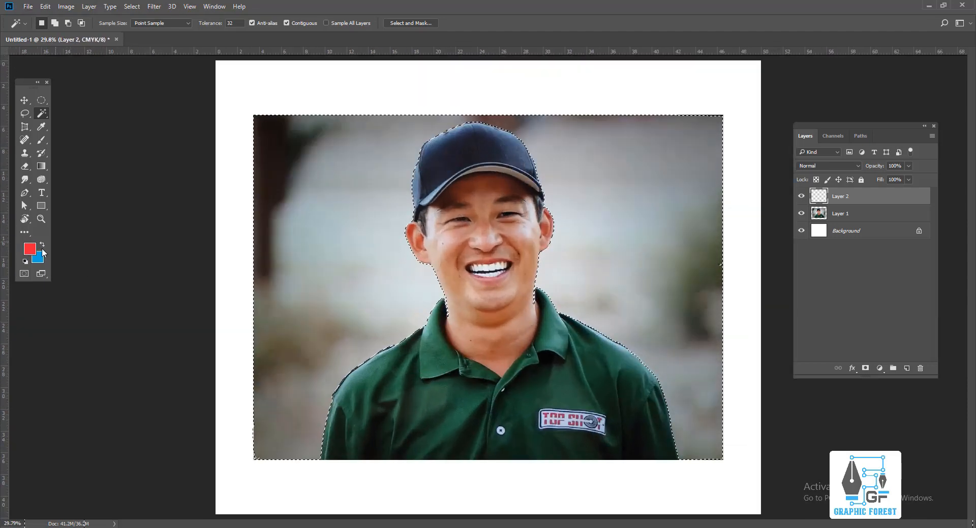
- Fill the selected background on the new layer with the red foreground color and undo the fill
key("alt")
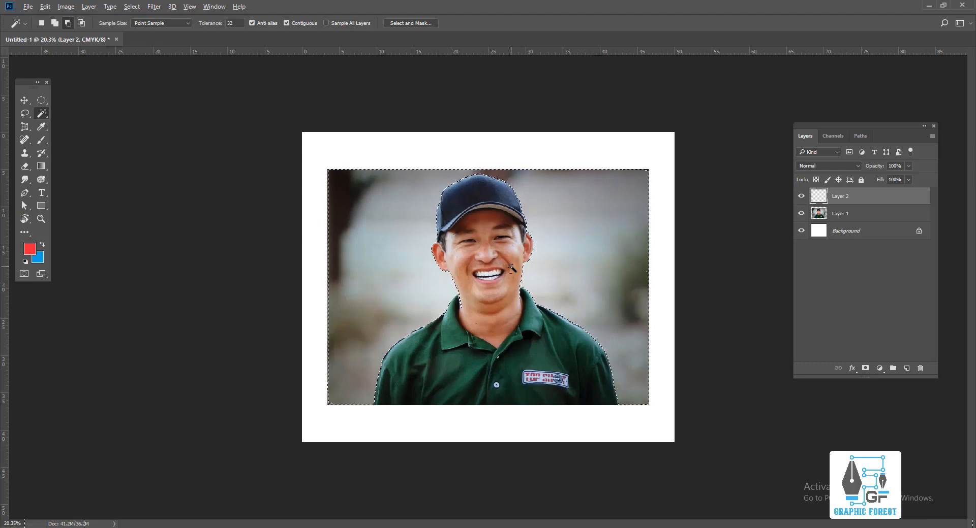
key("alt+BackSpace")
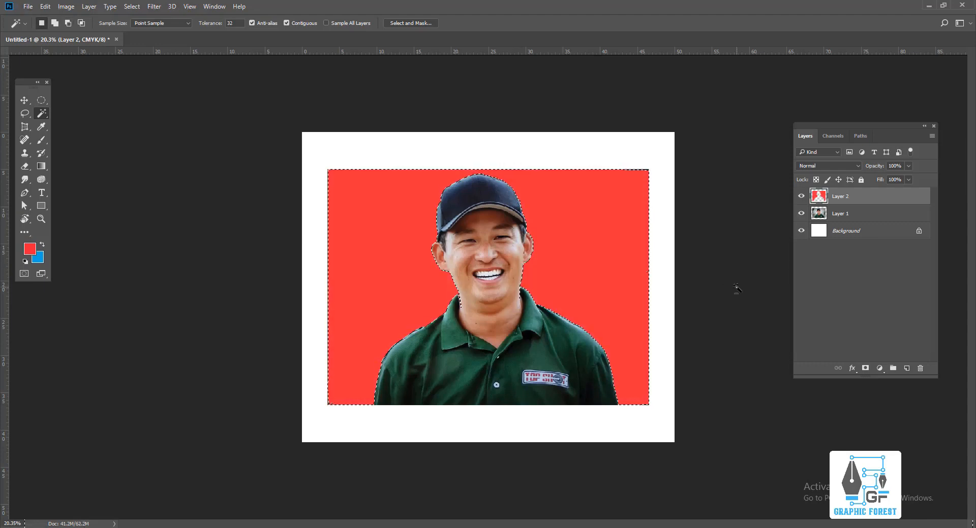
scroll(484, 196, "up", 3)
scroll(484, 196, "down", 6)
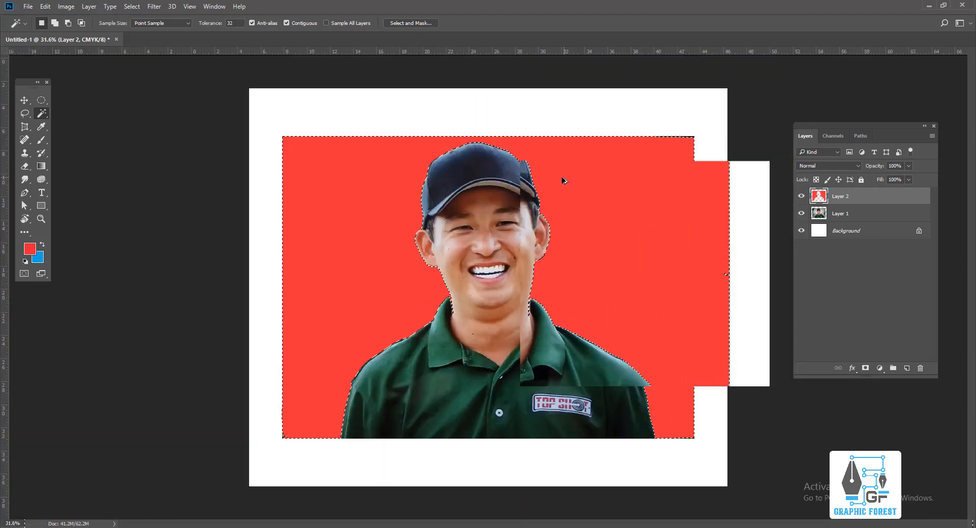
key("ctrl+z")
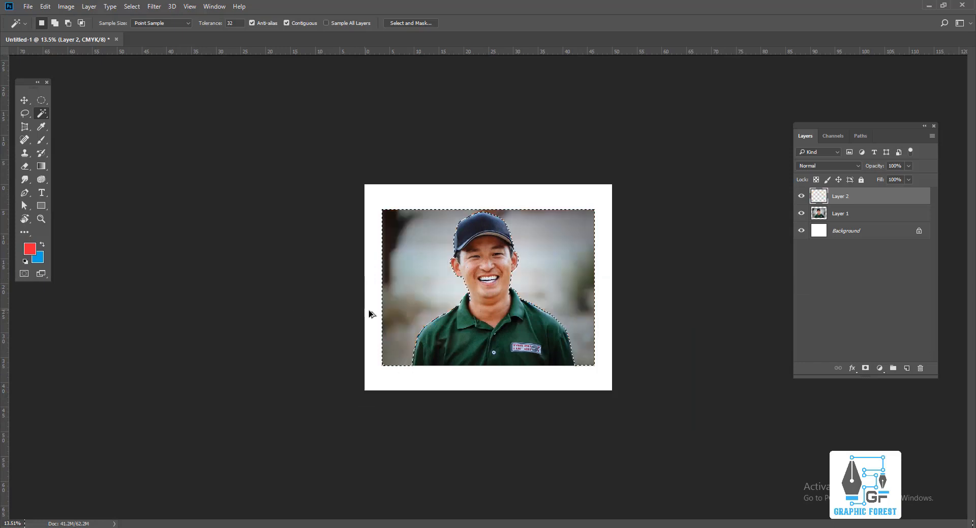
- Set the background color to green, #2cde03, and return to the Magic Wand tool
left_click(40, 258)
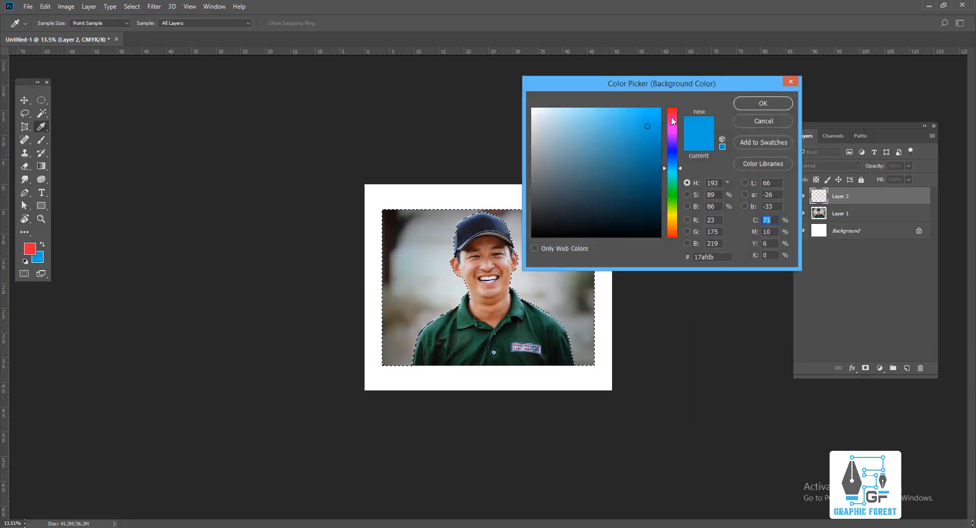
left_click_drag(672, 171, 681, 201)
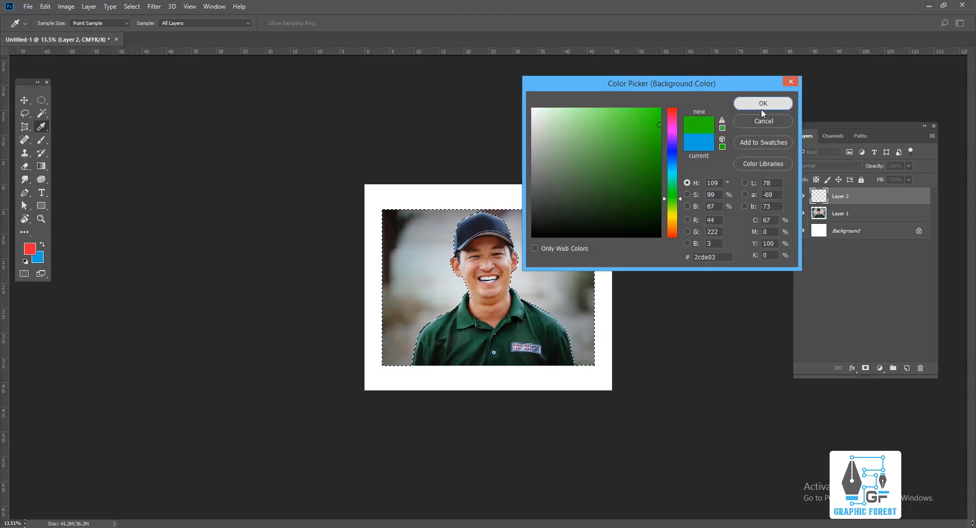
left_click(763, 104)
key("w")
scroll(265, 267, "down", 1)
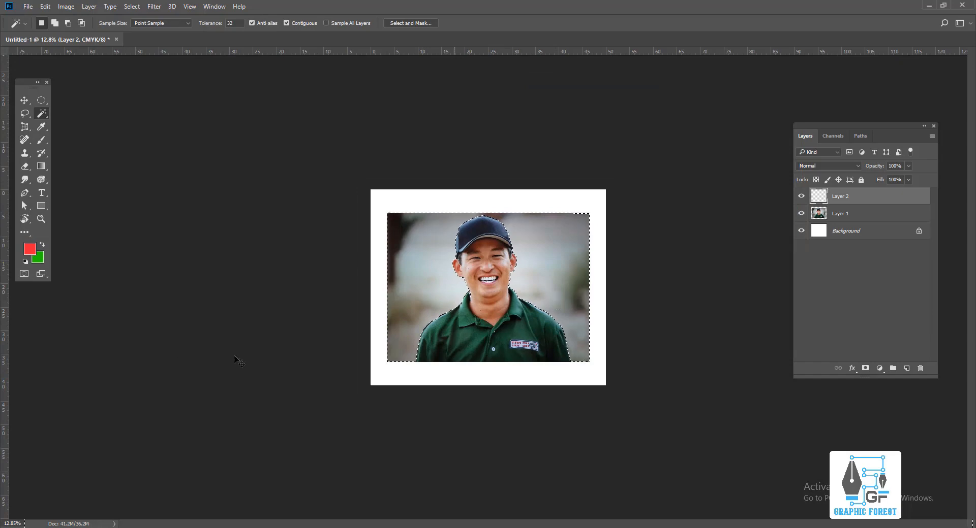
- Fill the selected portrait background on Layer 2 with the green background color and deselect
scroll(520, 276, "up", 2)
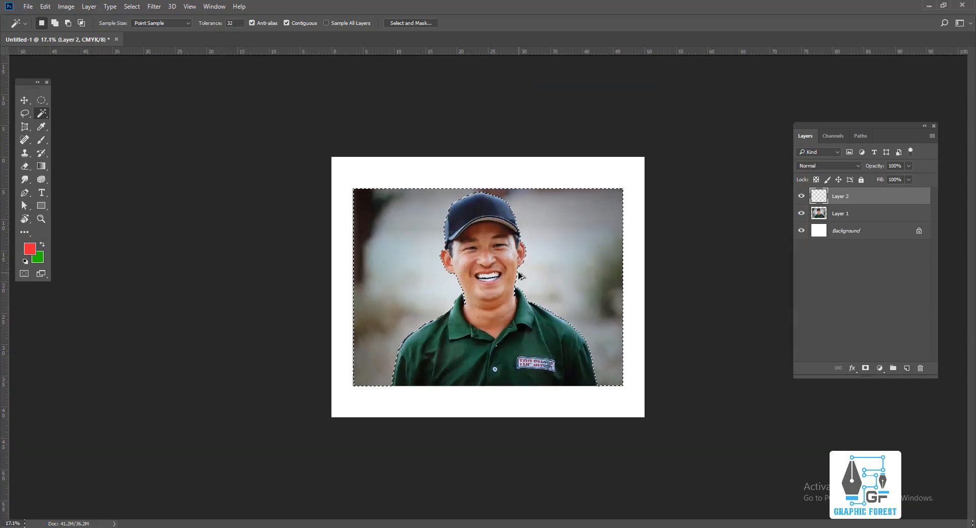
key("ctrl+BackSpace")
key("ctrl+d")
scroll(519, 275, "up", 5)
scroll(575, 272, "down", 5)
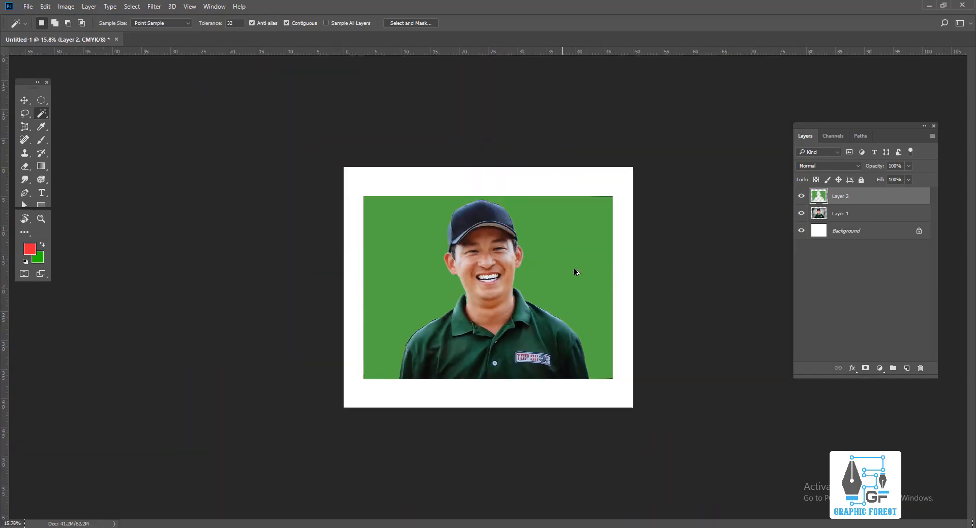
- Compare the portrait with and without the green fill by hiding and showing Layer 2
scroll(574, 273, "up", 4)
scroll(599, 279, "down", 3)
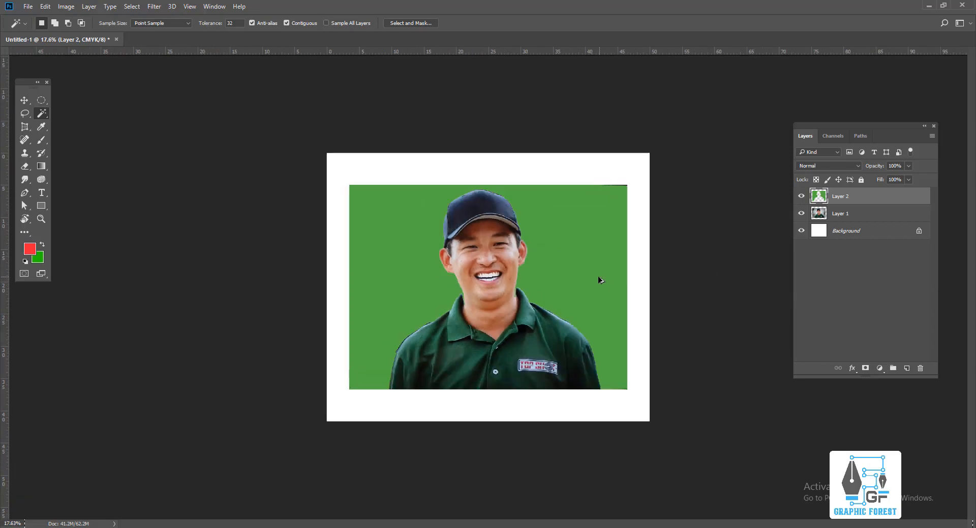
left_click(802, 197)
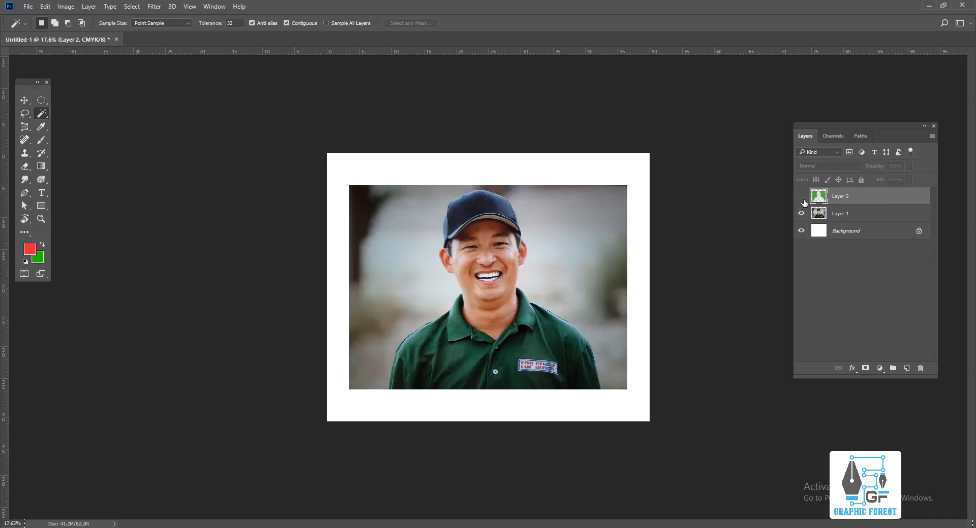
left_click(801, 198)
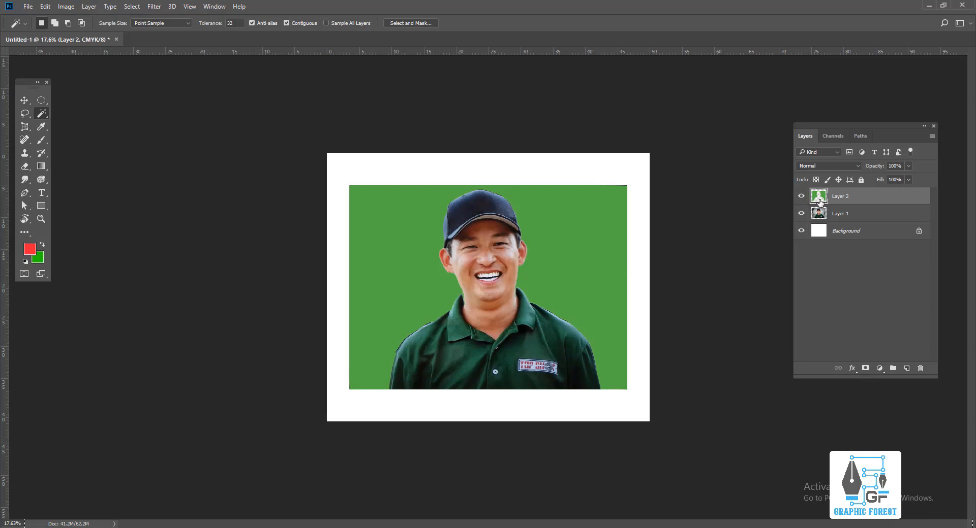
- Load the filled area of Layer 2 as a selection, refill it with the red foreground color, and deselect
left_click(823, 200, "ctrl")
left_click(820, 198, "ctrl")
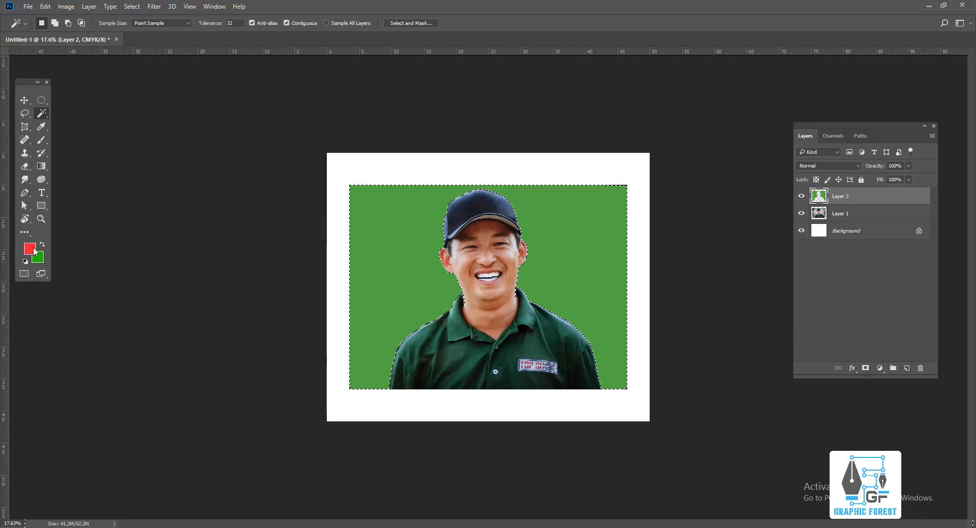
key("alt+BackSpace")
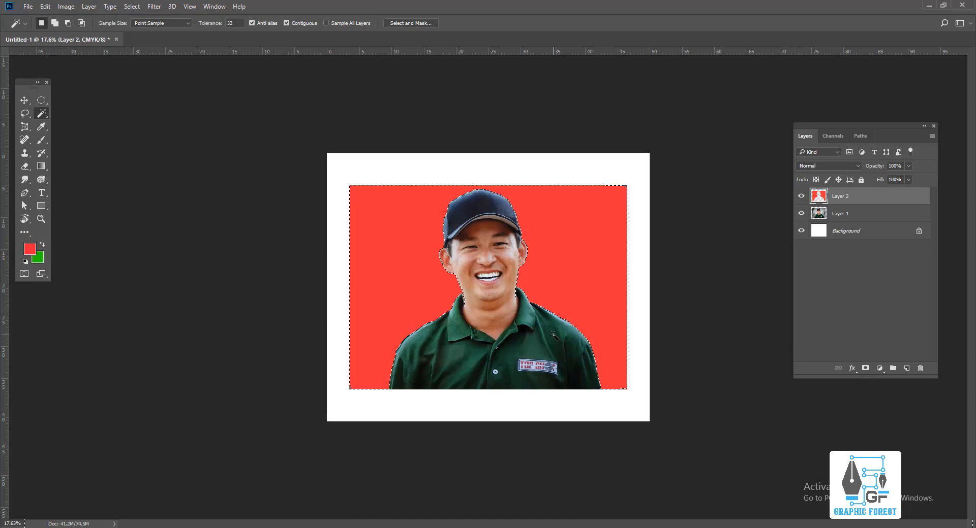
key("ctrl+plus")
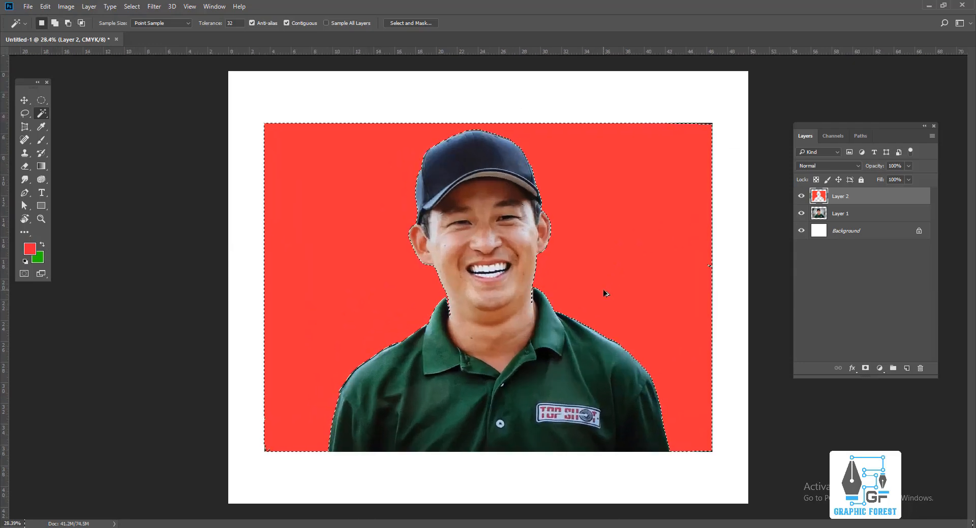
scroll(605, 293, "down", 3)
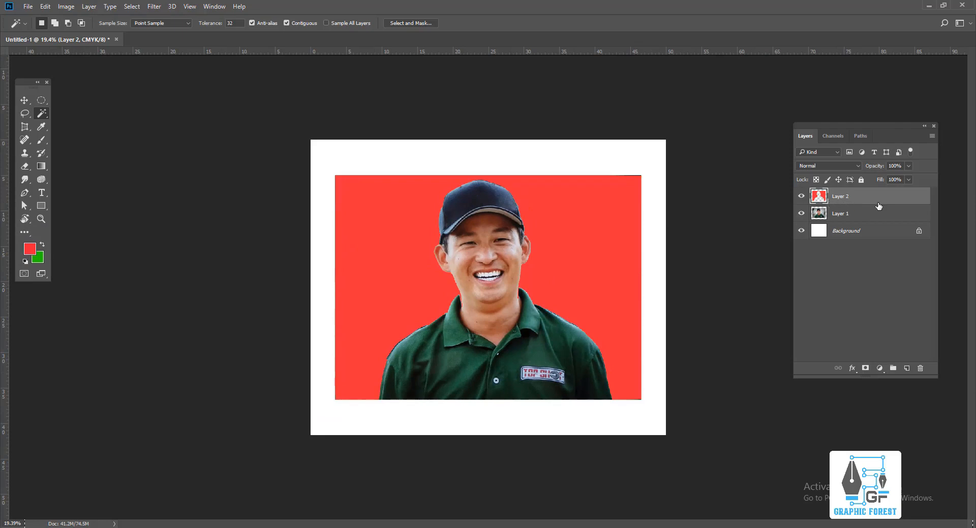
- Try out the Fill and Opacity sliders on the red fill layer
left_click(908, 179)
left_click_drag(910, 191, 886, 192)
left_click(908, 167)
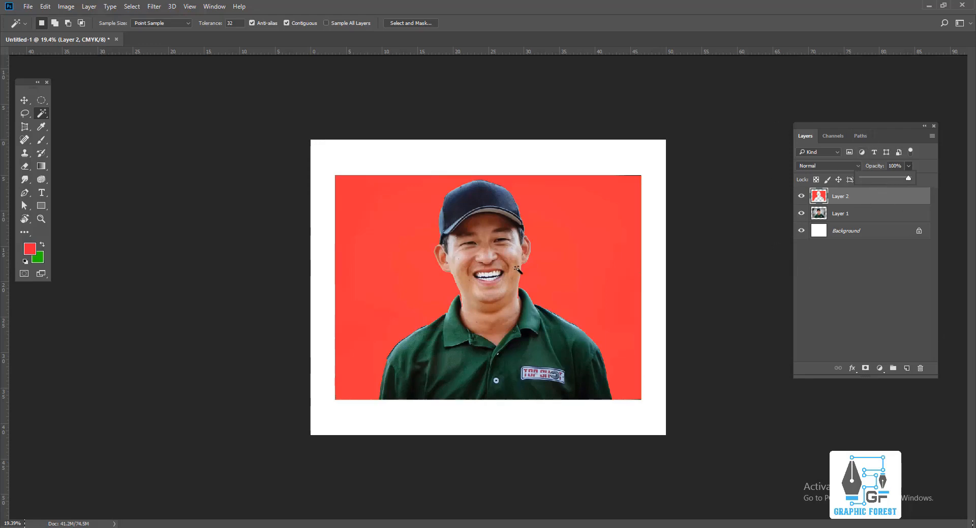
scroll(612, 279, "up", 3)
scroll(584, 274, "down", 6)
scroll(567, 272, "up", 9)
scroll(646, 275, "down", 7)
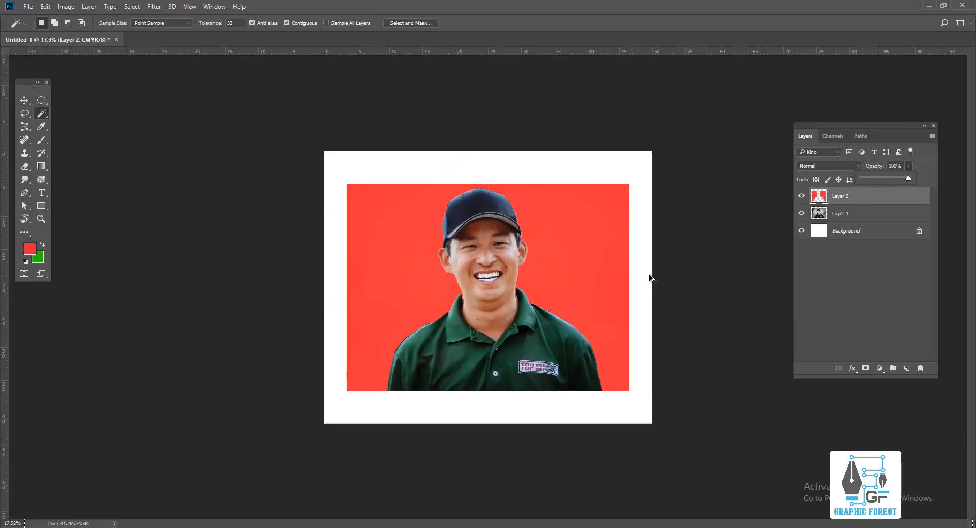
scroll(648, 275, "up", 5)
- Delete the red fill layer and the portrait photo layer, keeping only the white Background
left_click(411, 261)
key("Delete")
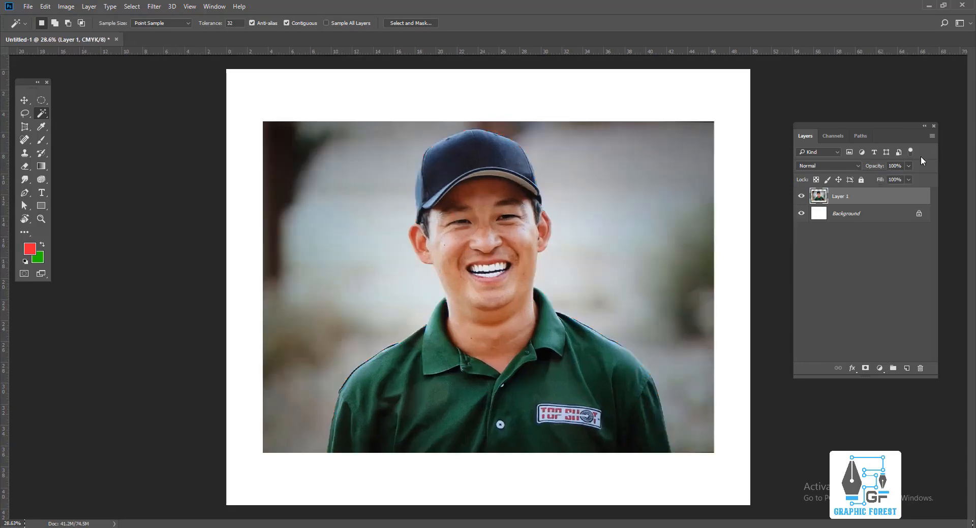
key("Delete")
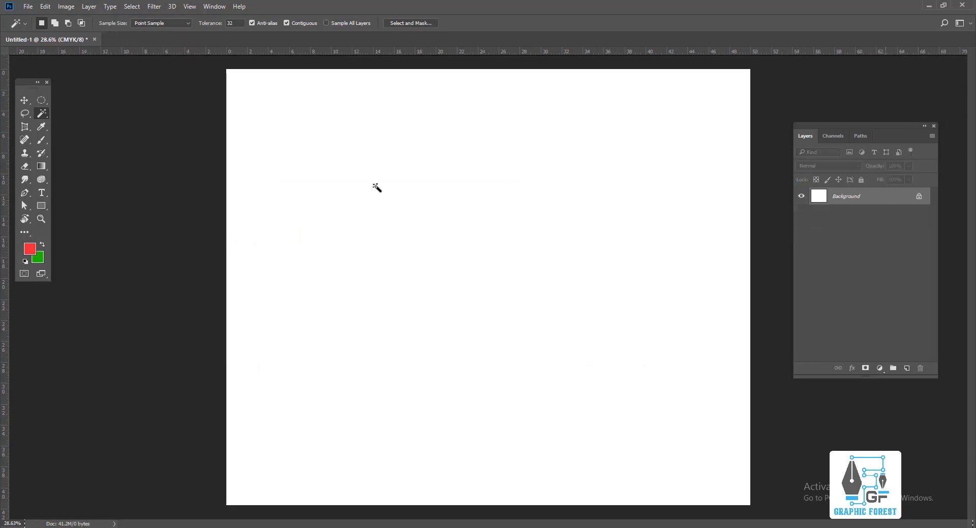
- Draw a large rectangular marquee selection in the upper middle of the canvas and add a new empty layer
left_click(43, 102)
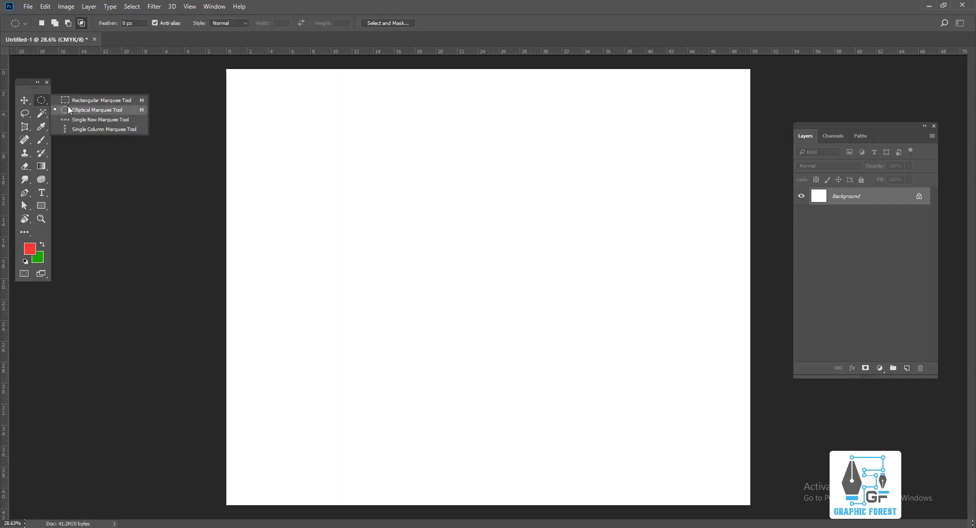
left_click(94, 101)
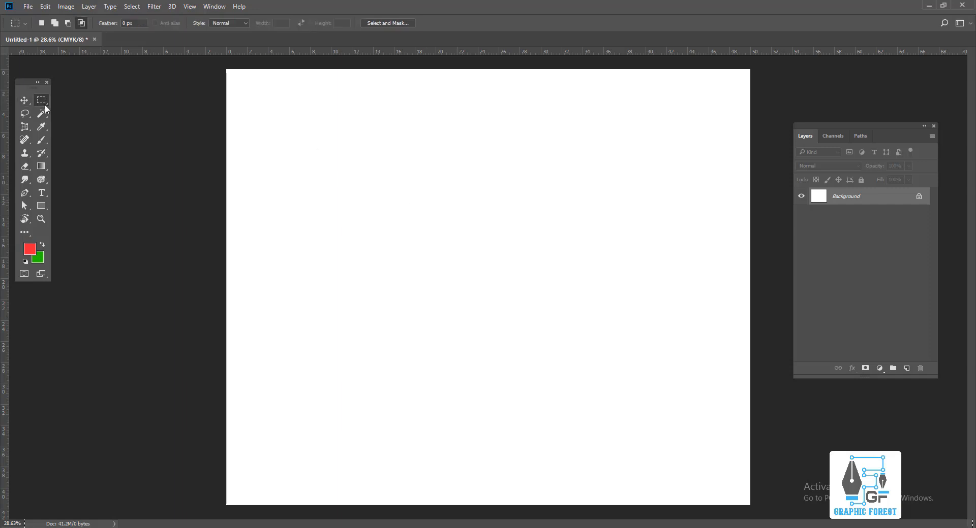
right_click(44, 105)
left_click(97, 103)
left_click_drag(587, 345, 630, 367)
left_click(906, 369)
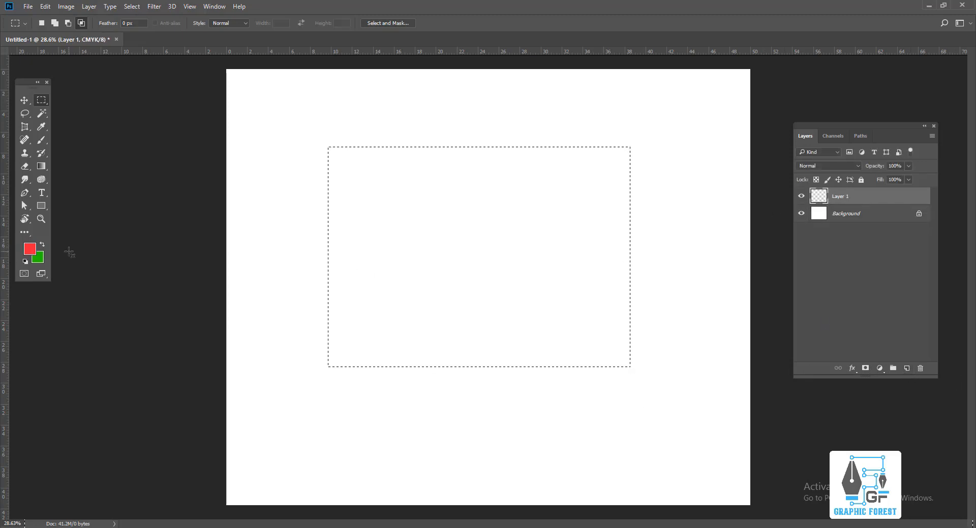
- Fill the rectangular selection with the red foreground color and remove the fill, twice
key("alt+BackSpace")
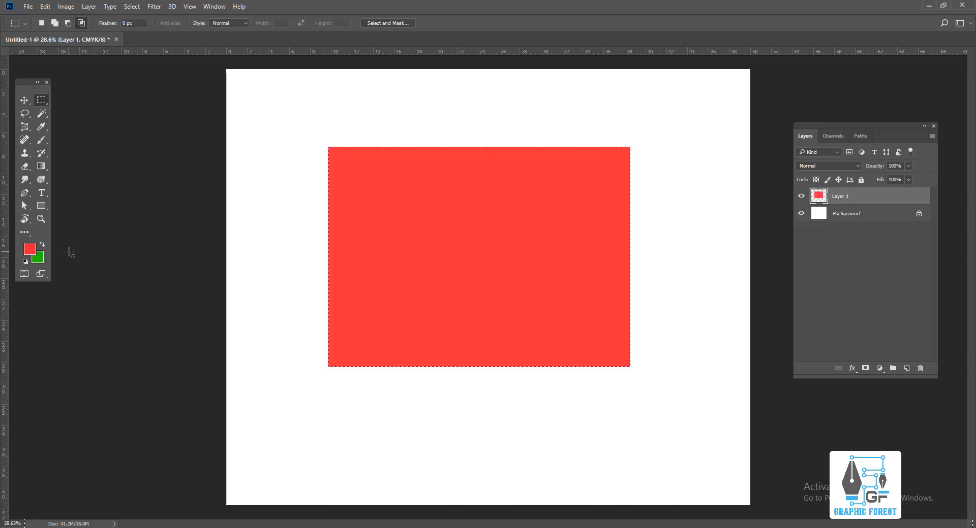
key("Delete")
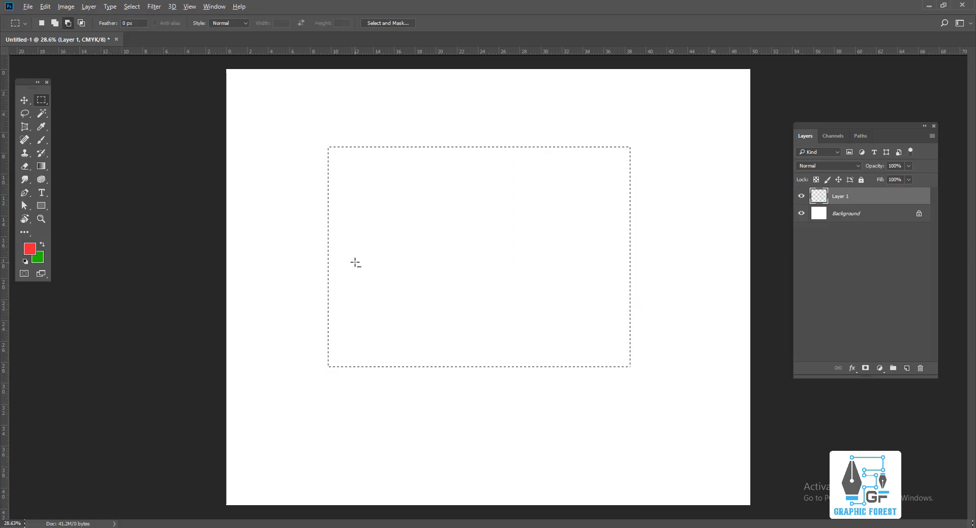
key("alt+BackSpace")
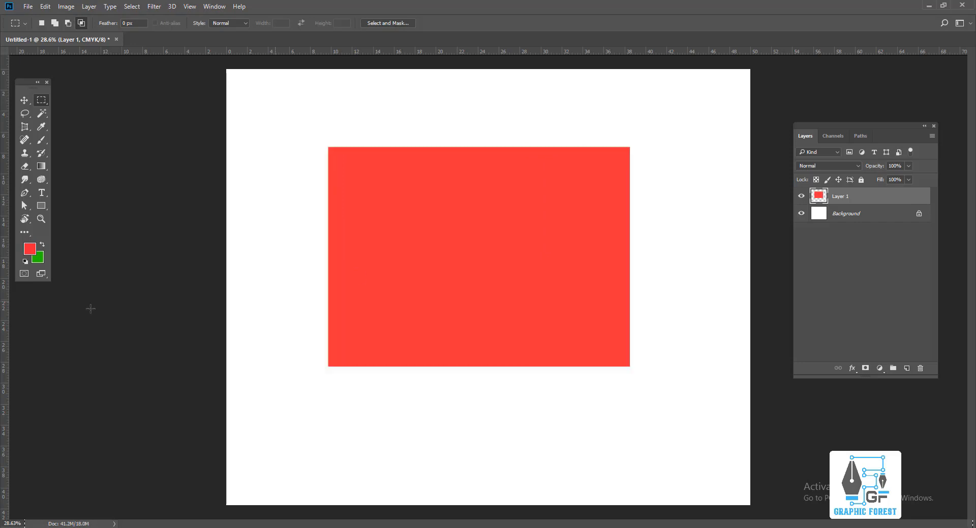
key("Delete")
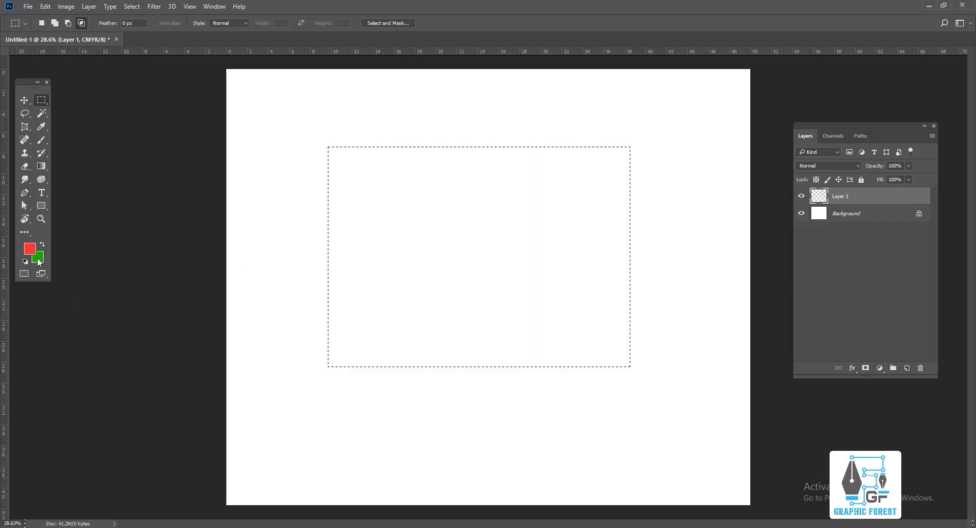
- Set the background color to green #35ec0a and fill the rectangular selection on Layer 1 with it
left_click(41, 259)
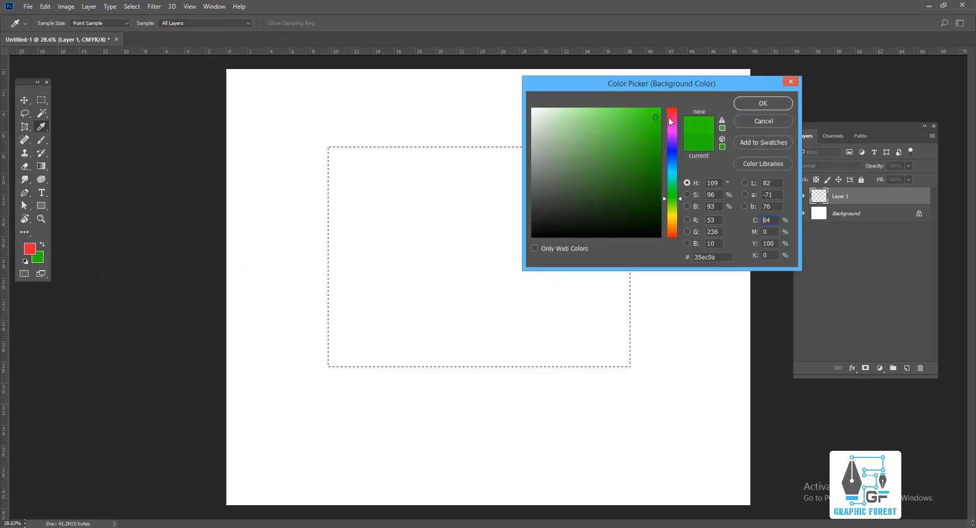
left_click(763, 104)
key("ctrl+BackSpace")
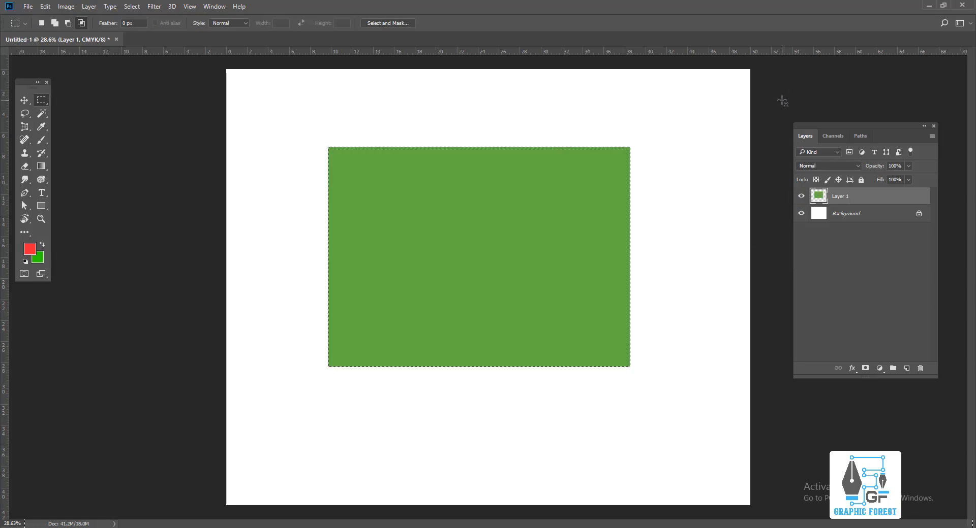
- Hide and show Layer 1 to check the green rectangle against the white Background
left_click(802, 196)
left_click(802, 196)
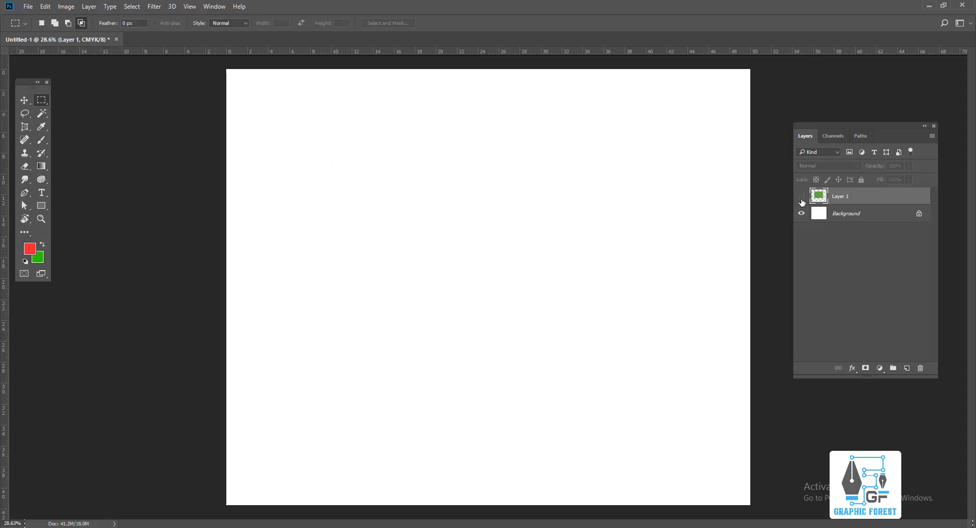
left_click(801, 197)
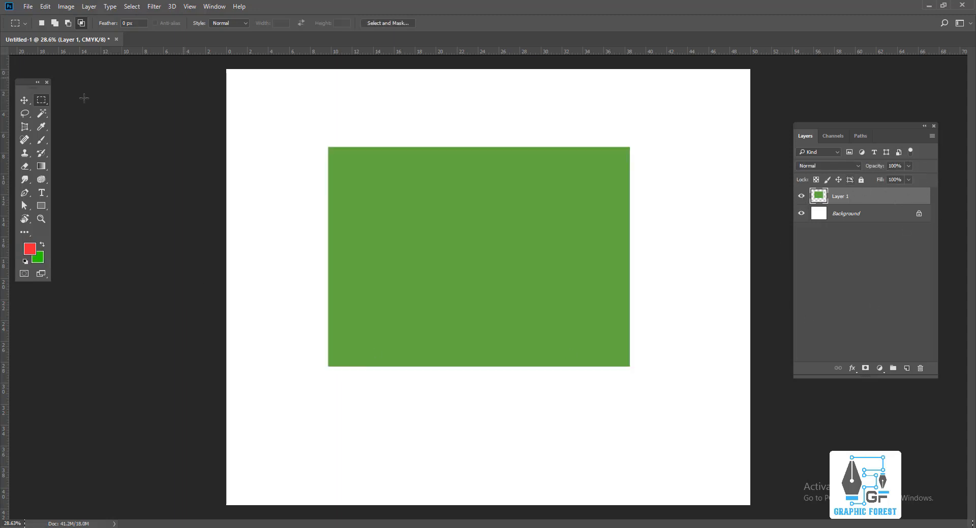
- Scale the green rectangle down proportionally about its center with Free Transform, and delete its layer
key("ctrl+t")
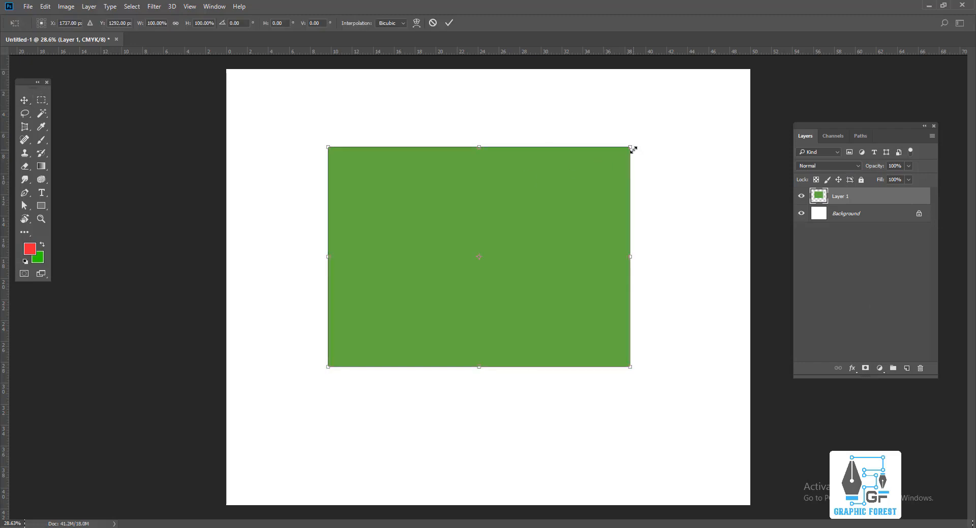
left_click_drag(630, 148, 568, 244)
key("Return")
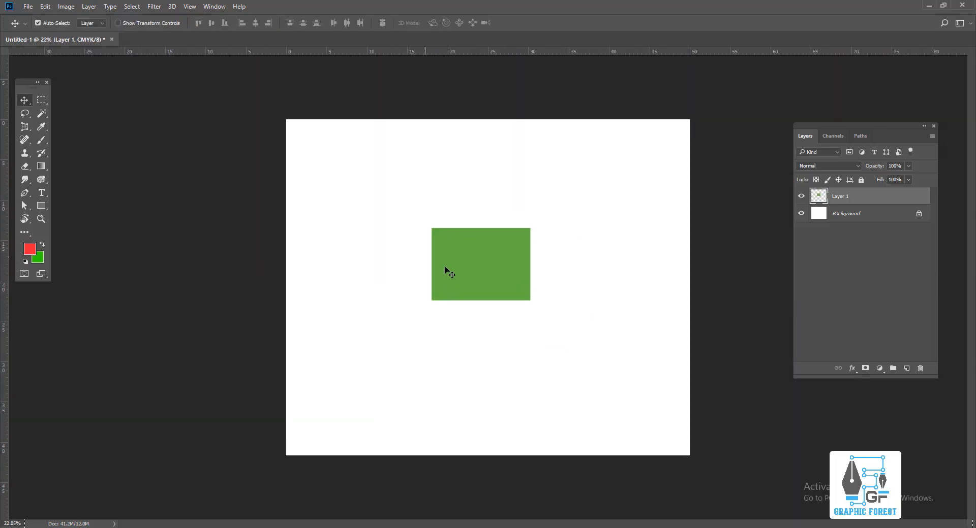
key("Delete")
- Review the tools in the Marquee, Lasso and Magic Wand groups, ending on the Quick Selection Tool
left_click(46, 98)
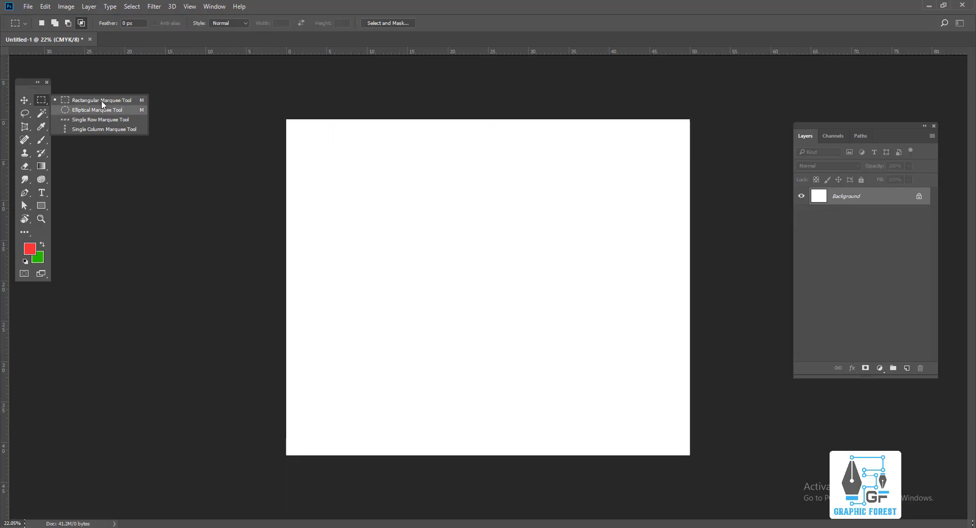
left_click(31, 112)
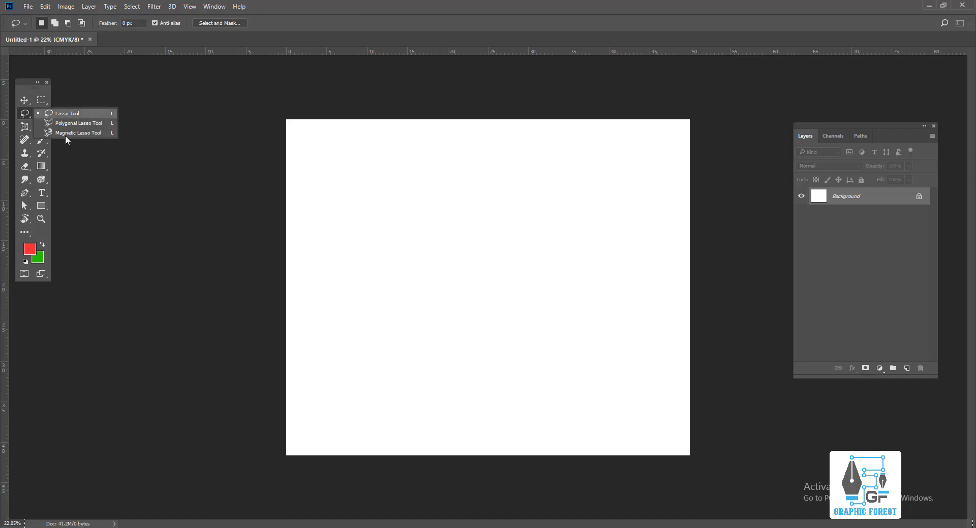
left_click(41, 100)
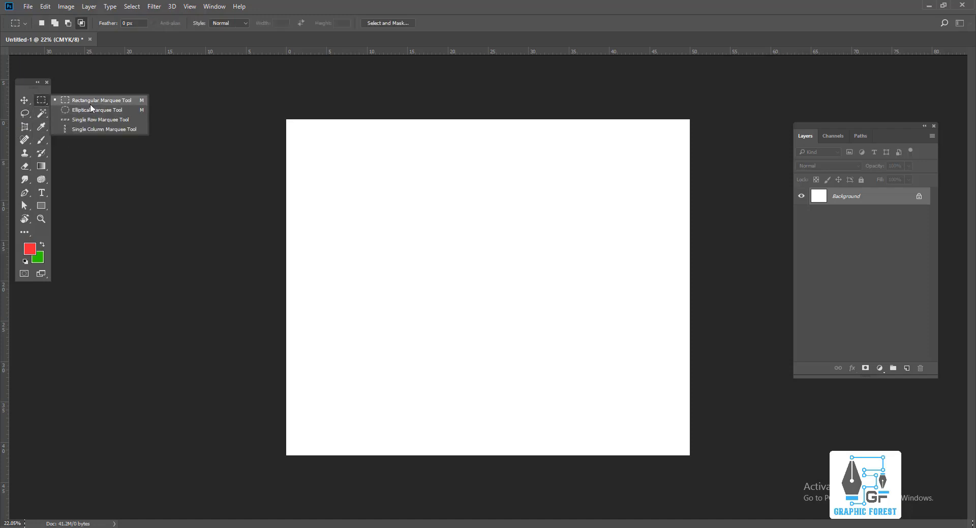
left_click(41, 113)
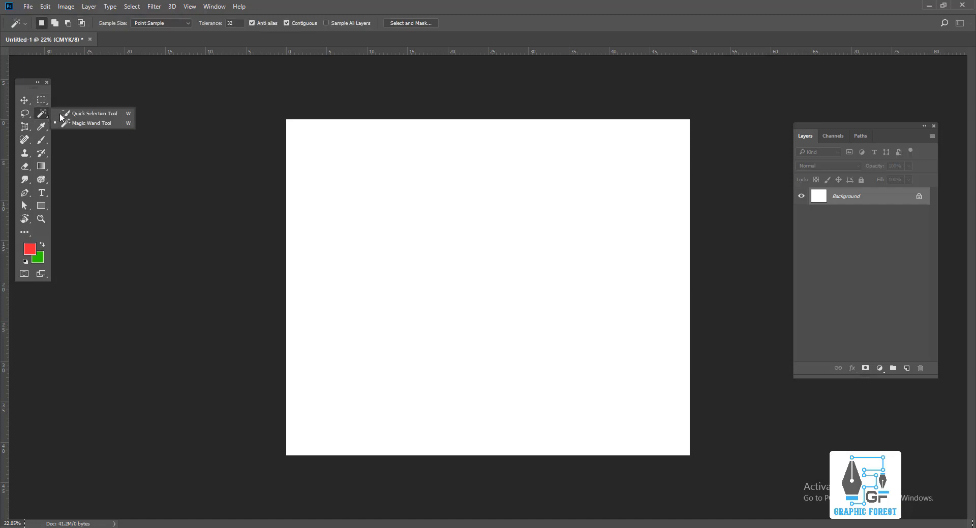
left_click(87, 114)
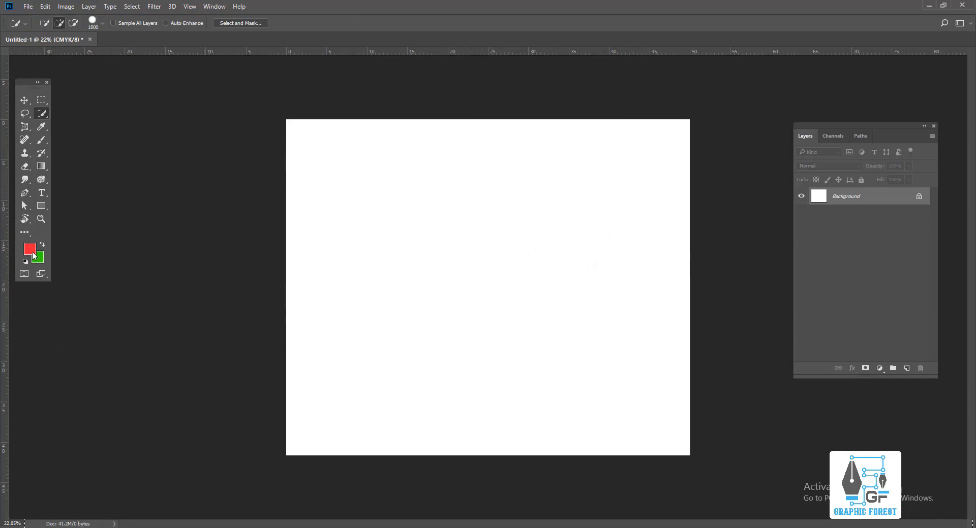
- Draw a wide rectangular marquee selection across the upper part of the blank canvas
left_click(31, 251)
left_click(42, 100)
left_click_drag(392, 185, 631, 299)
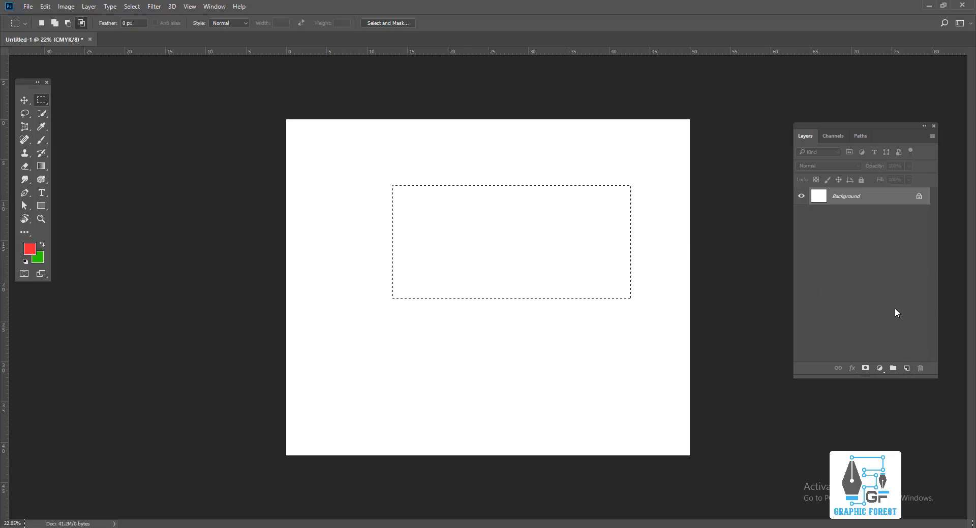